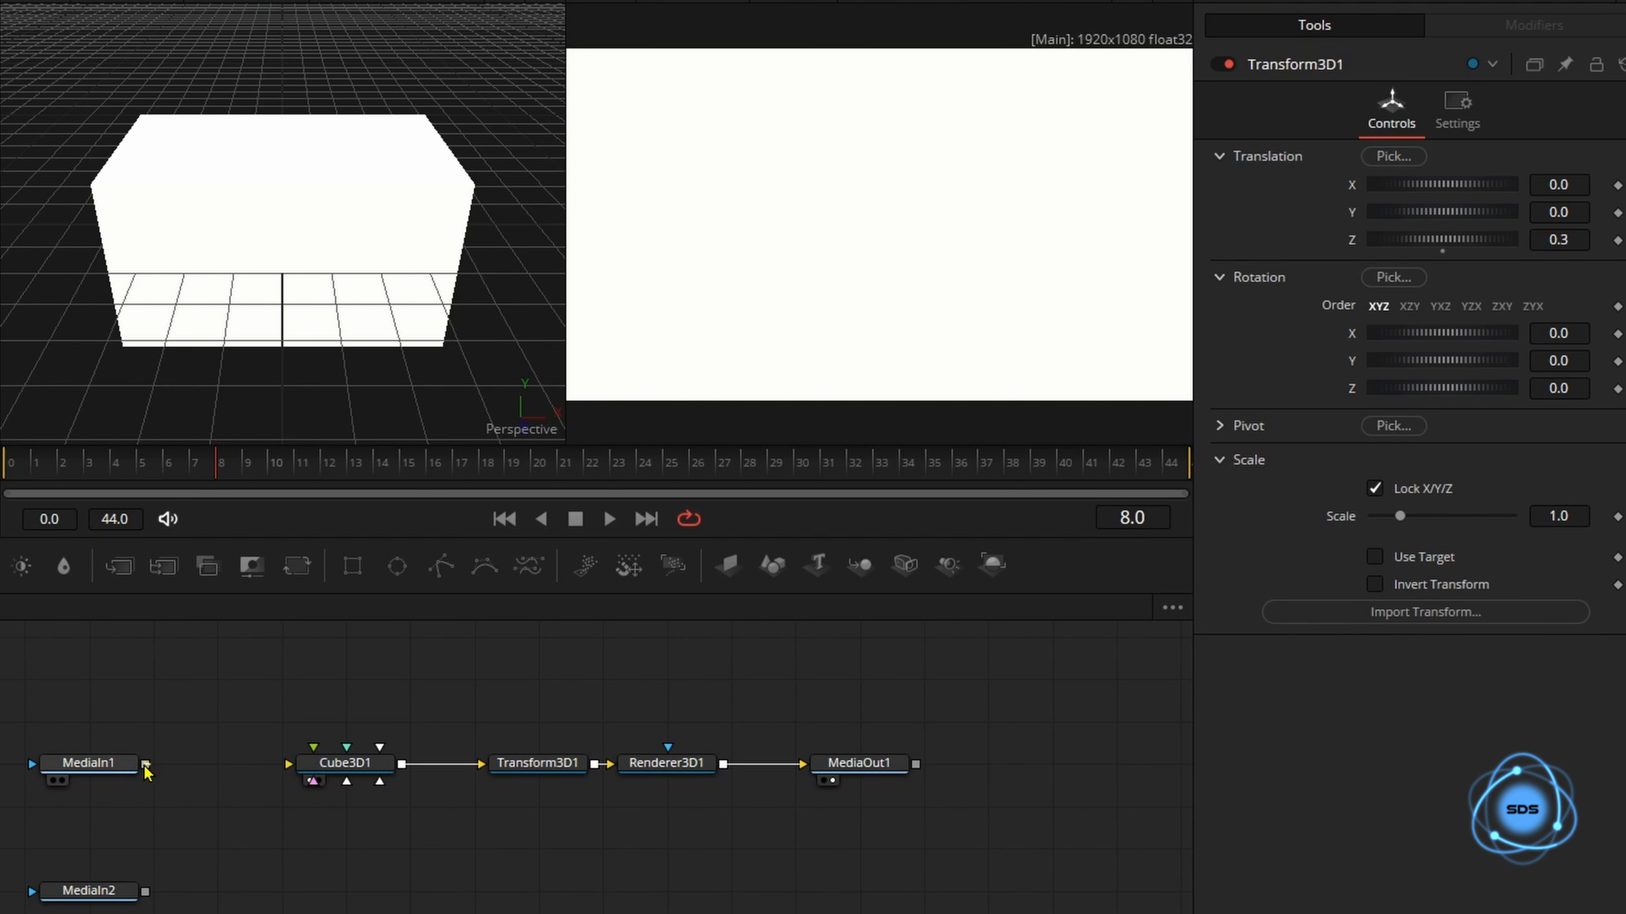
# Connect MediaIn1 to the Front and Back face inputs of Cube3D1.
pyautogui.moveTo(145, 765); pyautogui.dragTo(349, 766)
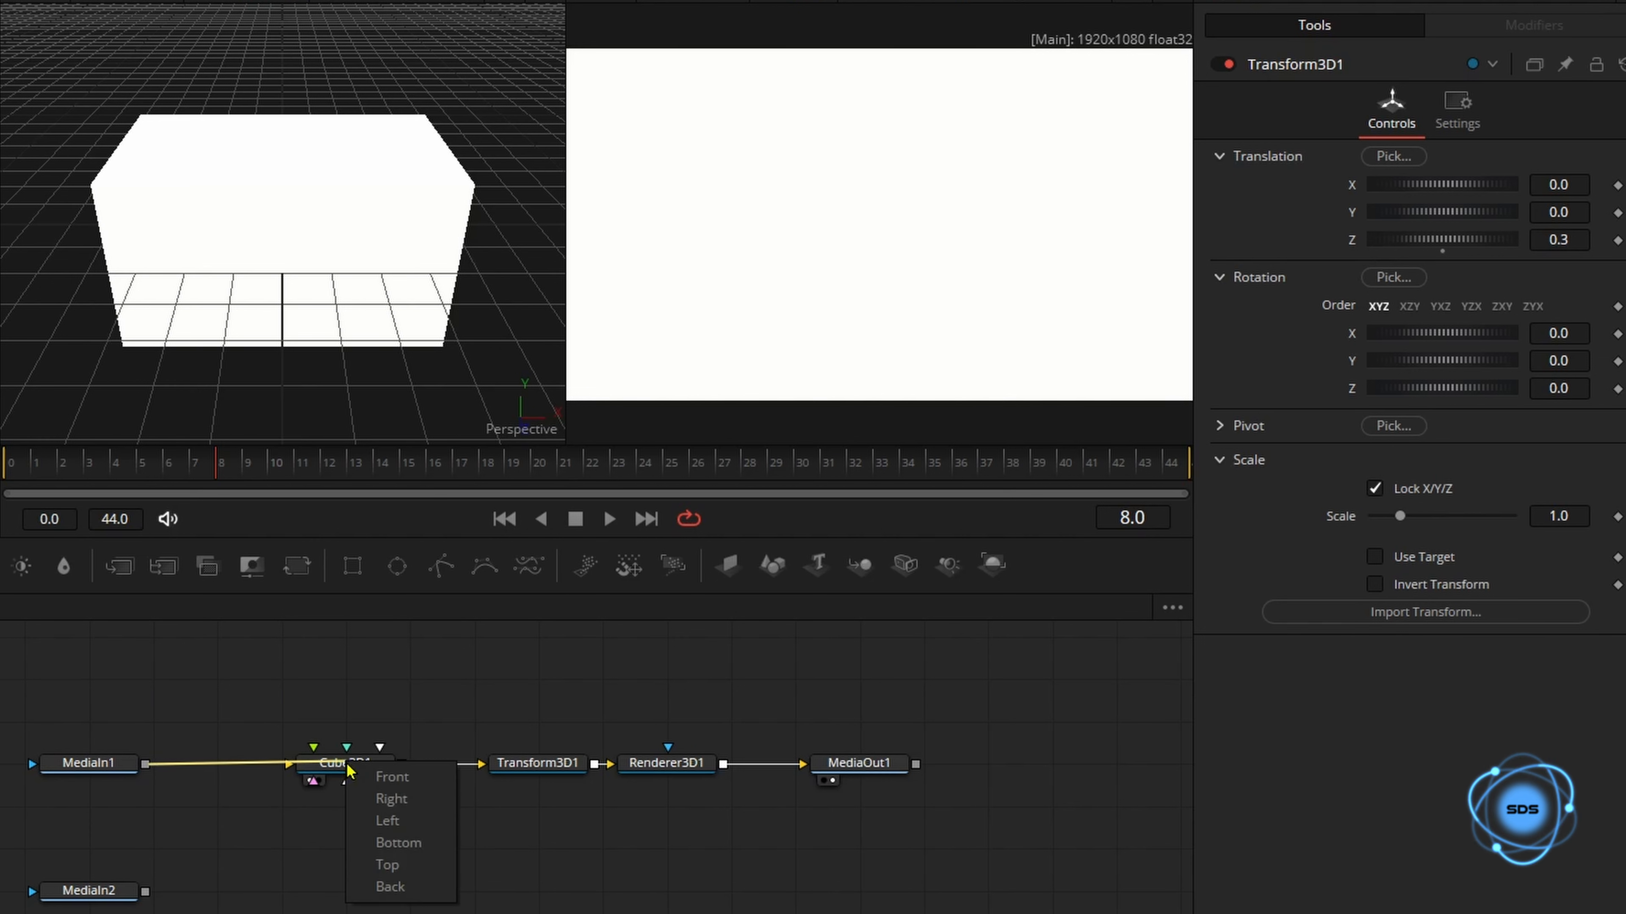
pyautogui.click(389, 776)
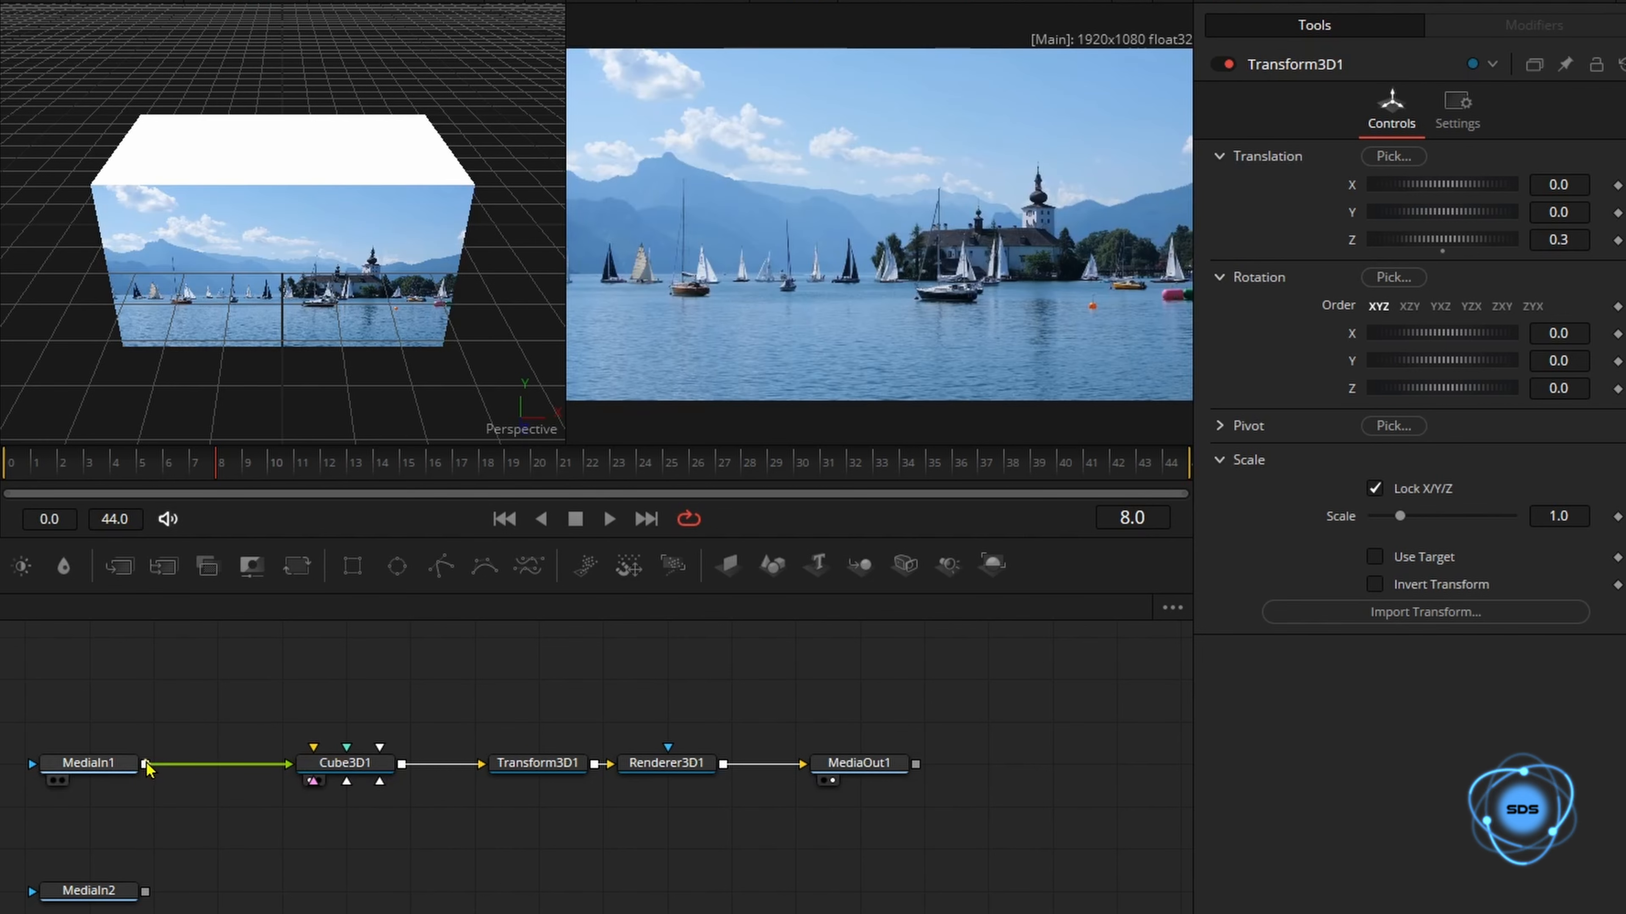
pyautogui.moveTo(145, 767); pyautogui.dragTo(346, 767)
pyautogui.click(382, 893)
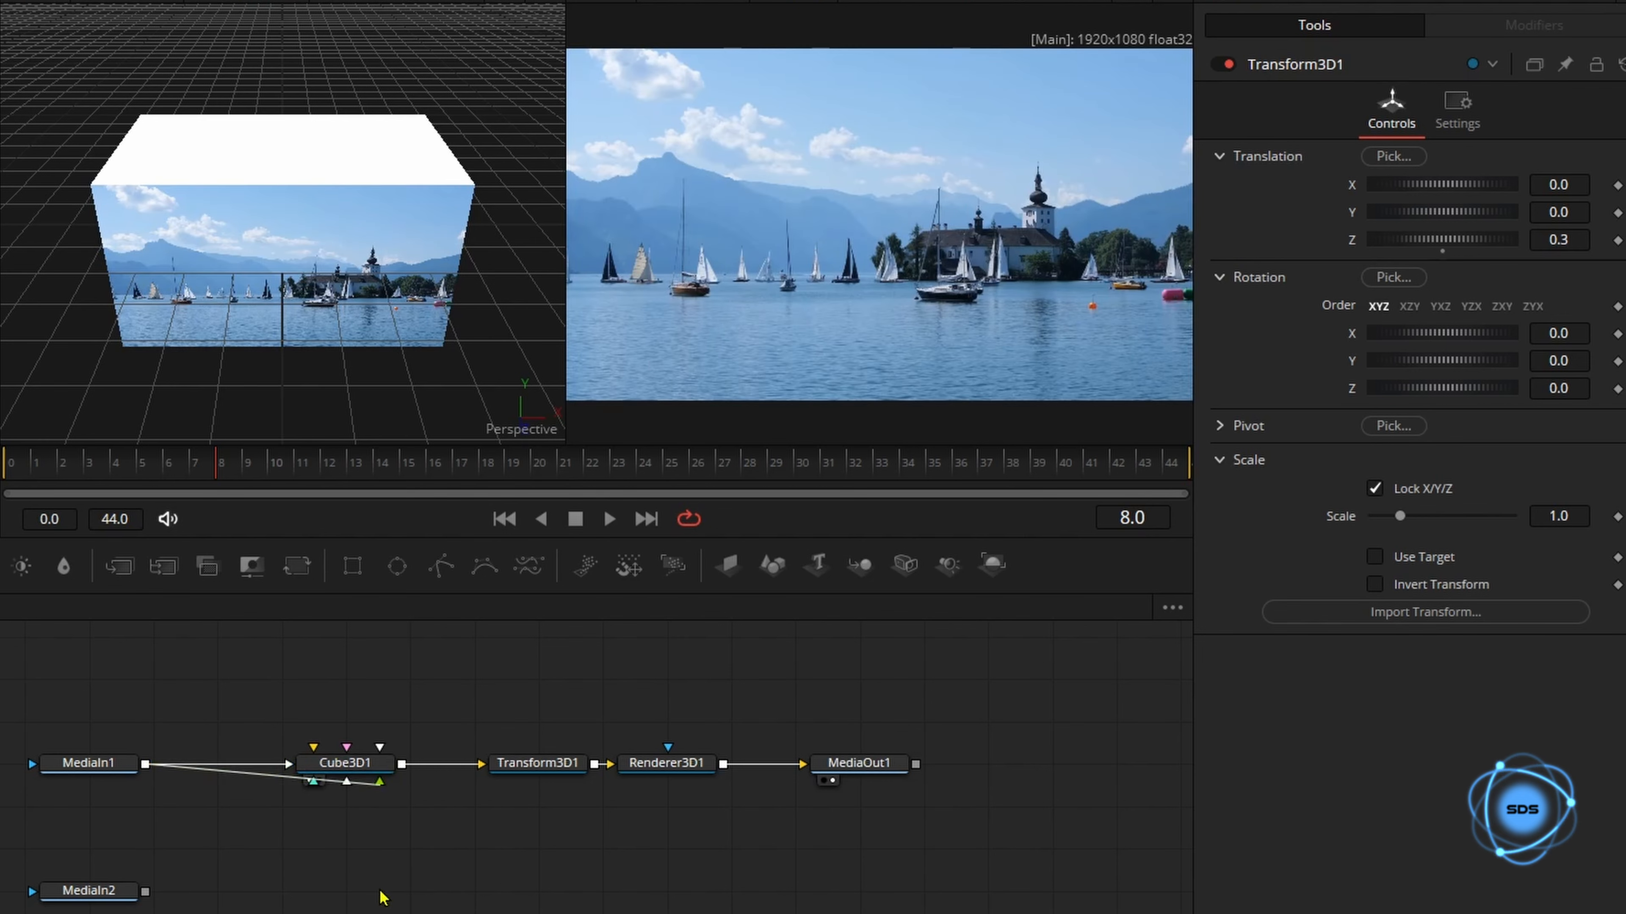
# Tilt Cube3D1 slightly by setting its X rotation to about 2.7 degrees.
pyautogui.click(345, 763)
pyautogui.click(1457, 106)
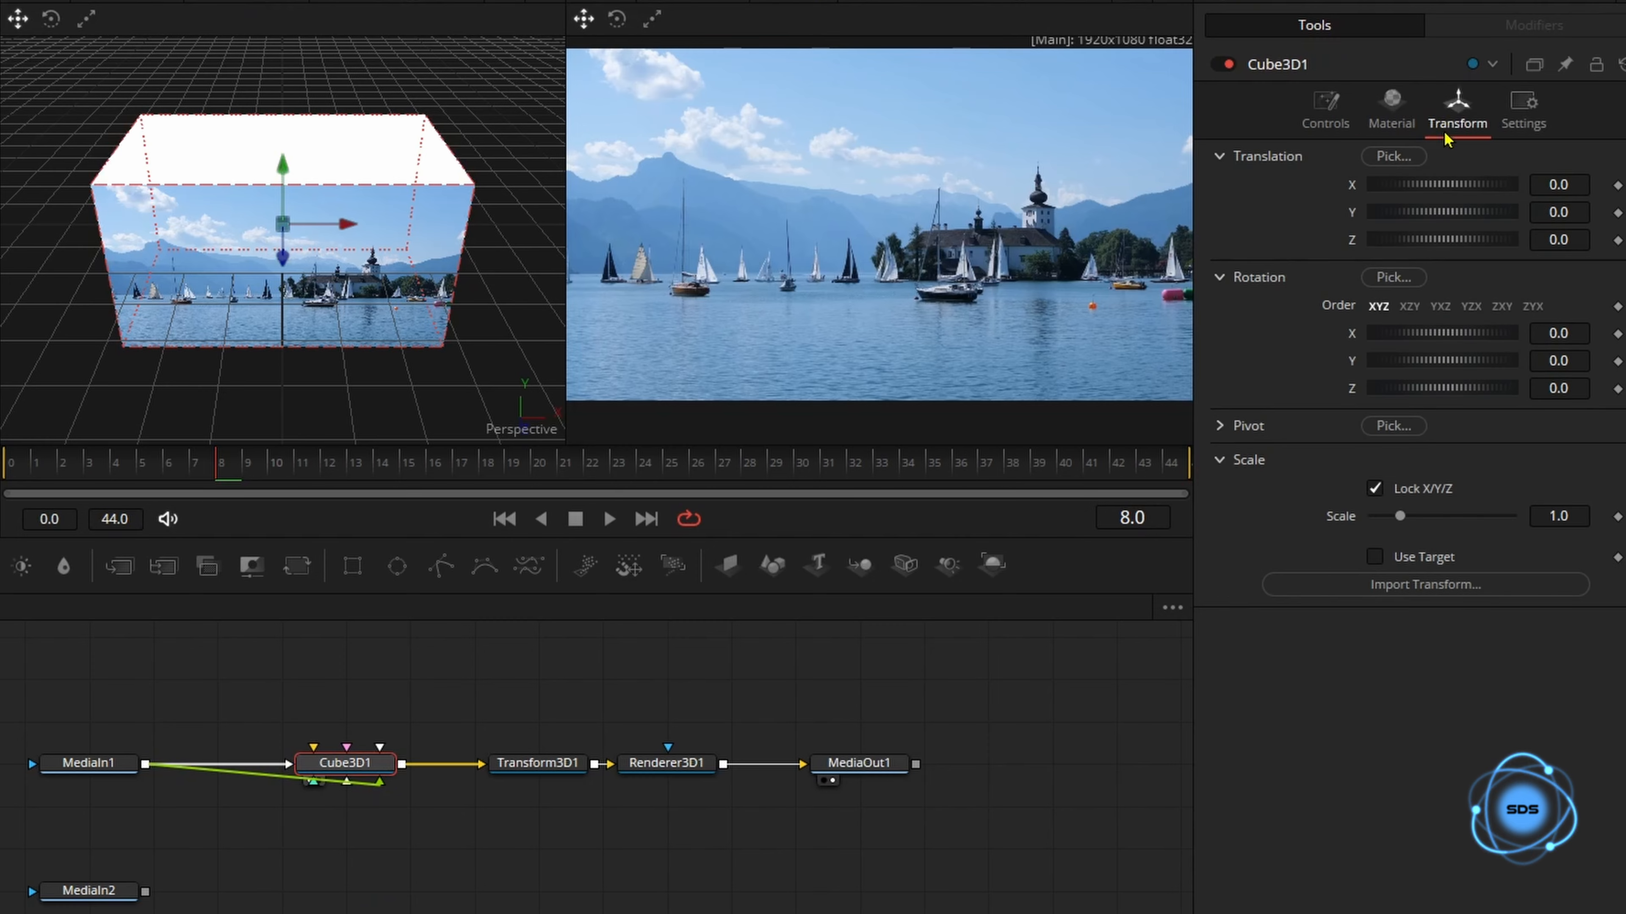
pyautogui.moveTo(1443, 333)
pyautogui.mouseDown()
pyautogui.moveTo(1464, 346)
pyautogui.moveTo(1413, 349)
pyautogui.moveTo(1475, 338)
pyautogui.mouseUp()
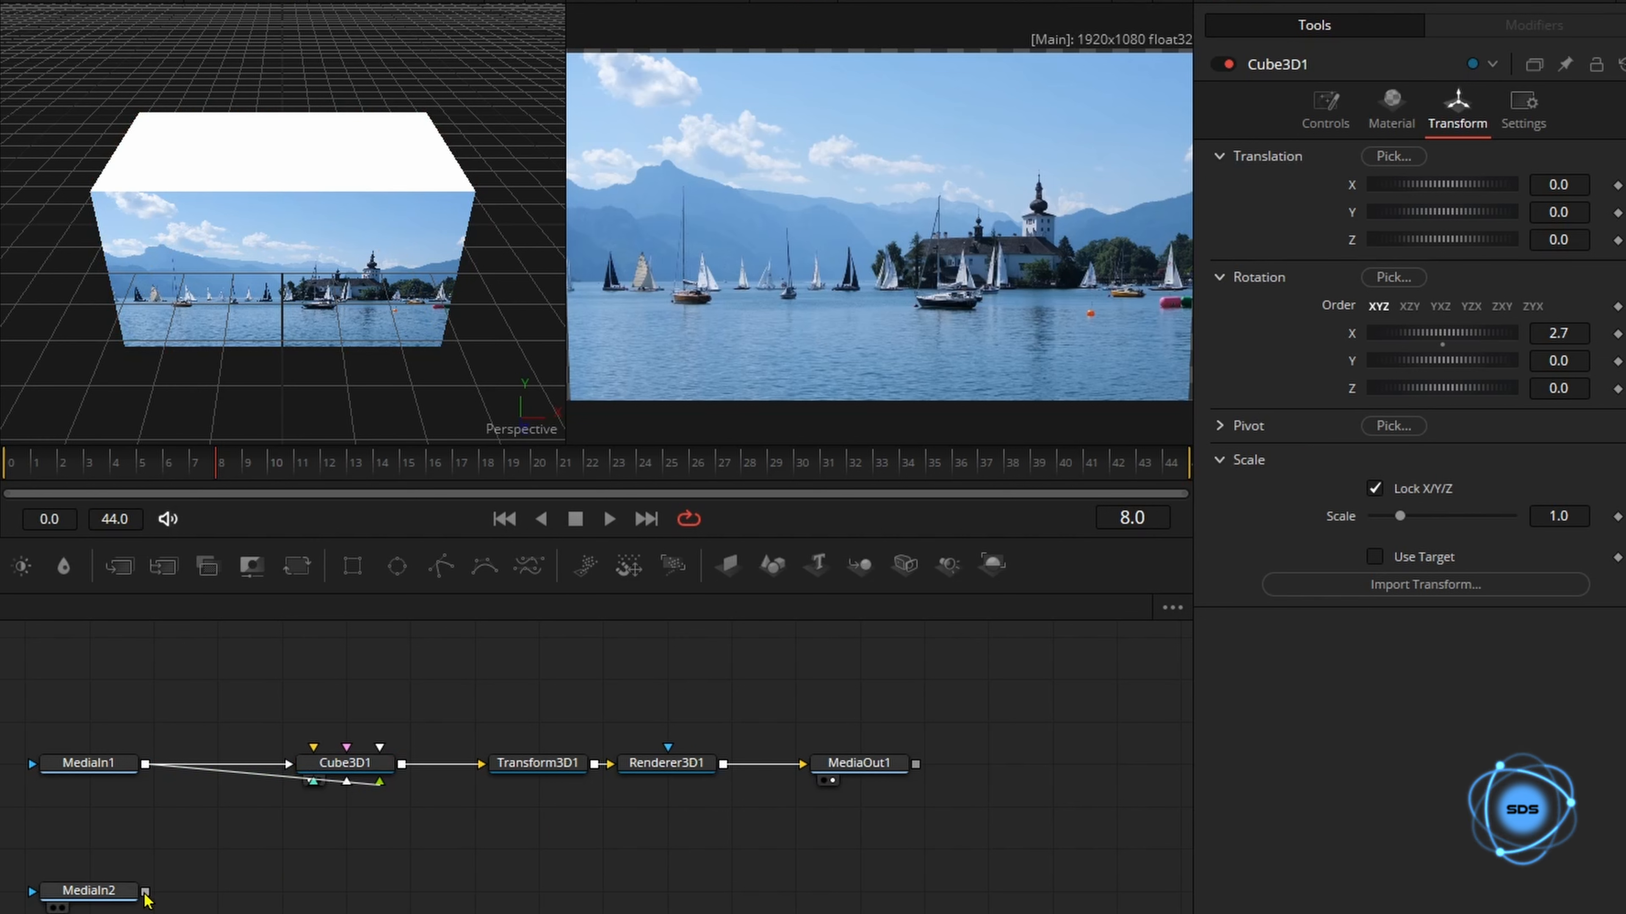
# Connect MediaIn2 to the Top and Bottom face inputs of Cube3D1.
pyautogui.moveTo(147, 891); pyautogui.dragTo(341, 767)
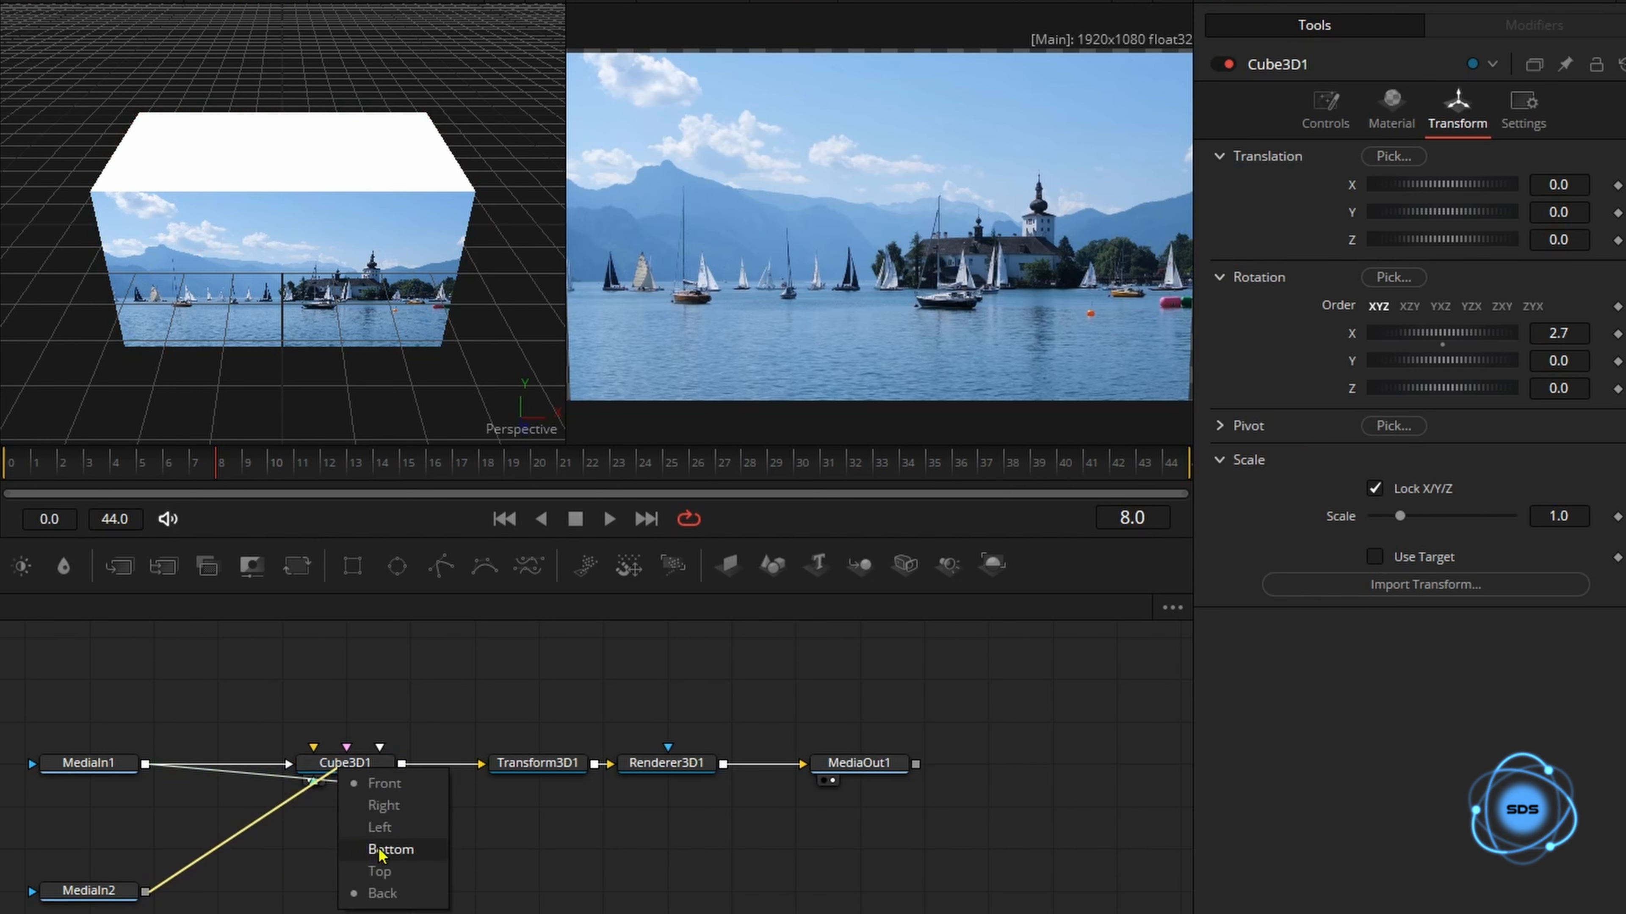
pyautogui.click(389, 874)
pyautogui.scroll(-3, 153, 890)
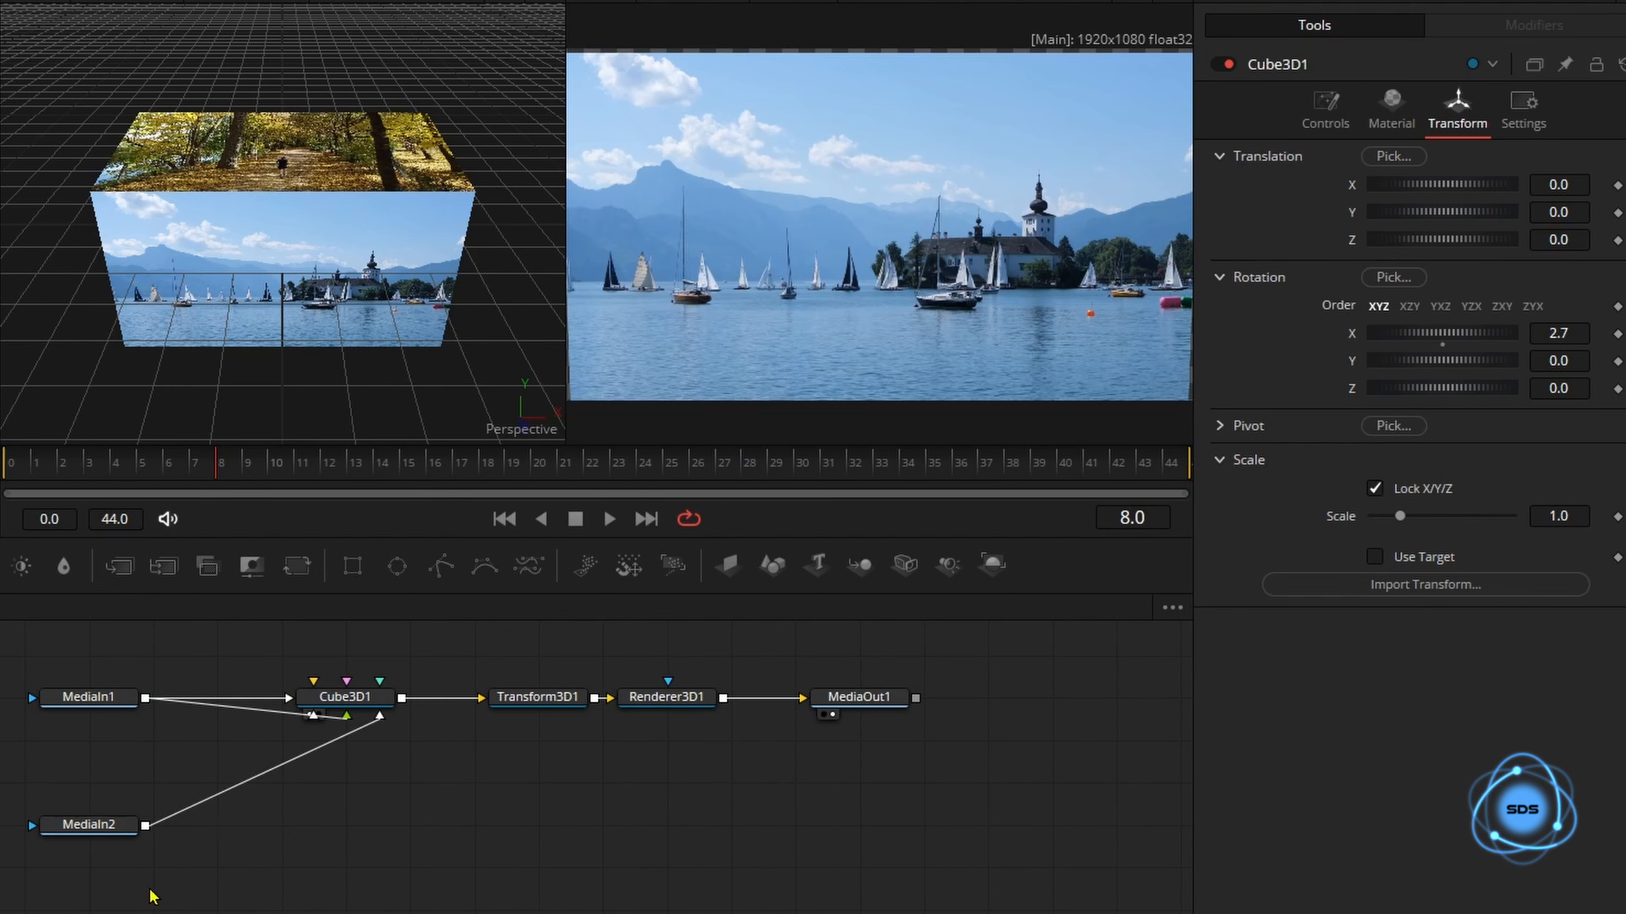
pyautogui.moveTo(9, 625); pyautogui.dragTo(884, 792)
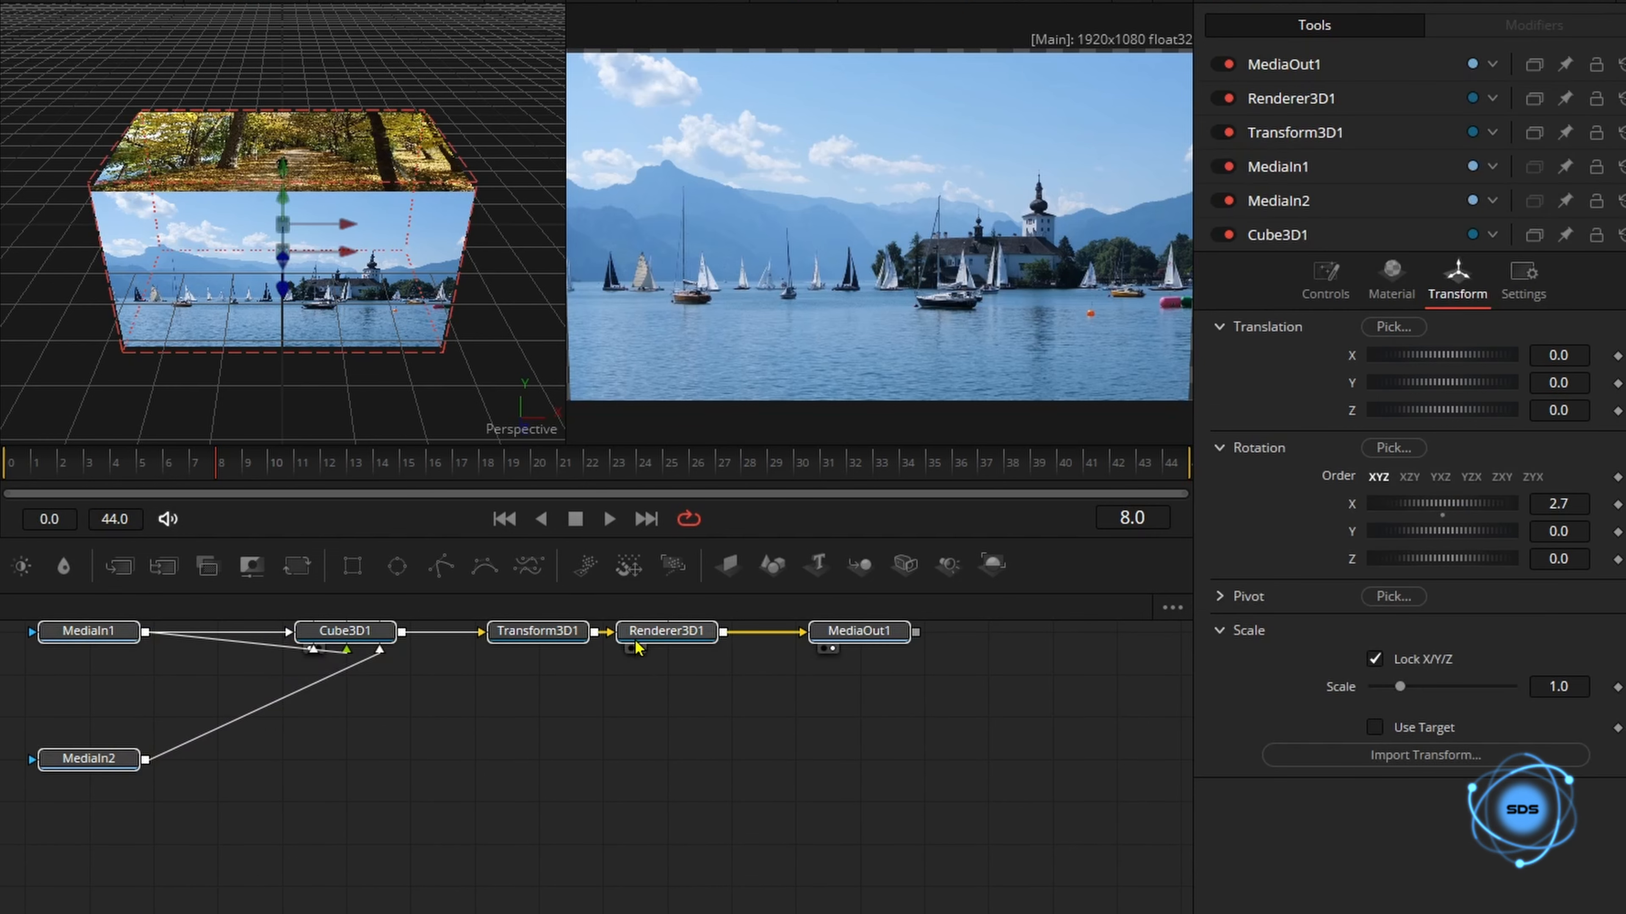
pyautogui.moveTo(633, 634); pyautogui.dragTo(633, 719)
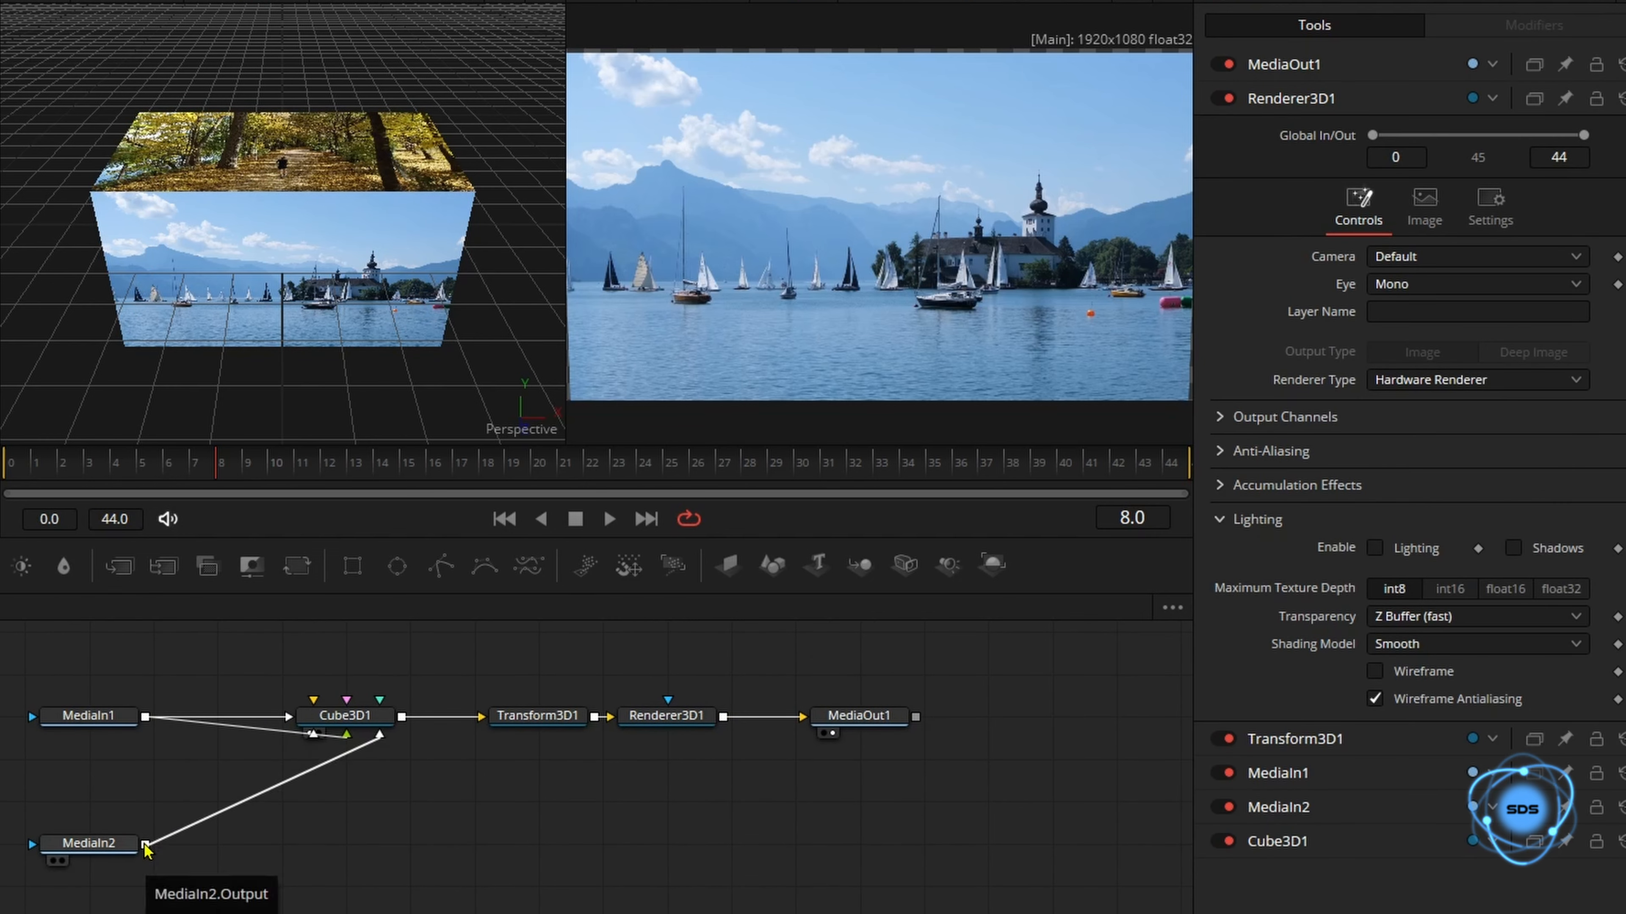
pyautogui.scroll(-1, 183, 833)
pyautogui.moveTo(146, 785); pyautogui.dragTo(332, 661)
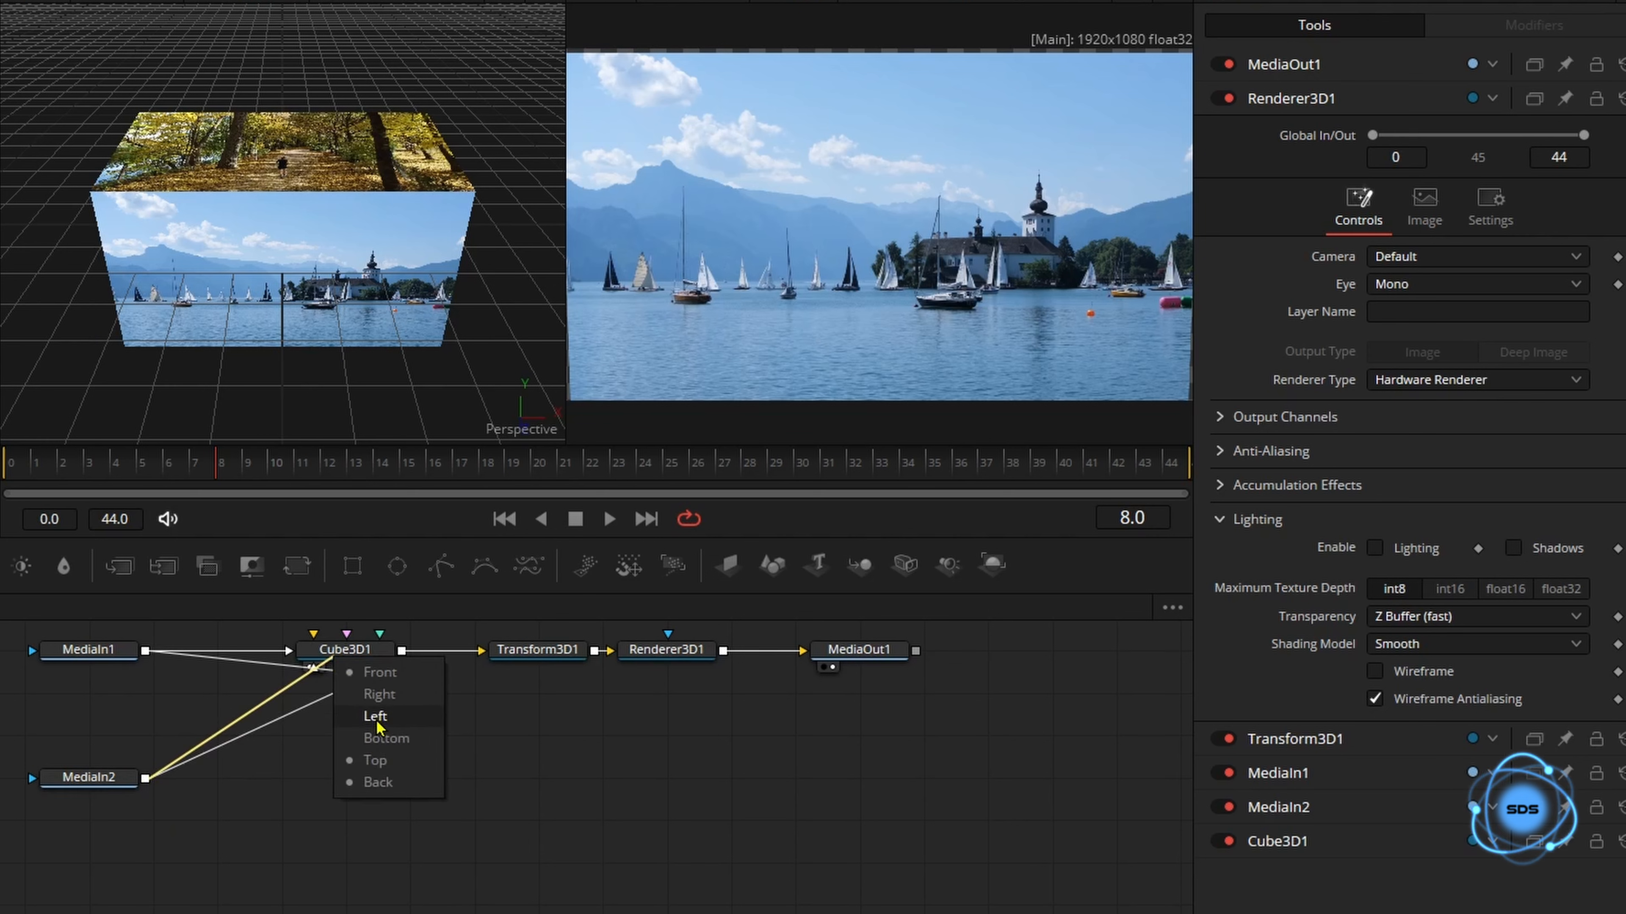
pyautogui.click(377, 739)
# Move the whole node tree down and shift MediaOut1, Renderer3D1 and Transform3D1 to the right, leaving space after Cube3D1.
pyautogui.moveTo(3, 639); pyautogui.dragTo(788, 784)
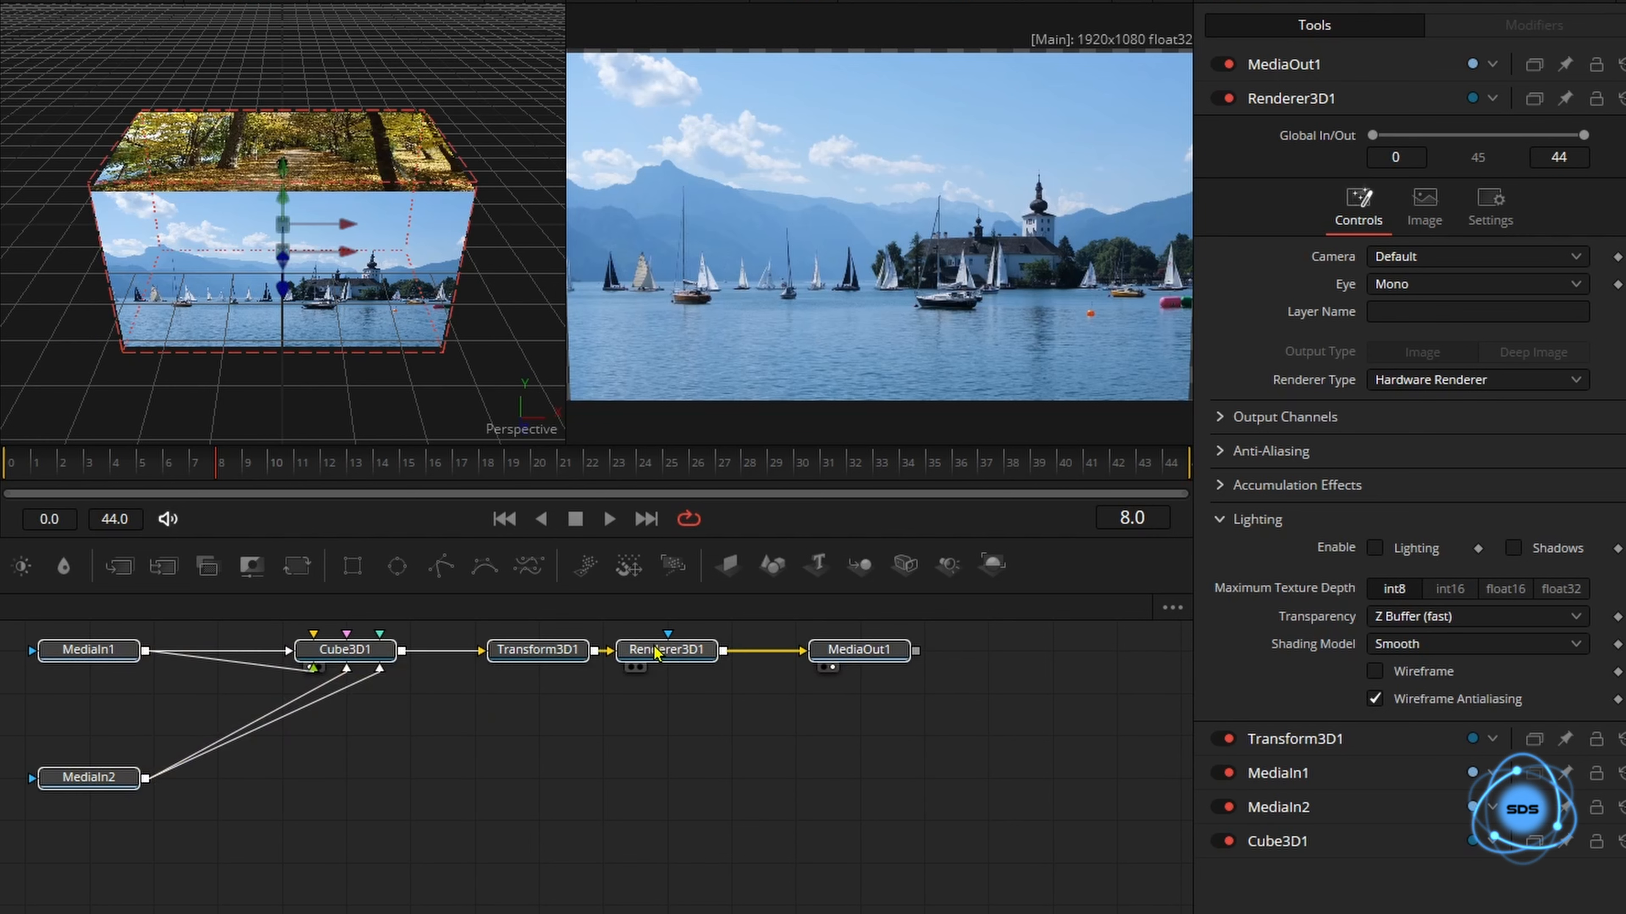
pyautogui.moveTo(658, 649); pyautogui.dragTo(658, 734)
pyautogui.click(525, 868)
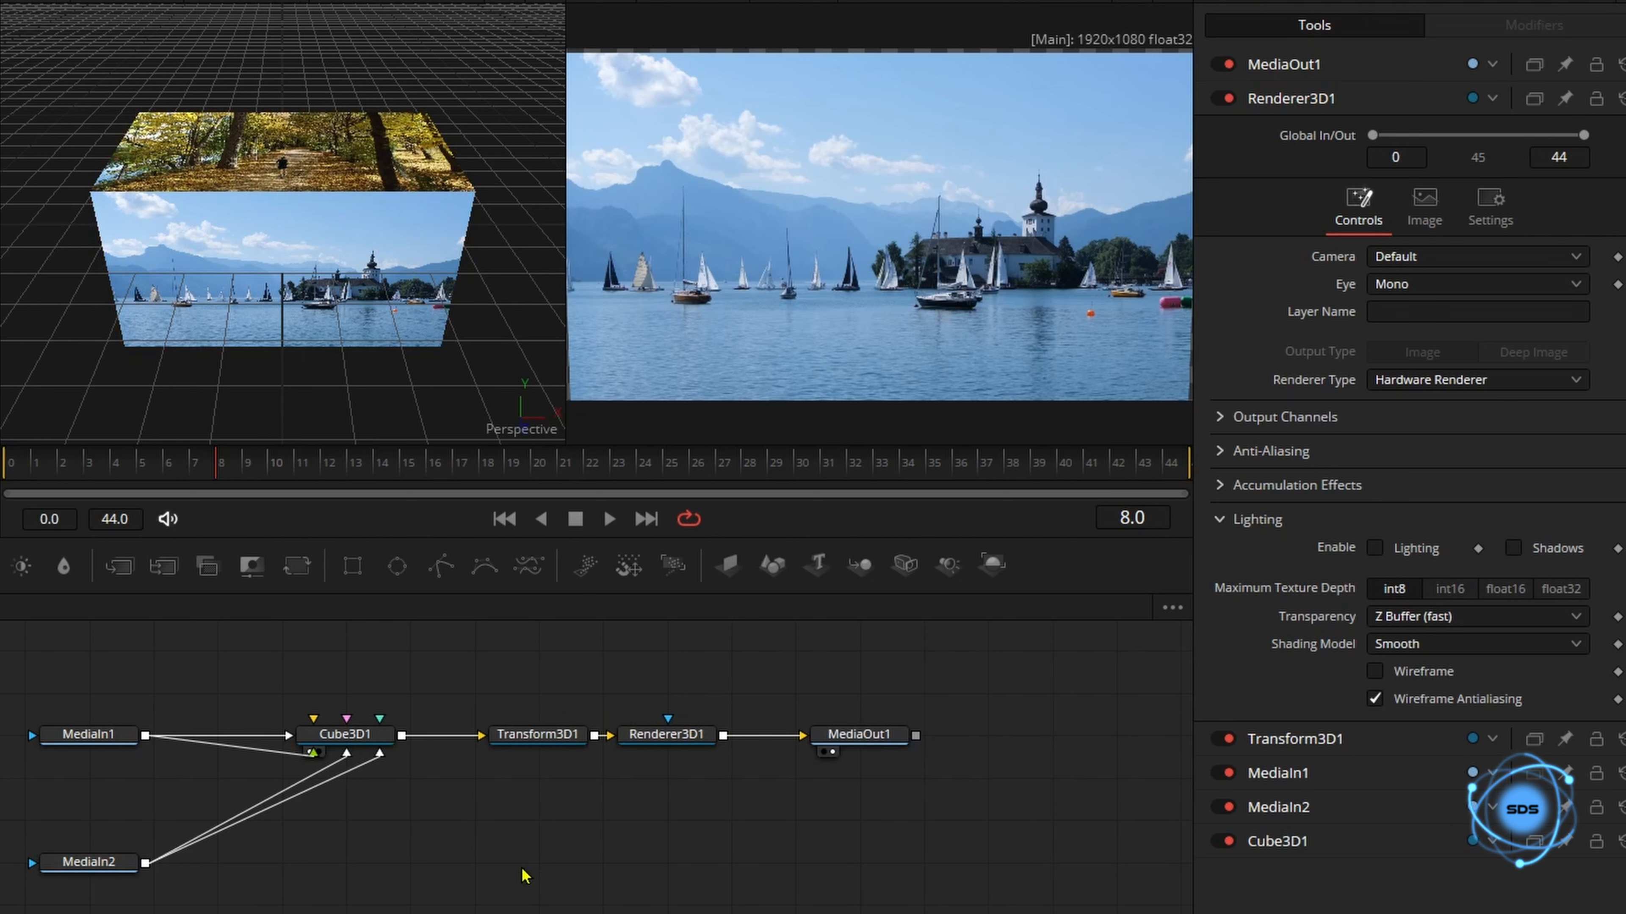
pyautogui.moveTo(859, 743); pyautogui.dragTo(922, 743)
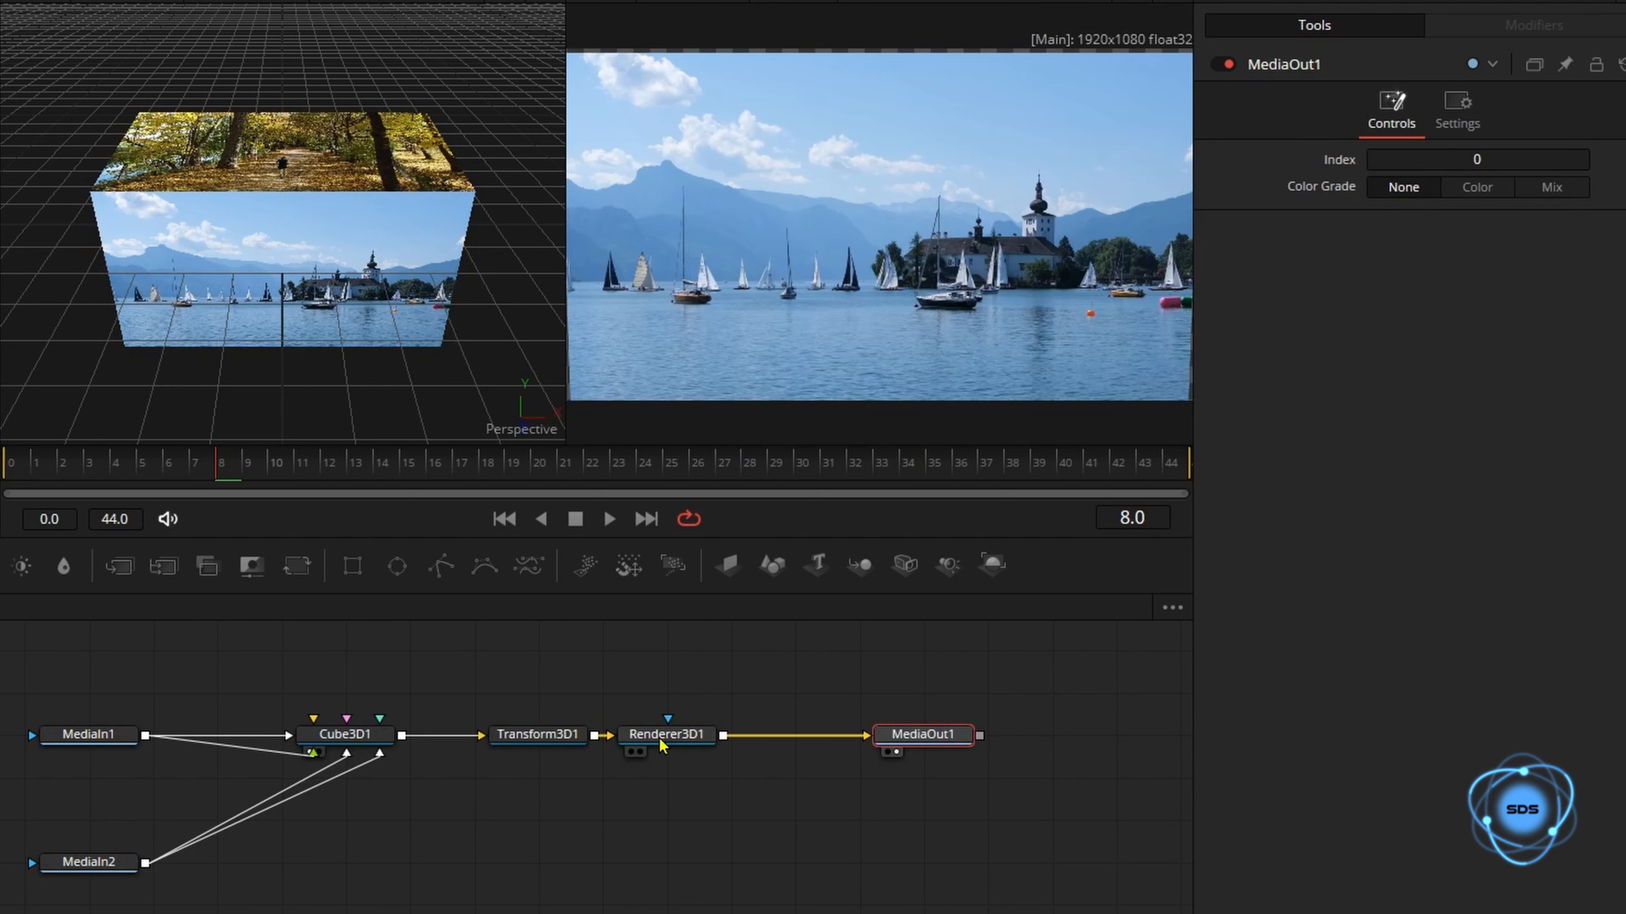
pyautogui.moveTo(663, 745); pyautogui.dragTo(791, 744)
pyautogui.moveTo(538, 746); pyautogui.dragTo(666, 746)
pyautogui.click(553, 801)
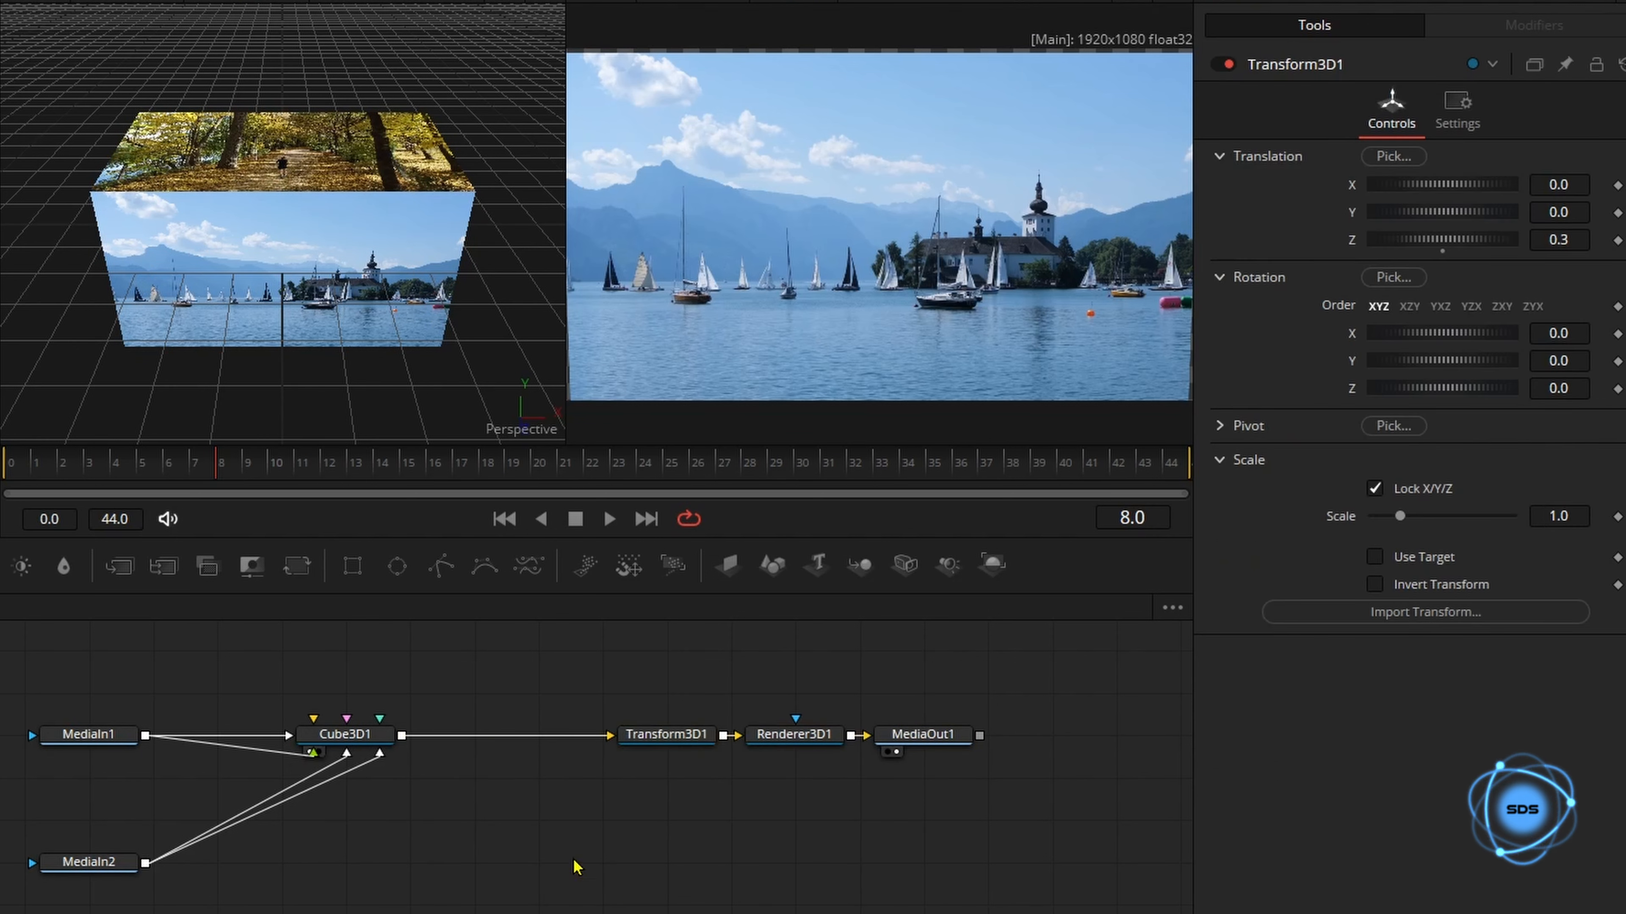
pyautogui.moveTo(971, 691); pyautogui.dragTo(838, 764)
# Apply an Anim Curves modifier to Cube3D1's X rotation.
pyautogui.click(366, 736)
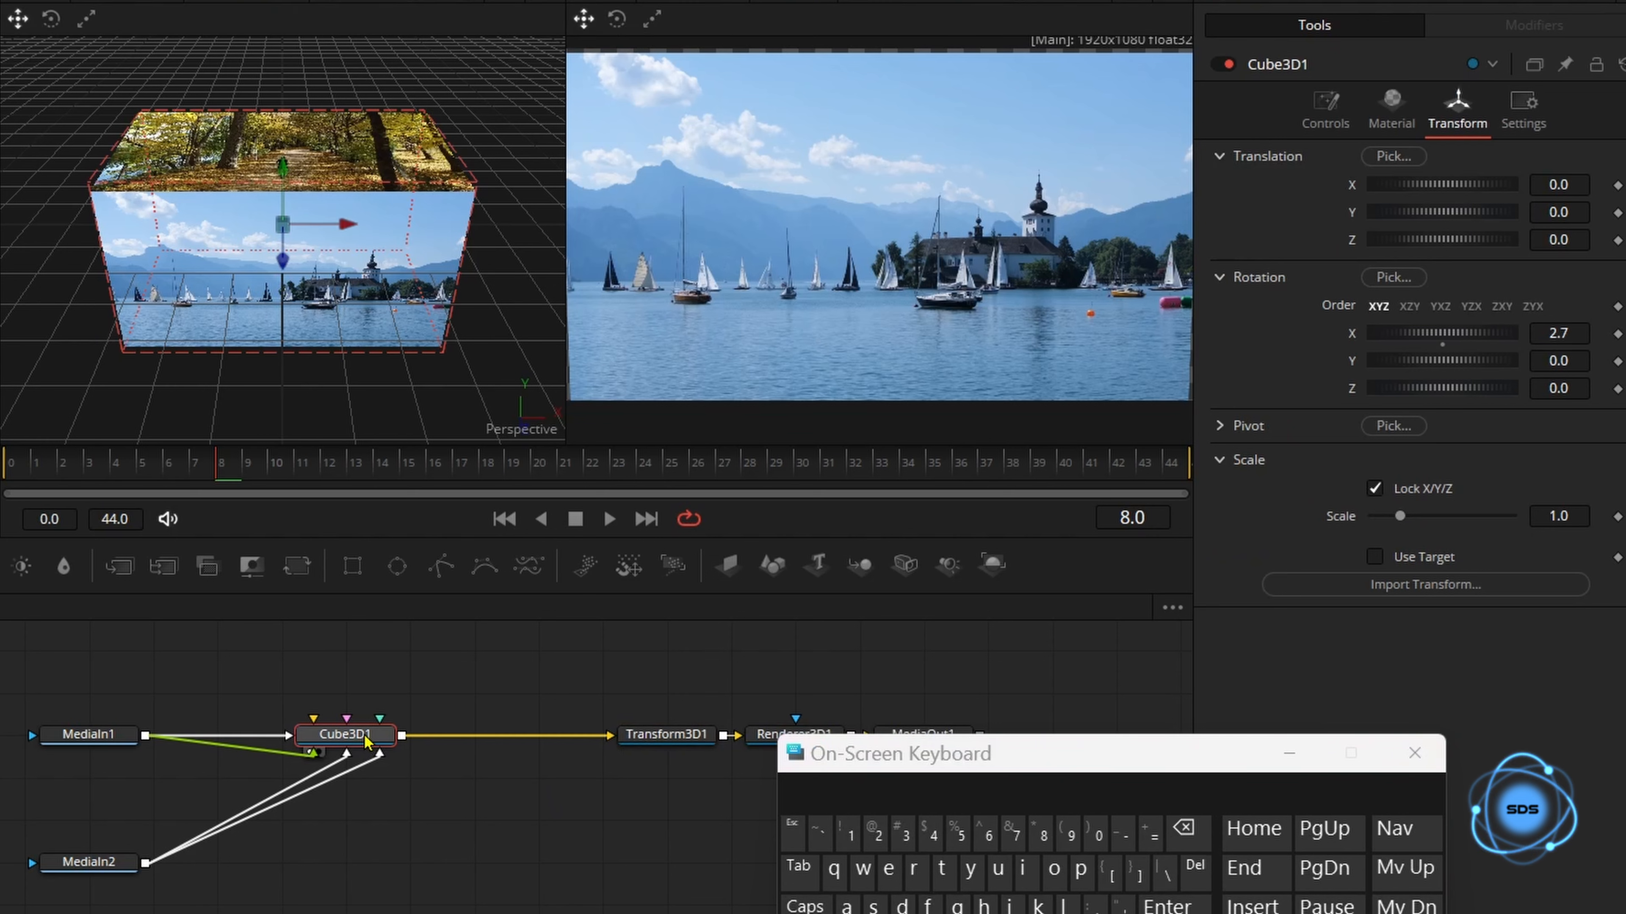
pyautogui.press('space')
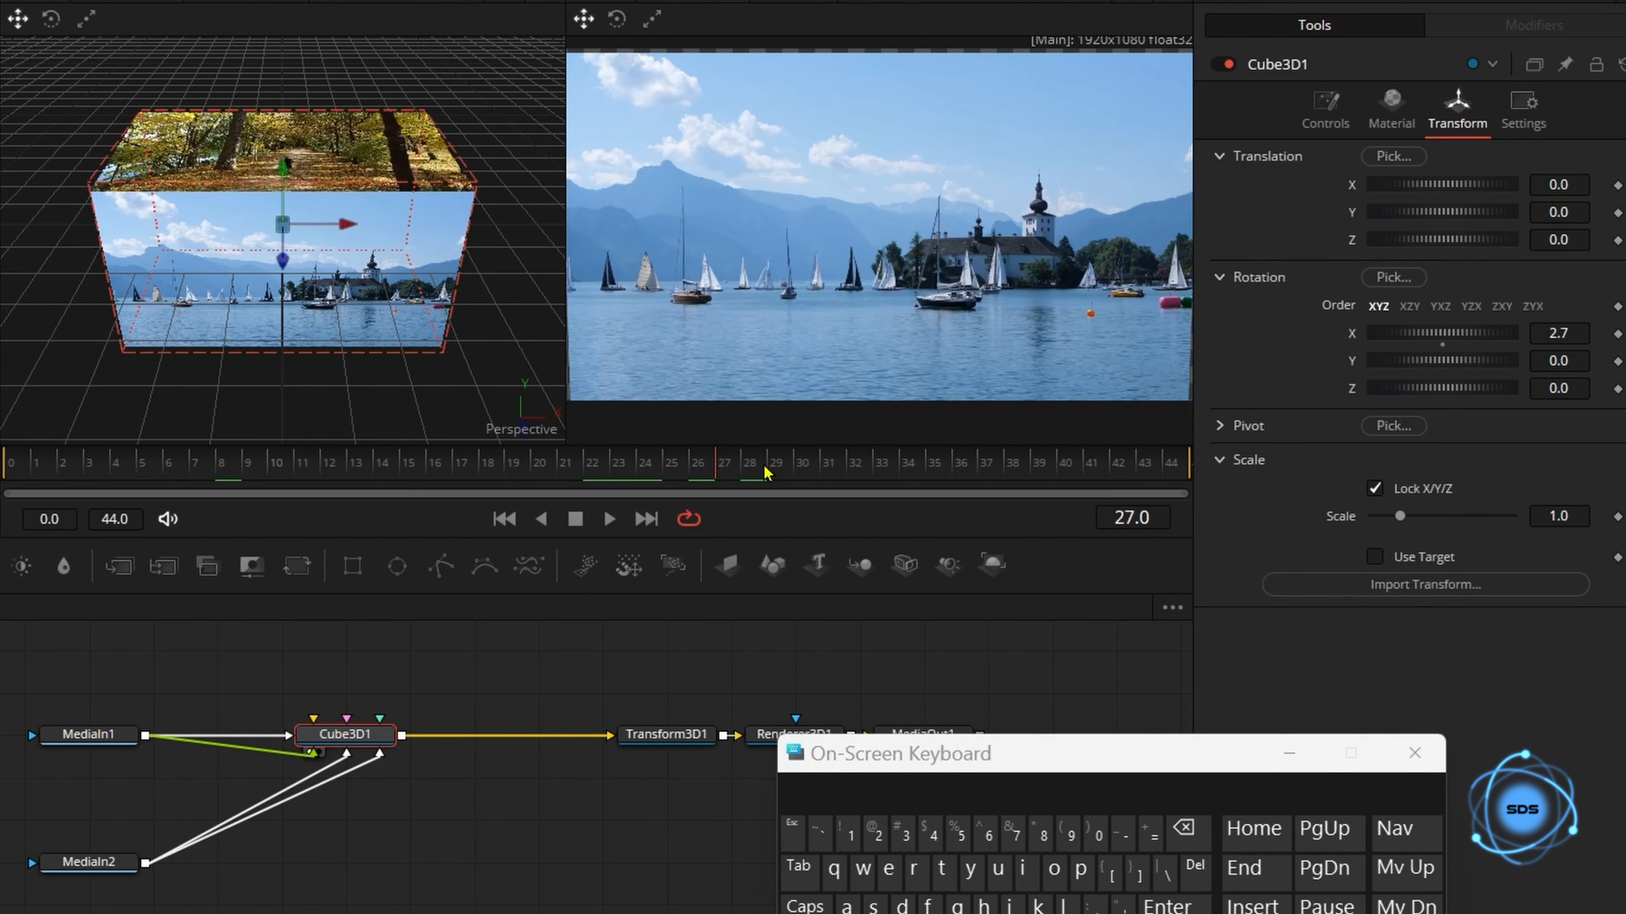
pyautogui.rightClick(1352, 339)
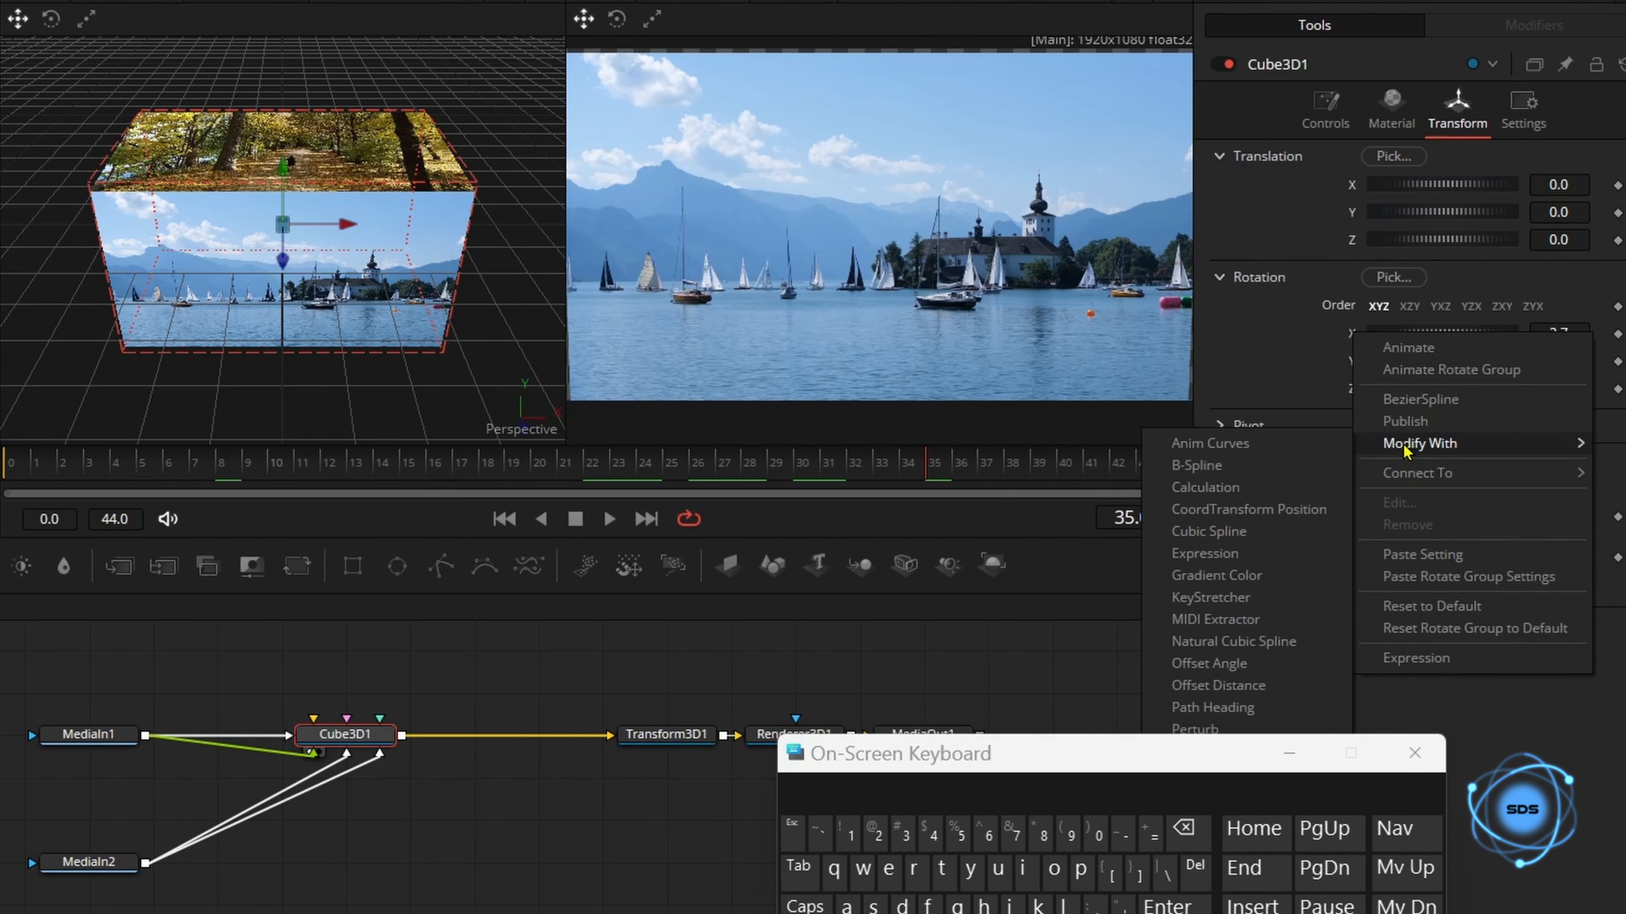
pyautogui.moveTo(1408, 444)
pyautogui.click(1289, 446)
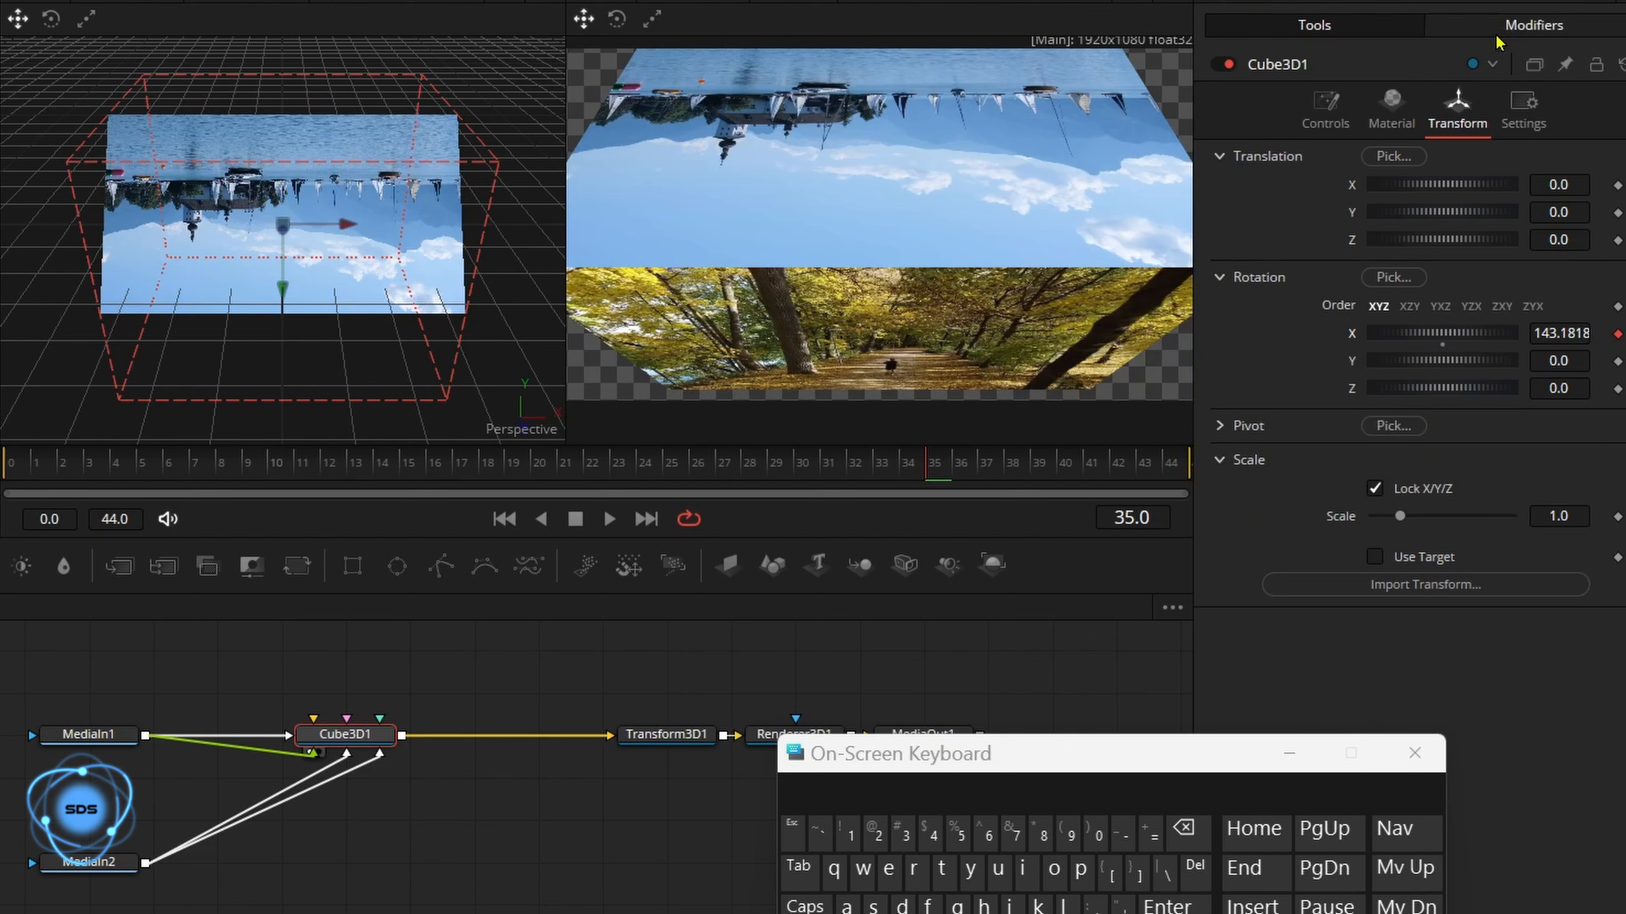
# Set the X Rotation Anim Curves scale to 90 and scrub the timeline through to frame 44.
pyautogui.click(1510, 28)
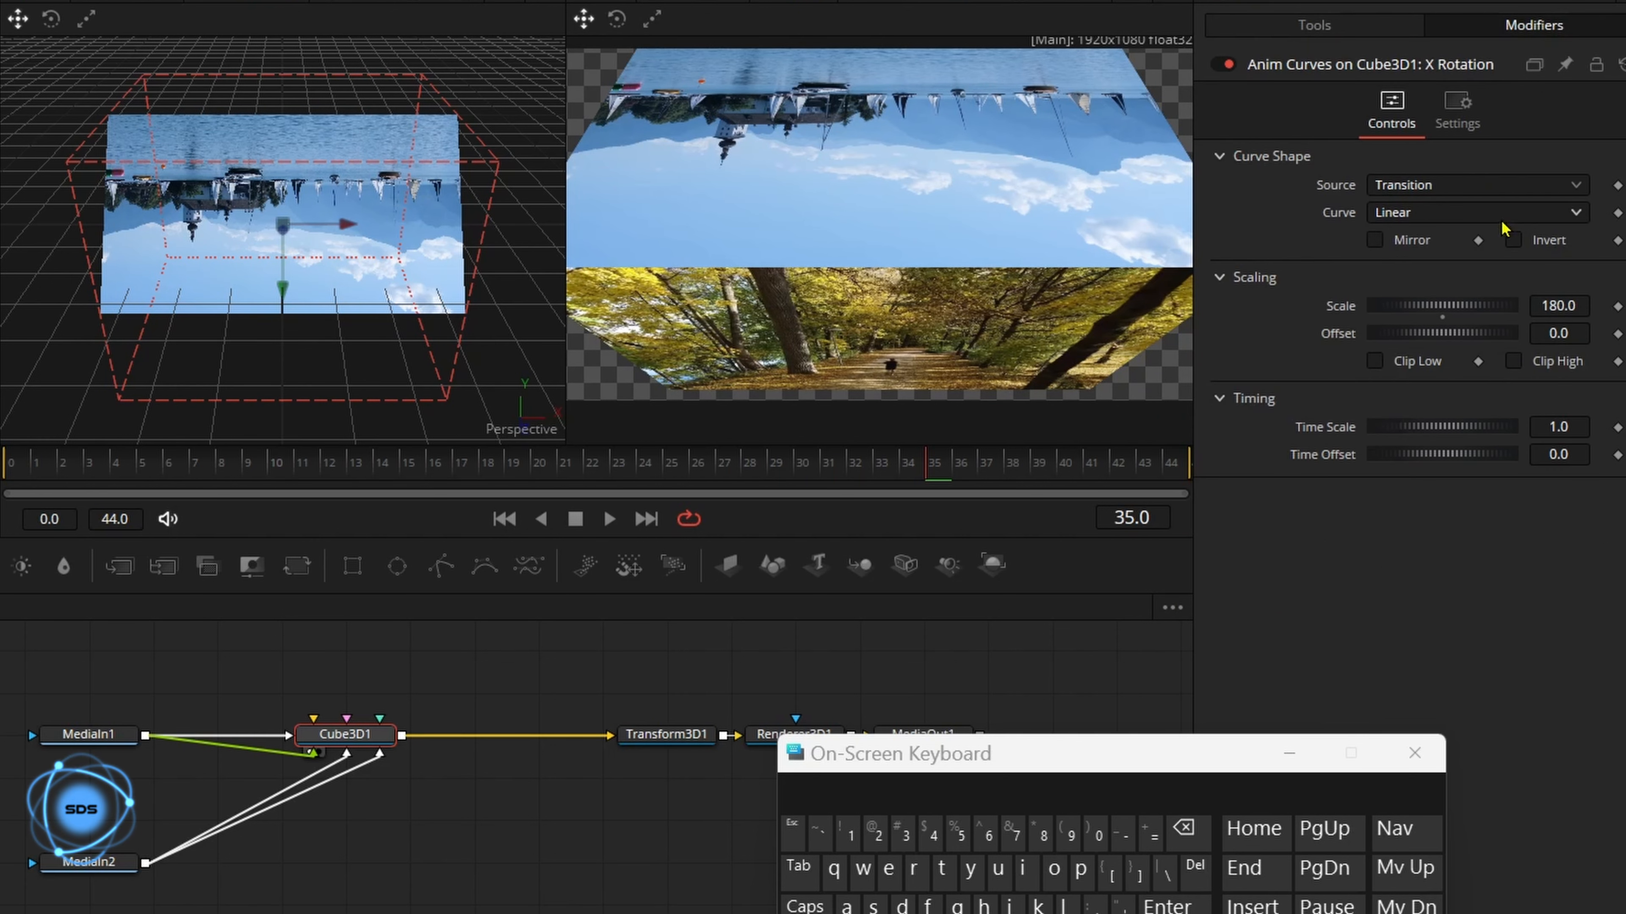
pyautogui.click(1581, 305)
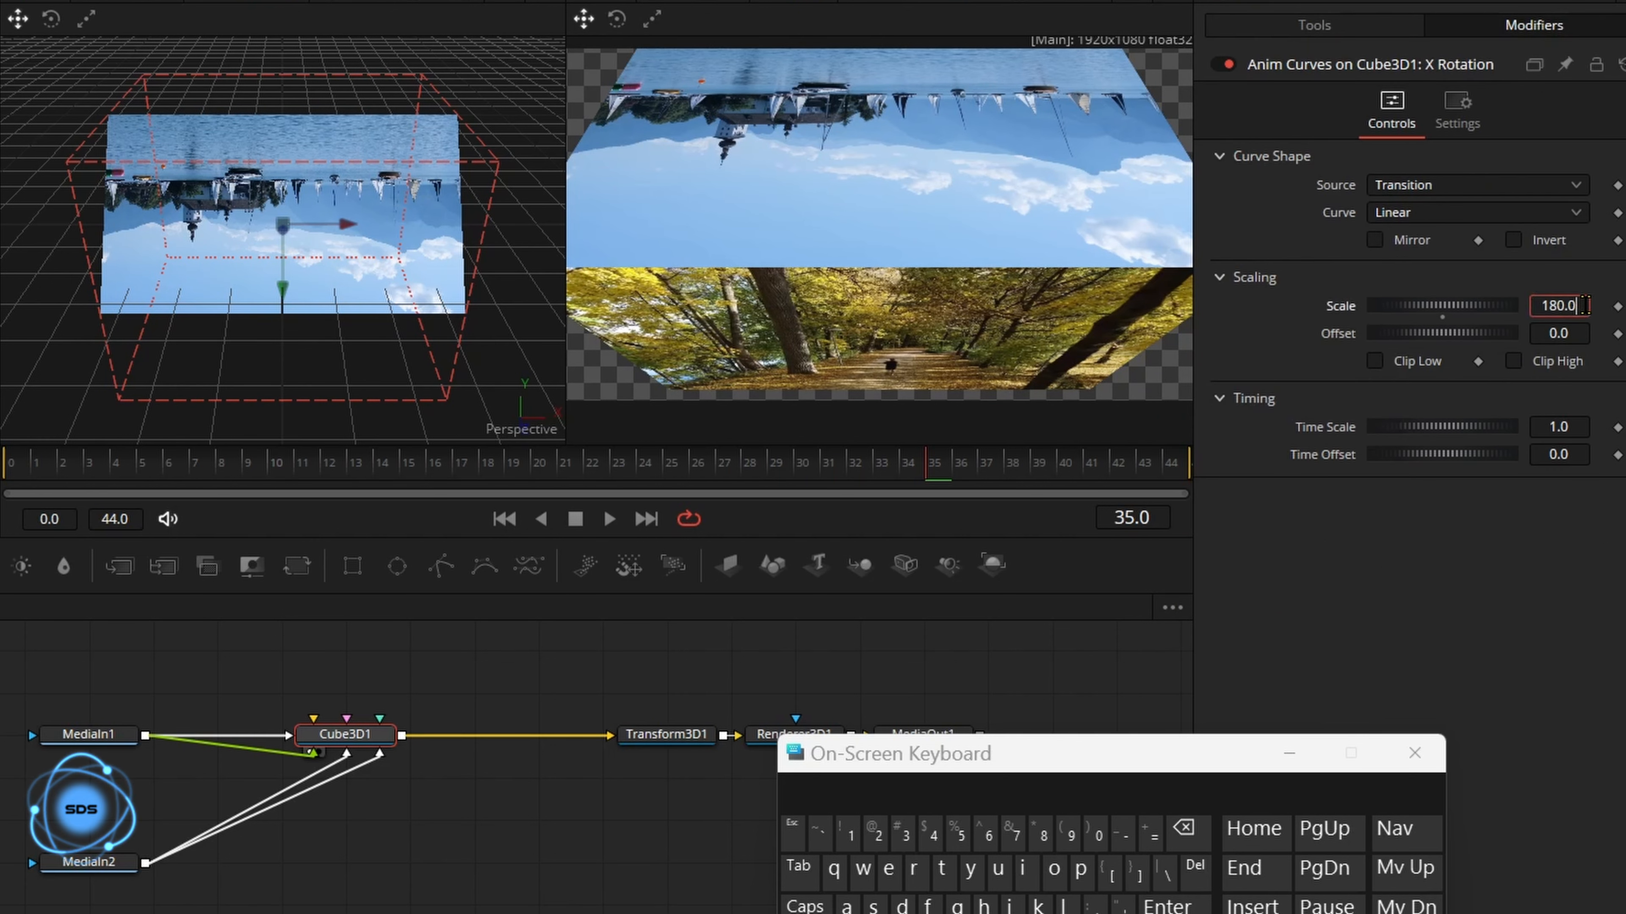
pyautogui.click(1183, 828)
pyautogui.click(1184, 828)
pyautogui.click(1183, 828)
pyautogui.click(1183, 828)
pyautogui.click(1183, 828)
pyautogui.click(1069, 832)
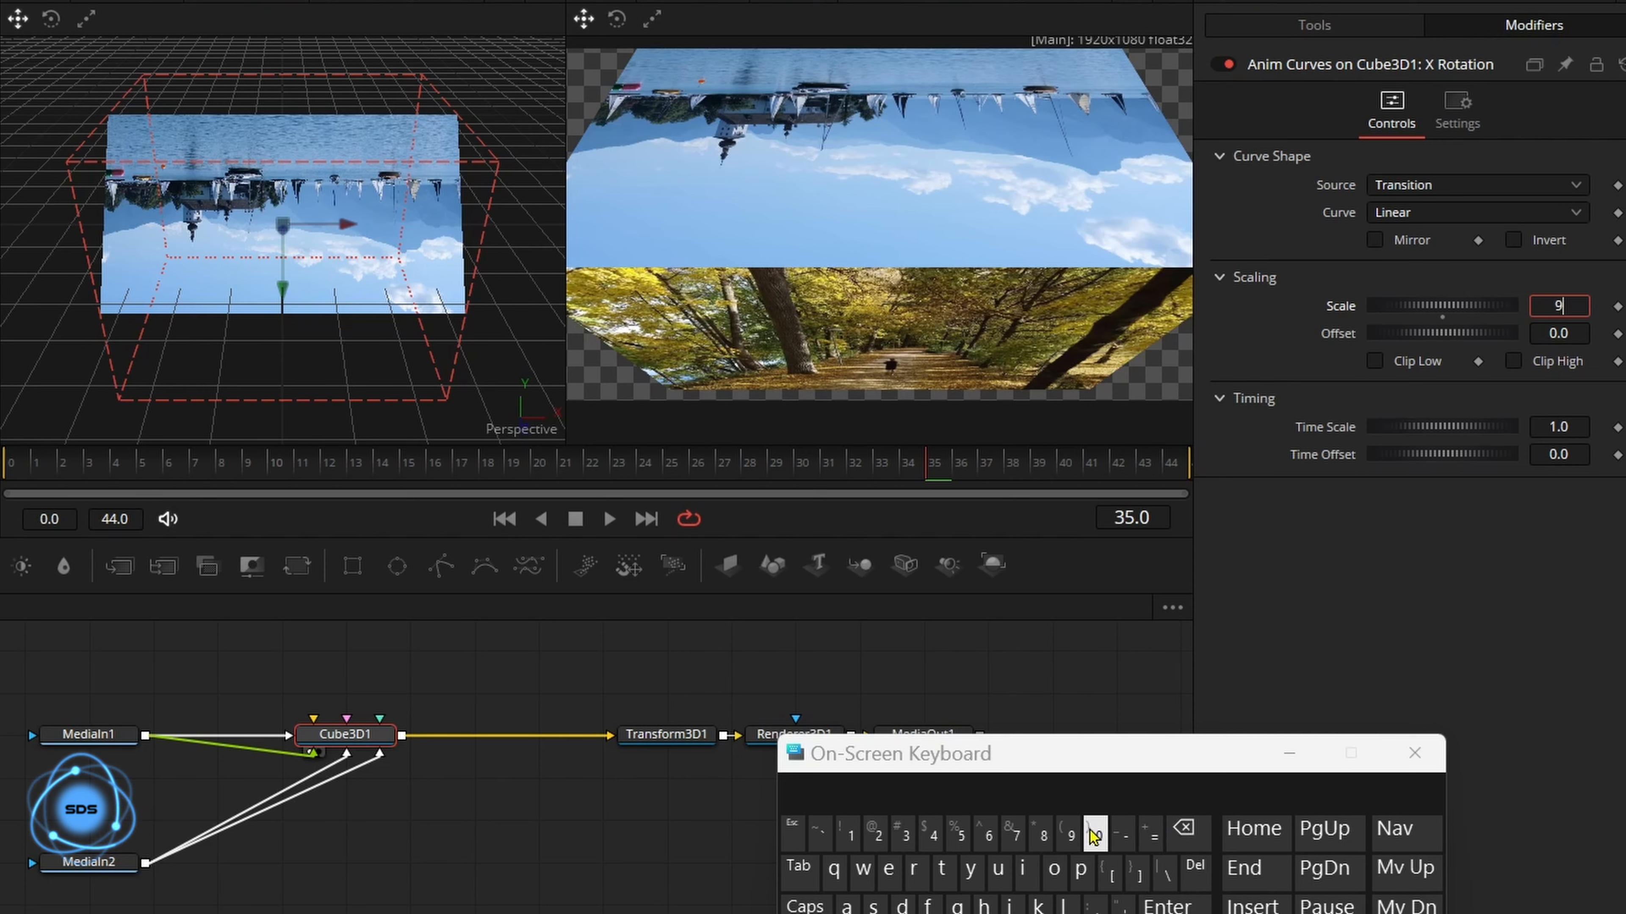
pyautogui.click(1097, 832)
pyautogui.click(1168, 908)
pyautogui.moveTo(22, 471); pyautogui.dragTo(1194, 466)
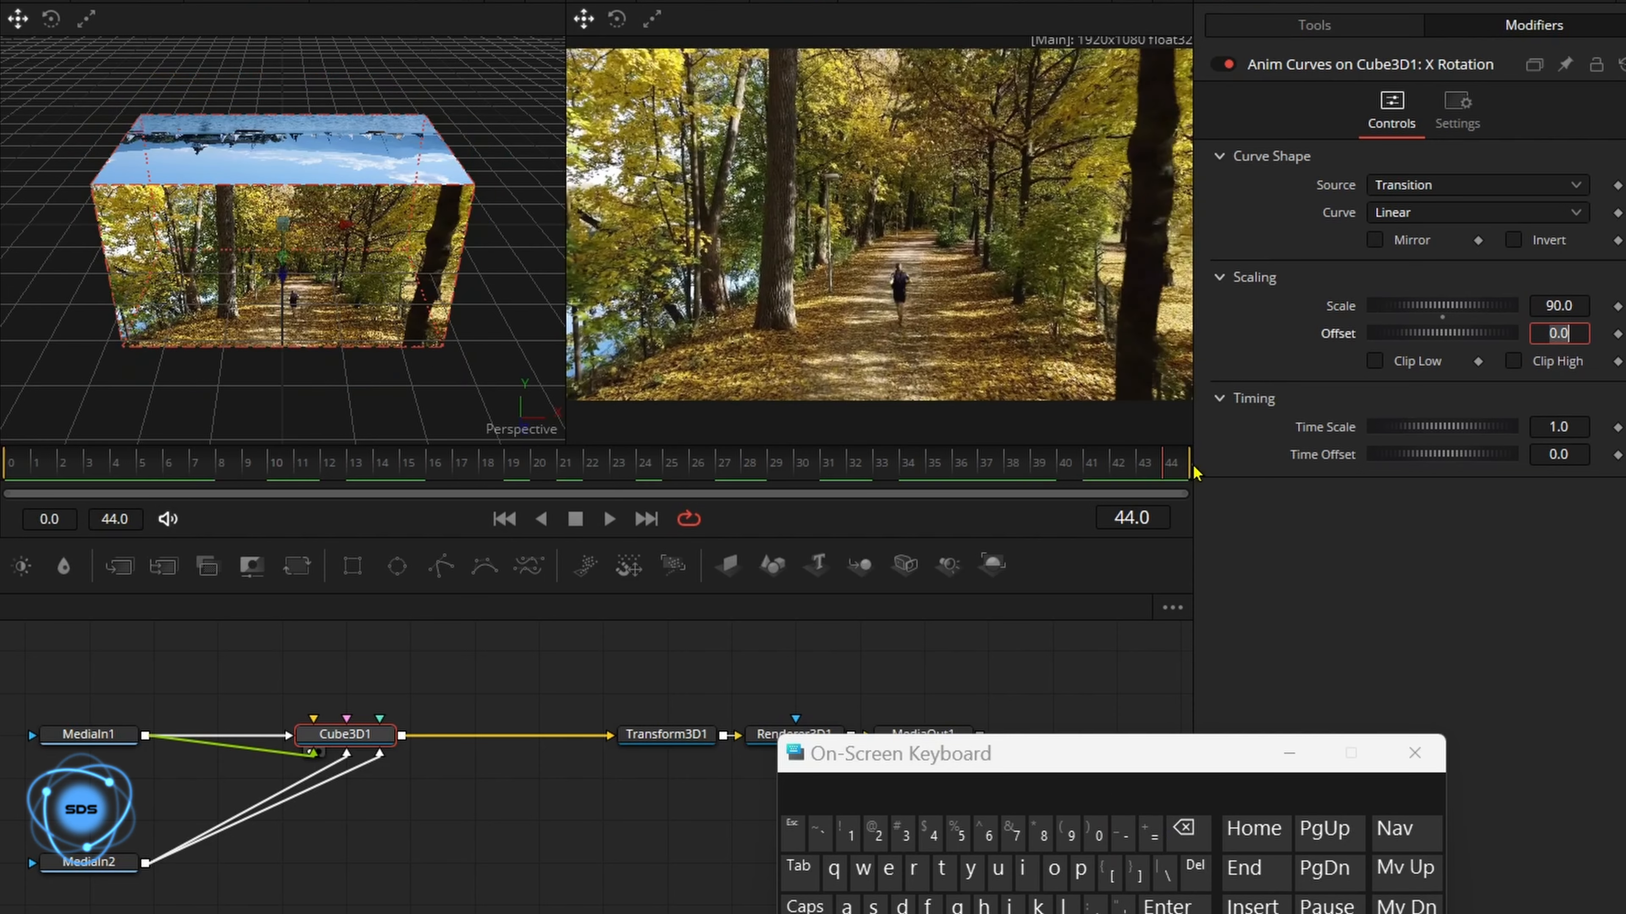
# Apply an Anim Curves modifier to Cube3D1's Z translation.
pyautogui.click(1332, 29)
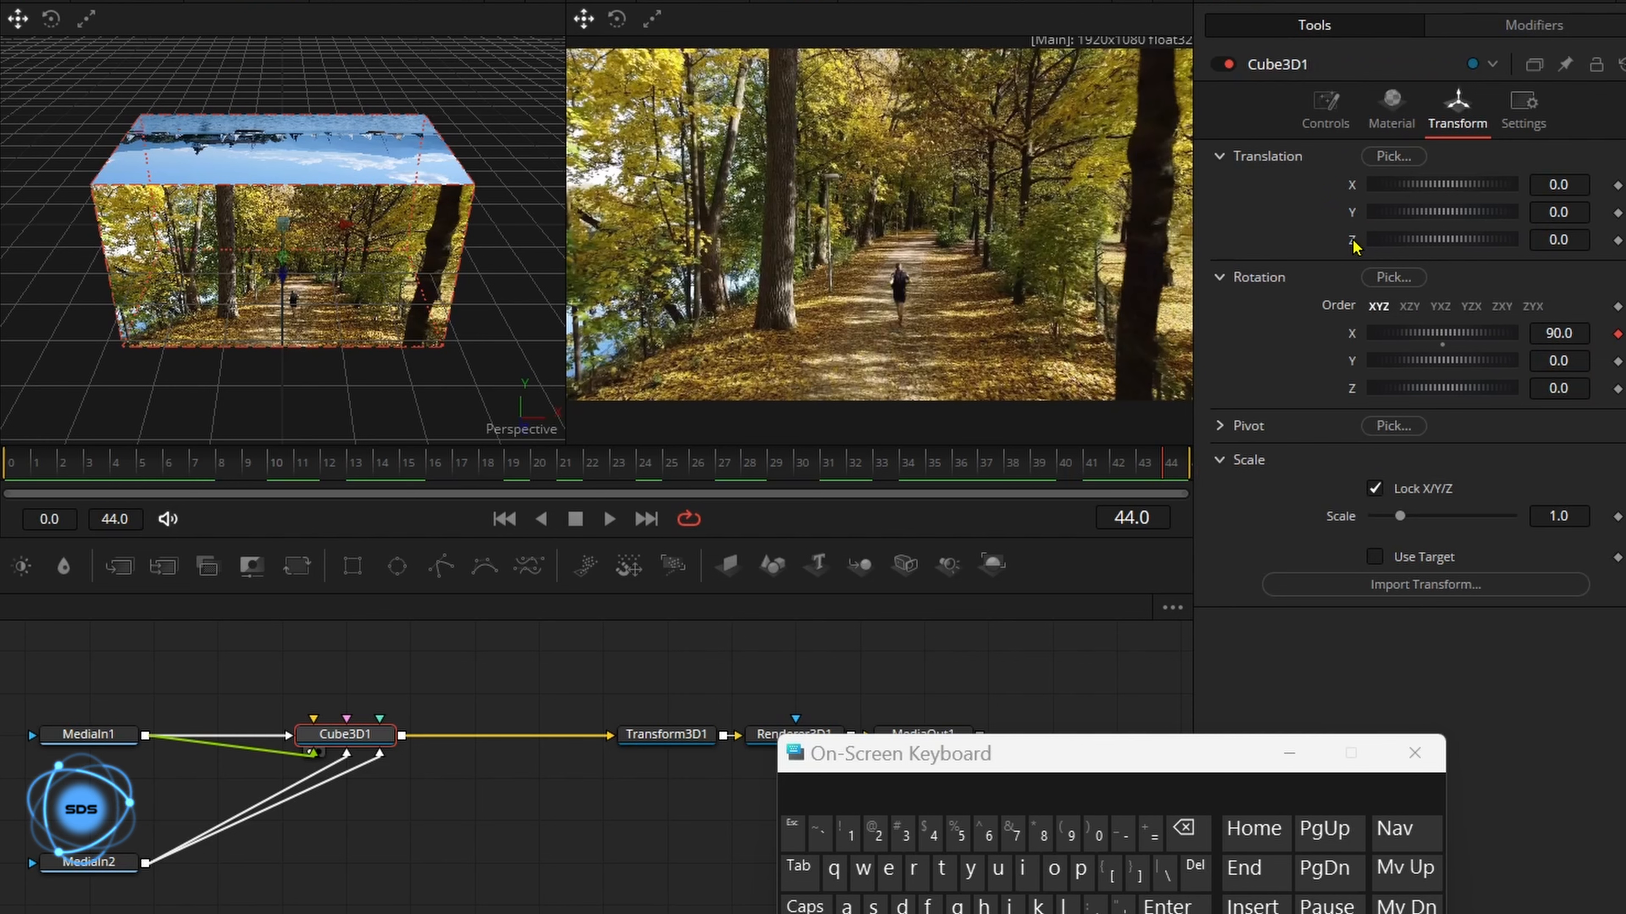
pyautogui.rightClick(1352, 245)
pyautogui.moveTo(1427, 349)
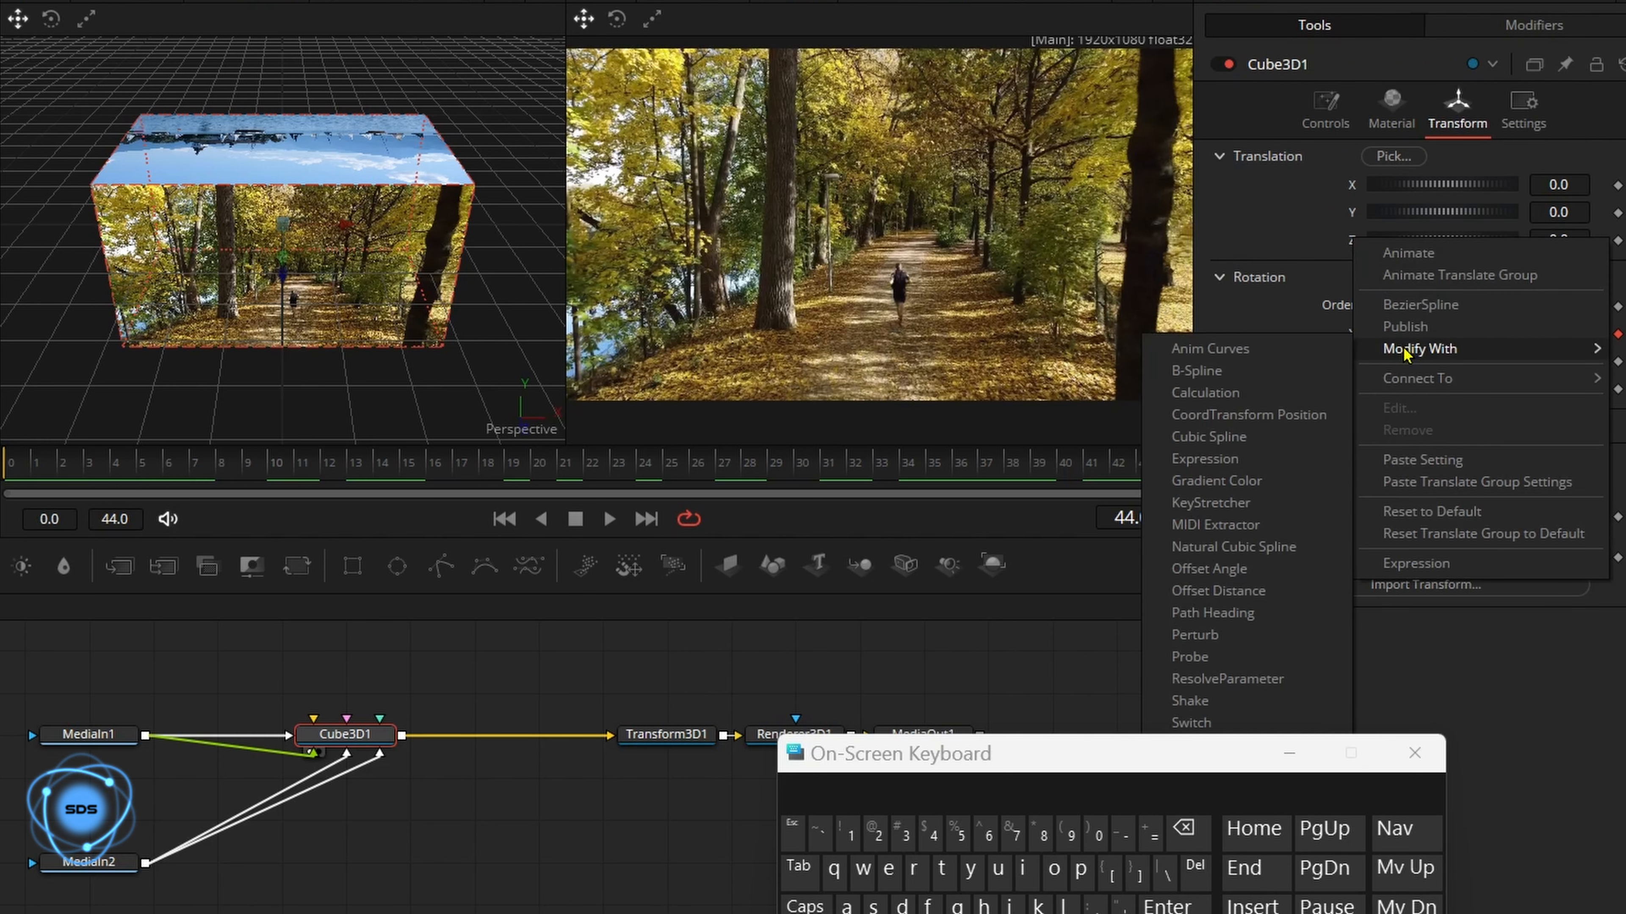
pyautogui.click(1260, 352)
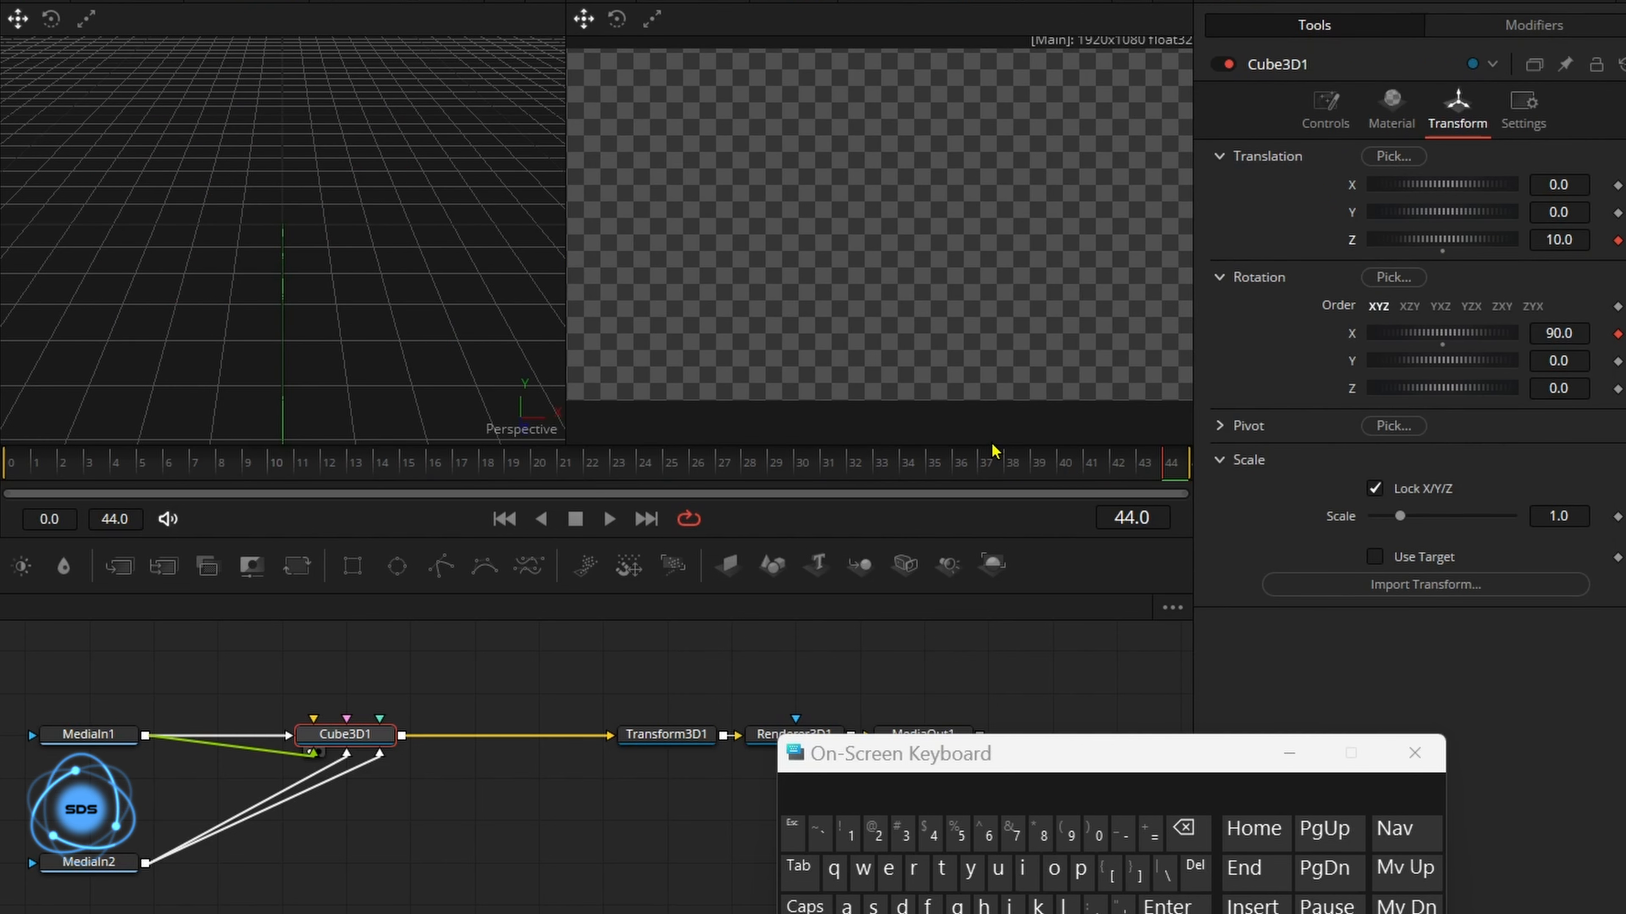
# Set the Z Offset Anim Curves scale to -0.8 and scrub the timeline to preview the cube's motion.
pyautogui.click(1515, 25)
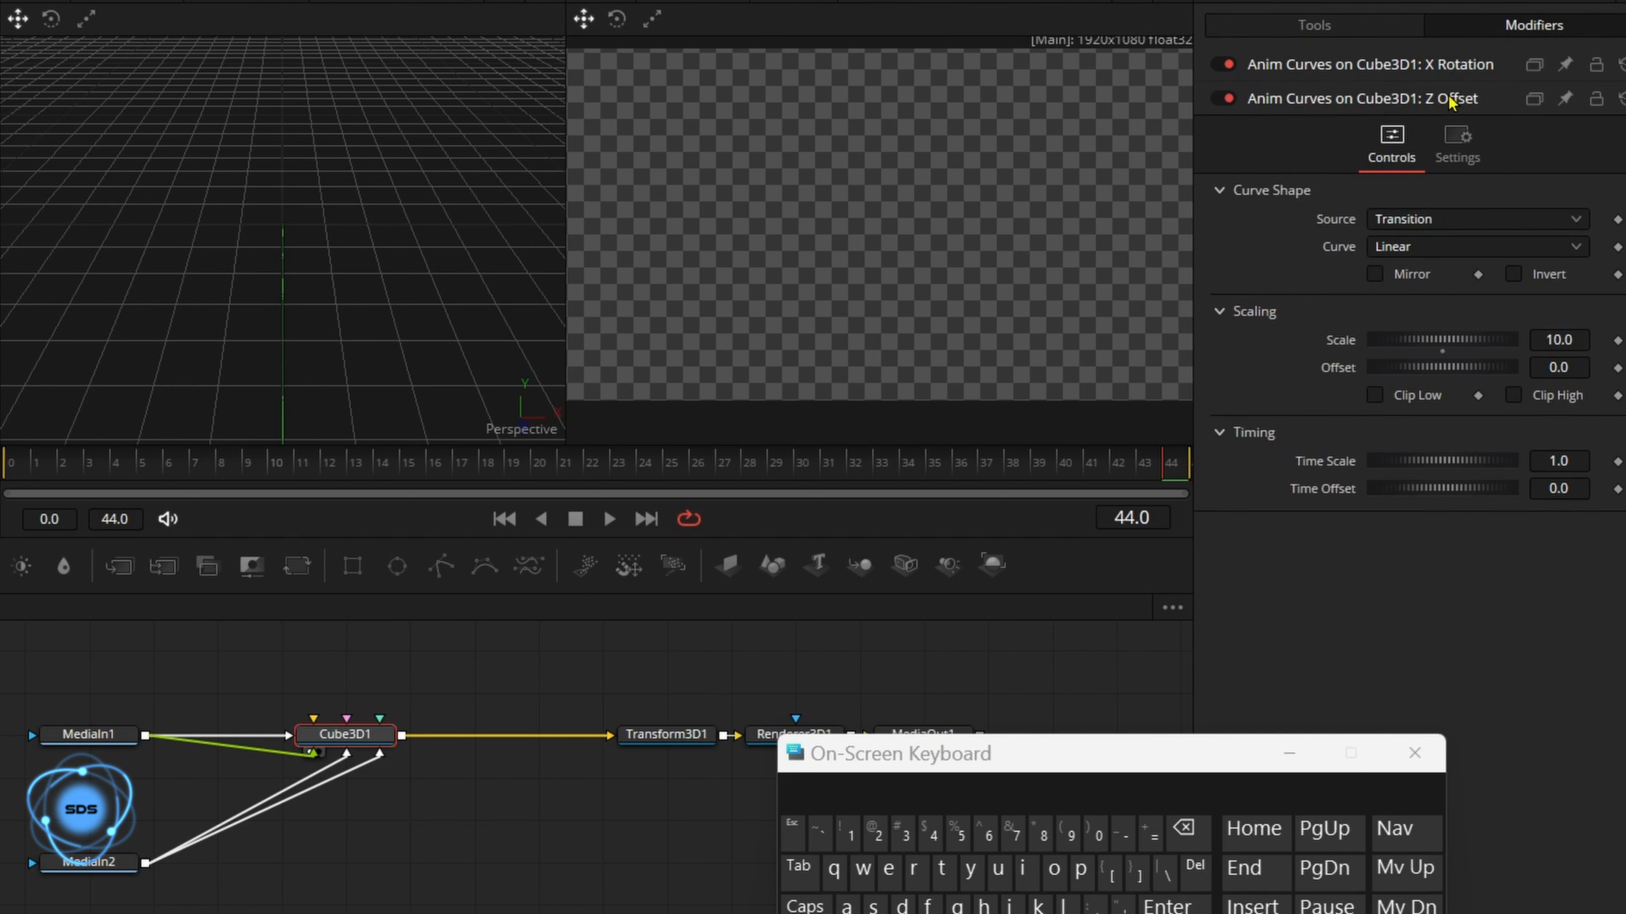
pyautogui.click(1578, 336)
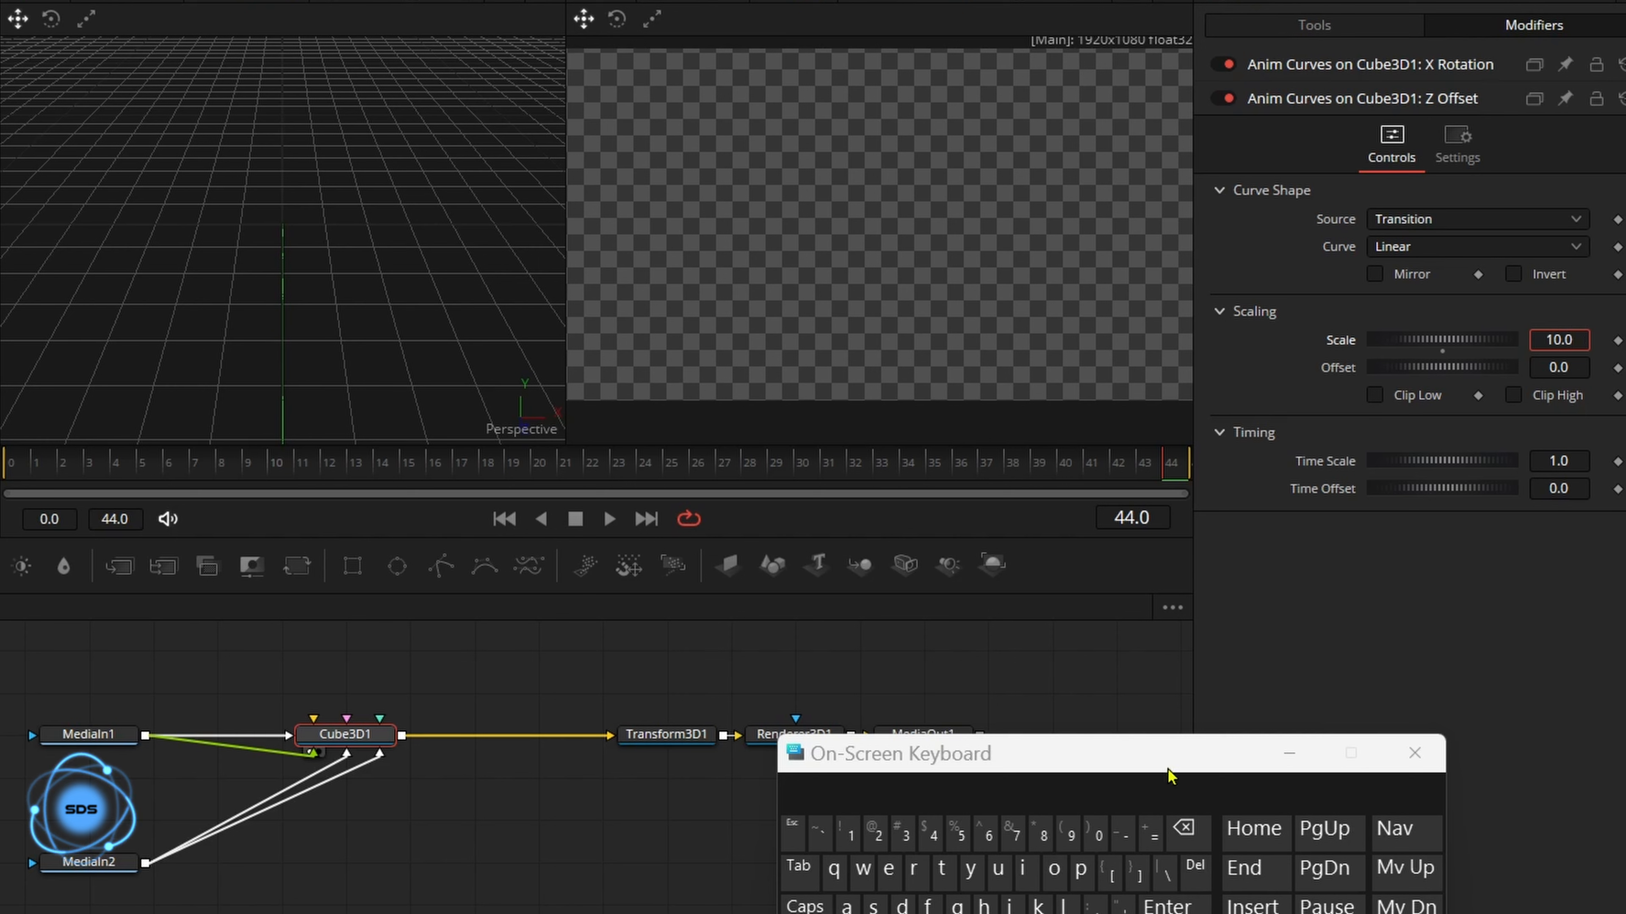
pyautogui.press('BackSpace')
pyautogui.press('BackSpace')
pyautogui.press('BackSpace')
pyautogui.press('BackSpace')
pyautogui.write('-0.8')
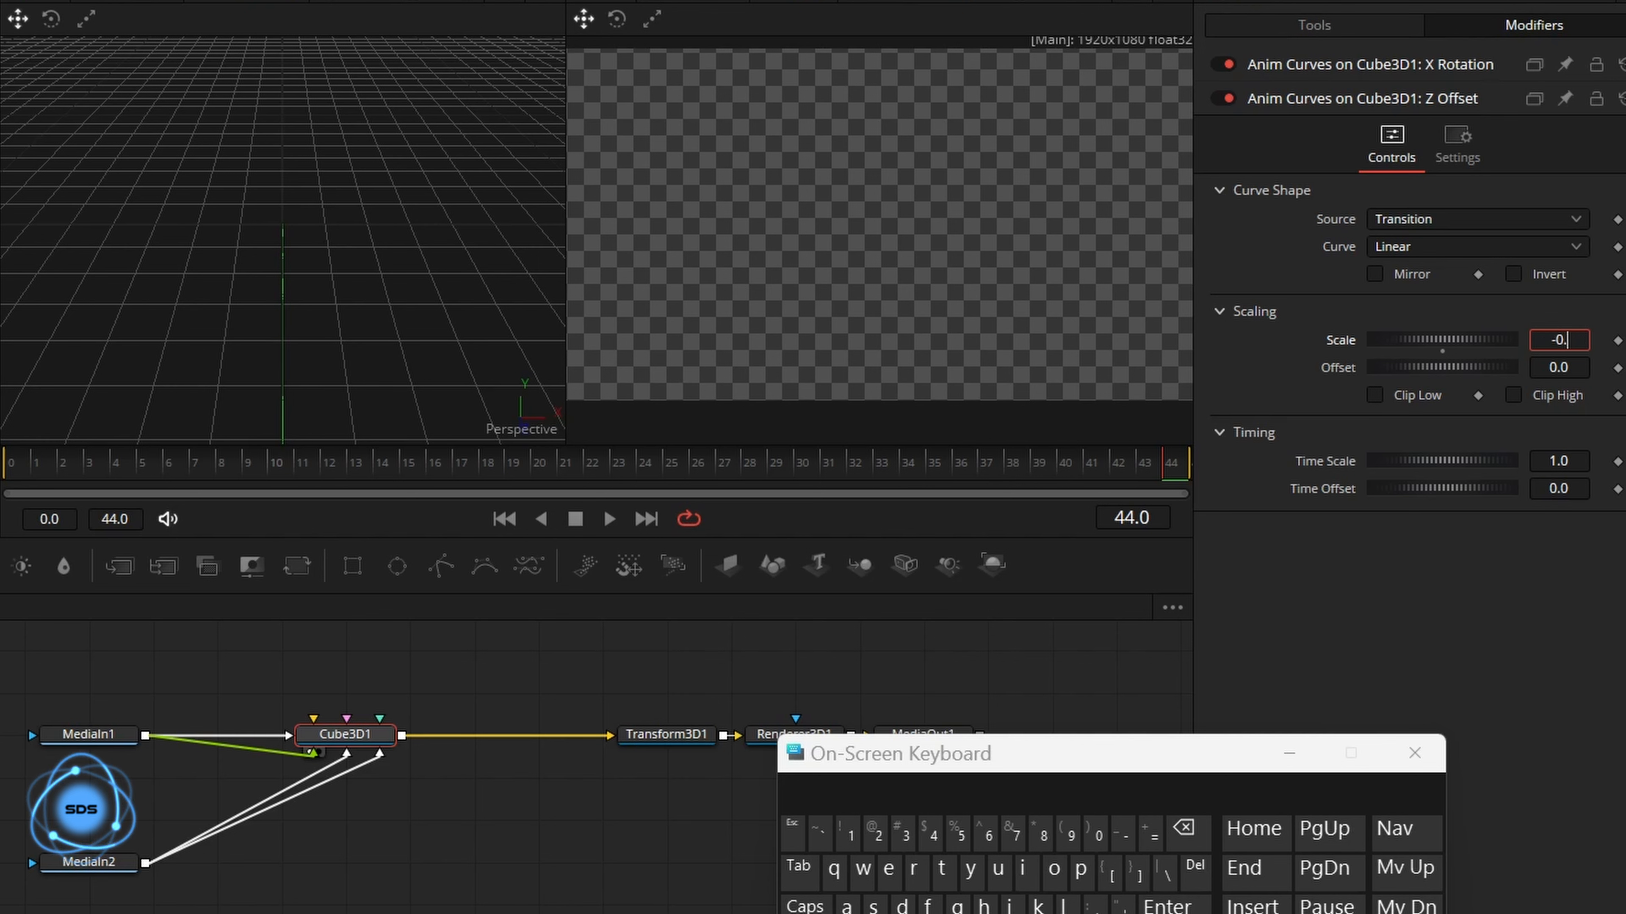
pyautogui.press('Return')
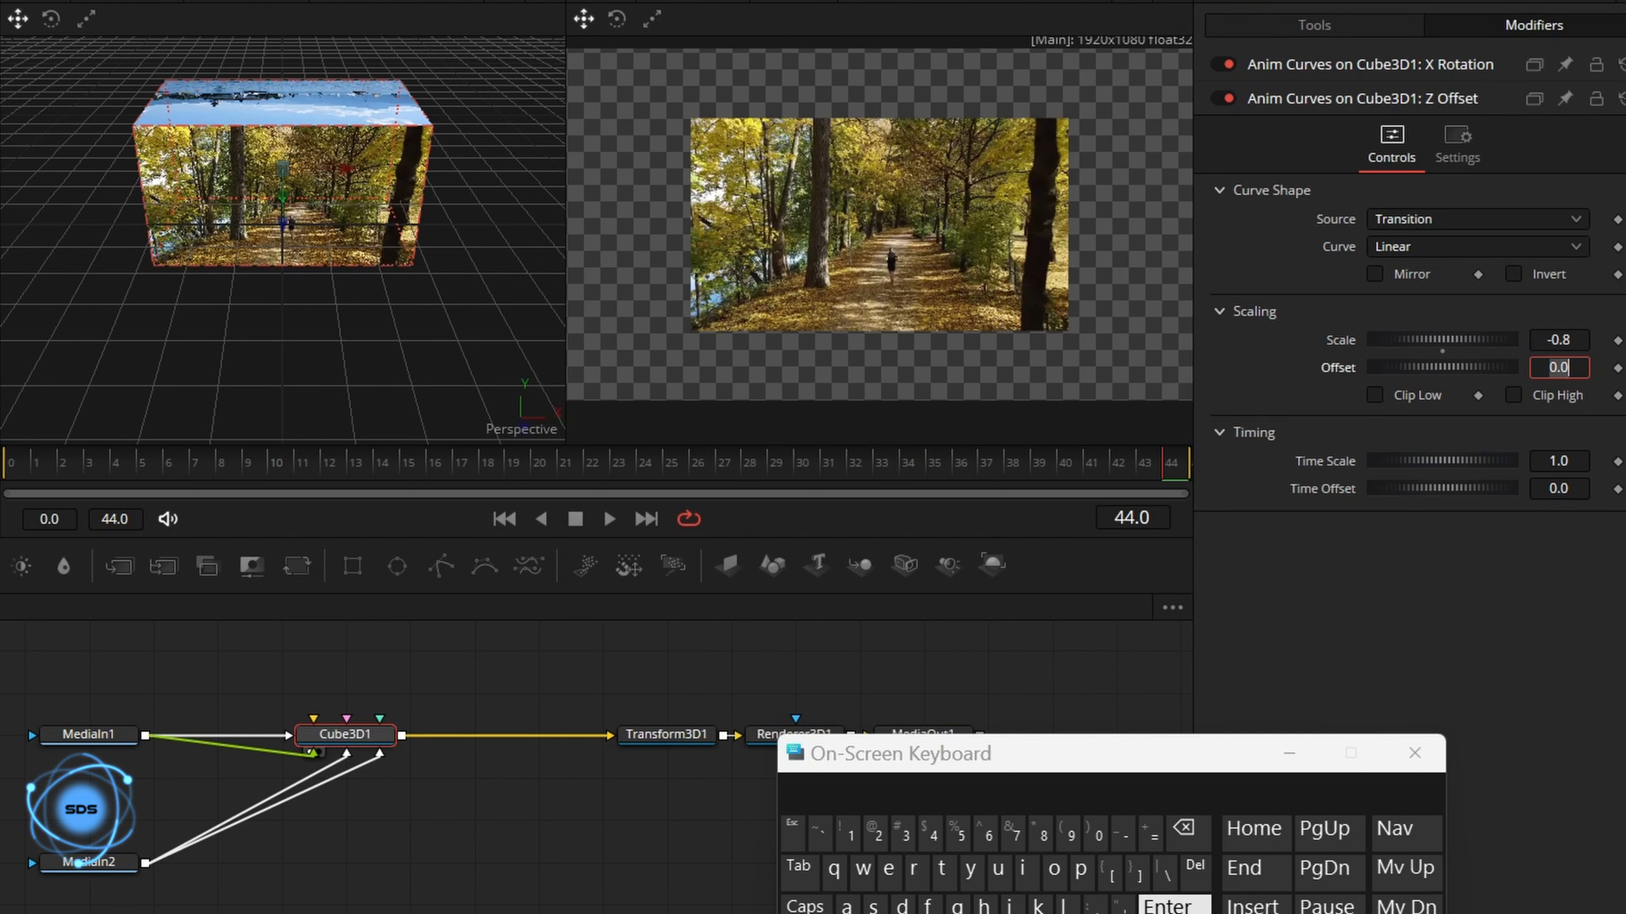
pyautogui.moveTo(1052, 477); pyautogui.dragTo(1237, 471)
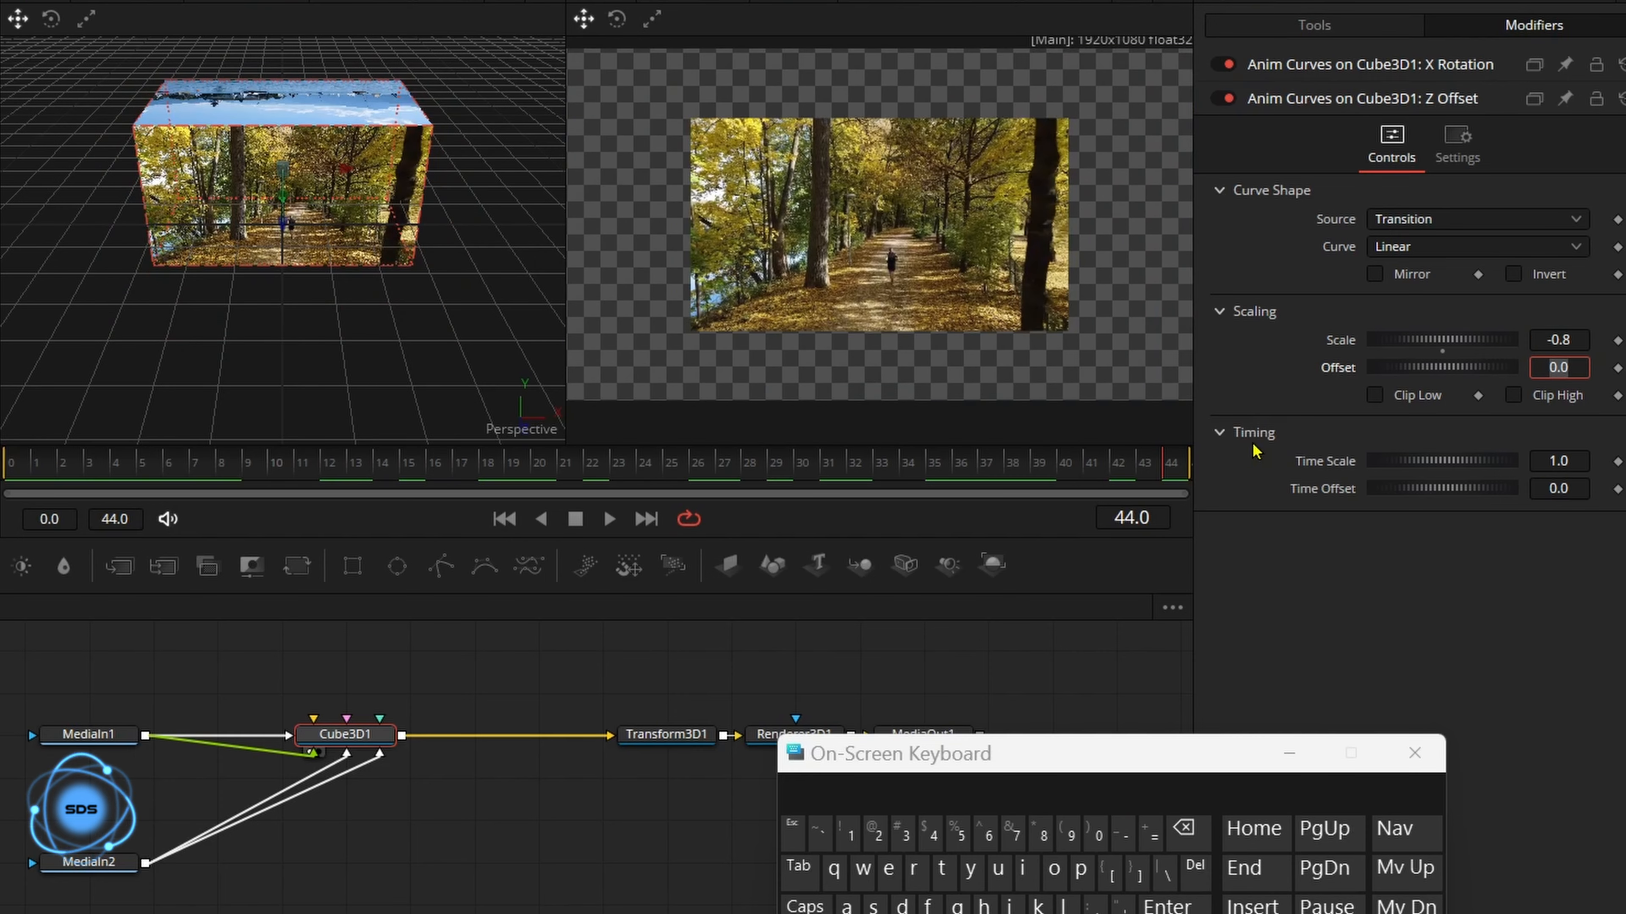
# Set the Z Offset modifier's curve type to Custom.
pyautogui.click(1409, 250)
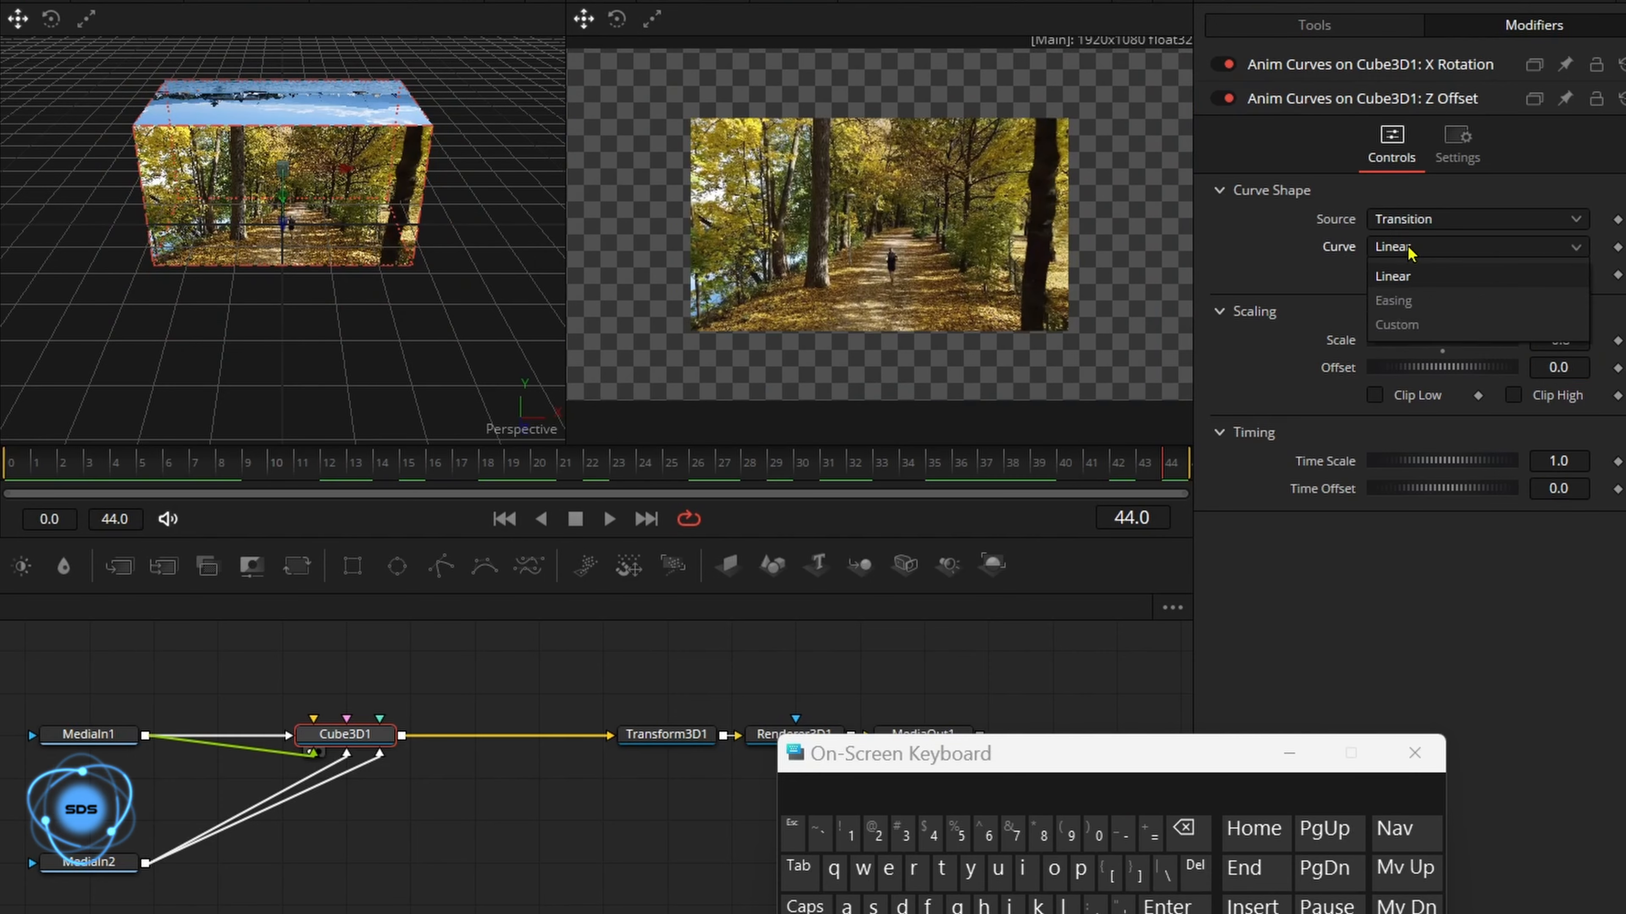
pyautogui.click(1411, 322)
pyautogui.moveTo(1422, 386); pyautogui.dragTo(1423, 317)
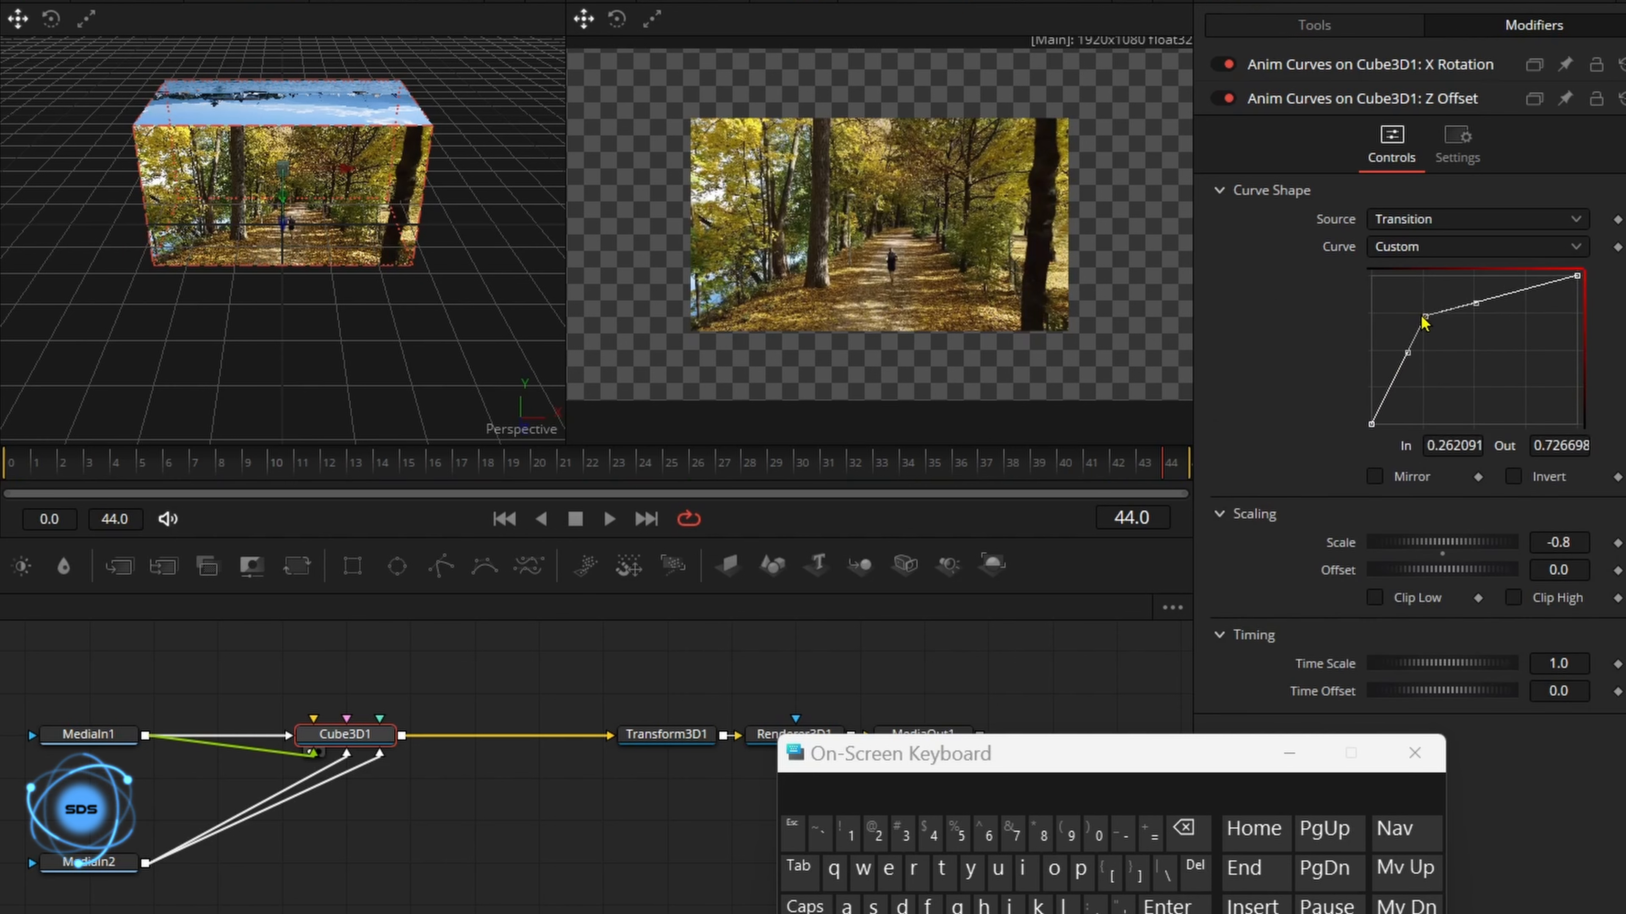
pyautogui.moveTo(1126, 755); pyautogui.dragTo(835, 760)
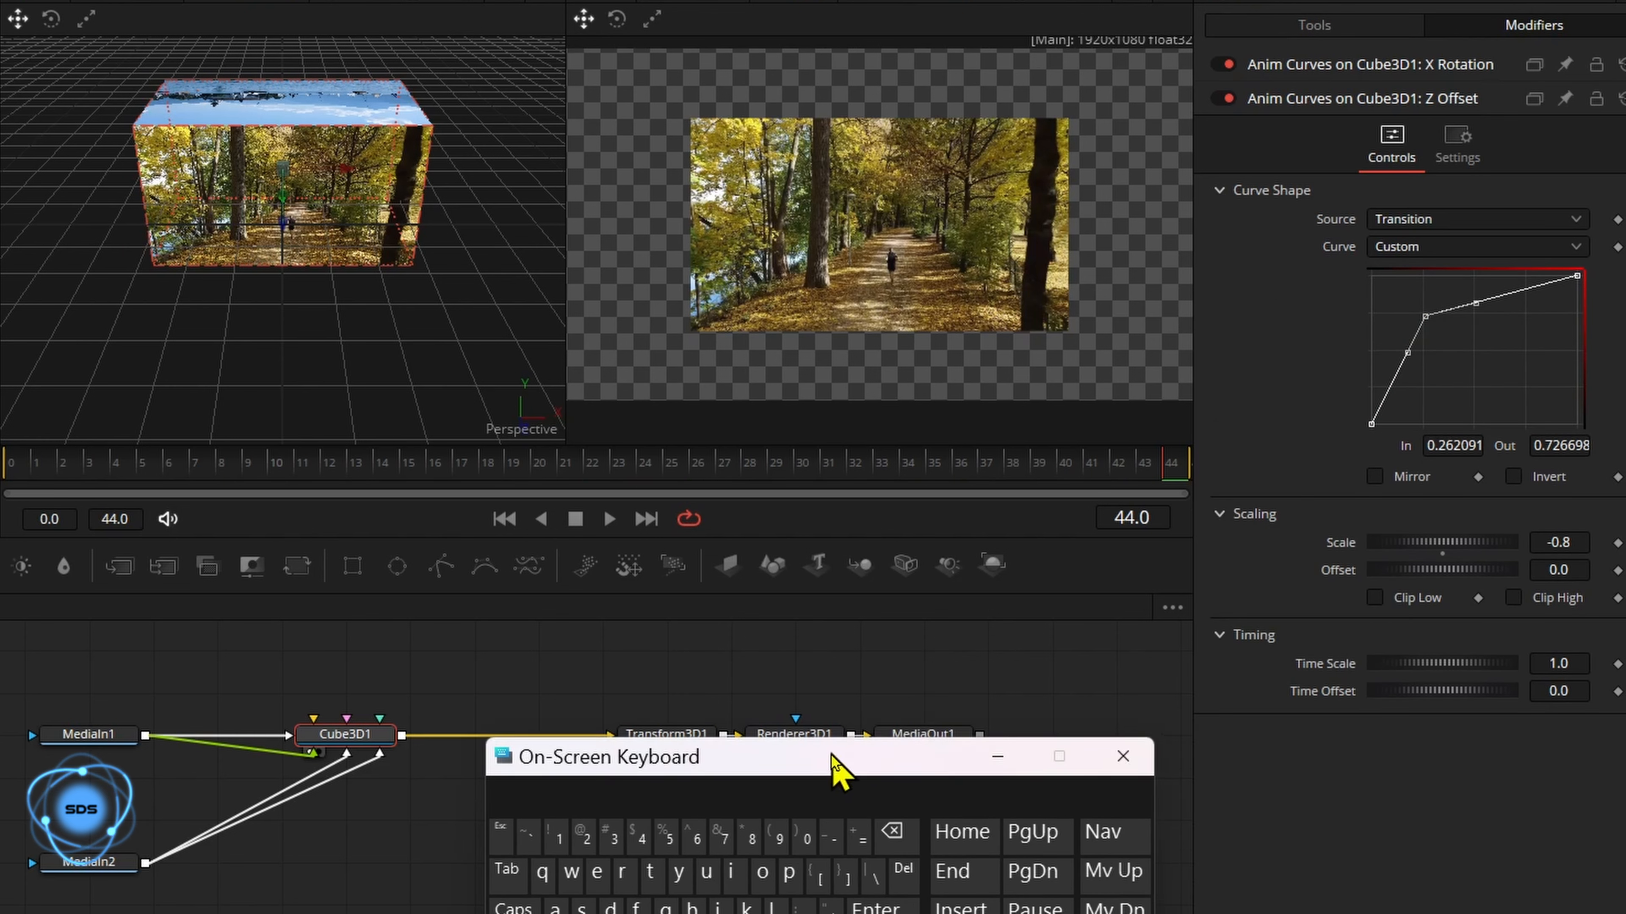
pyautogui.rightClick(1484, 360)
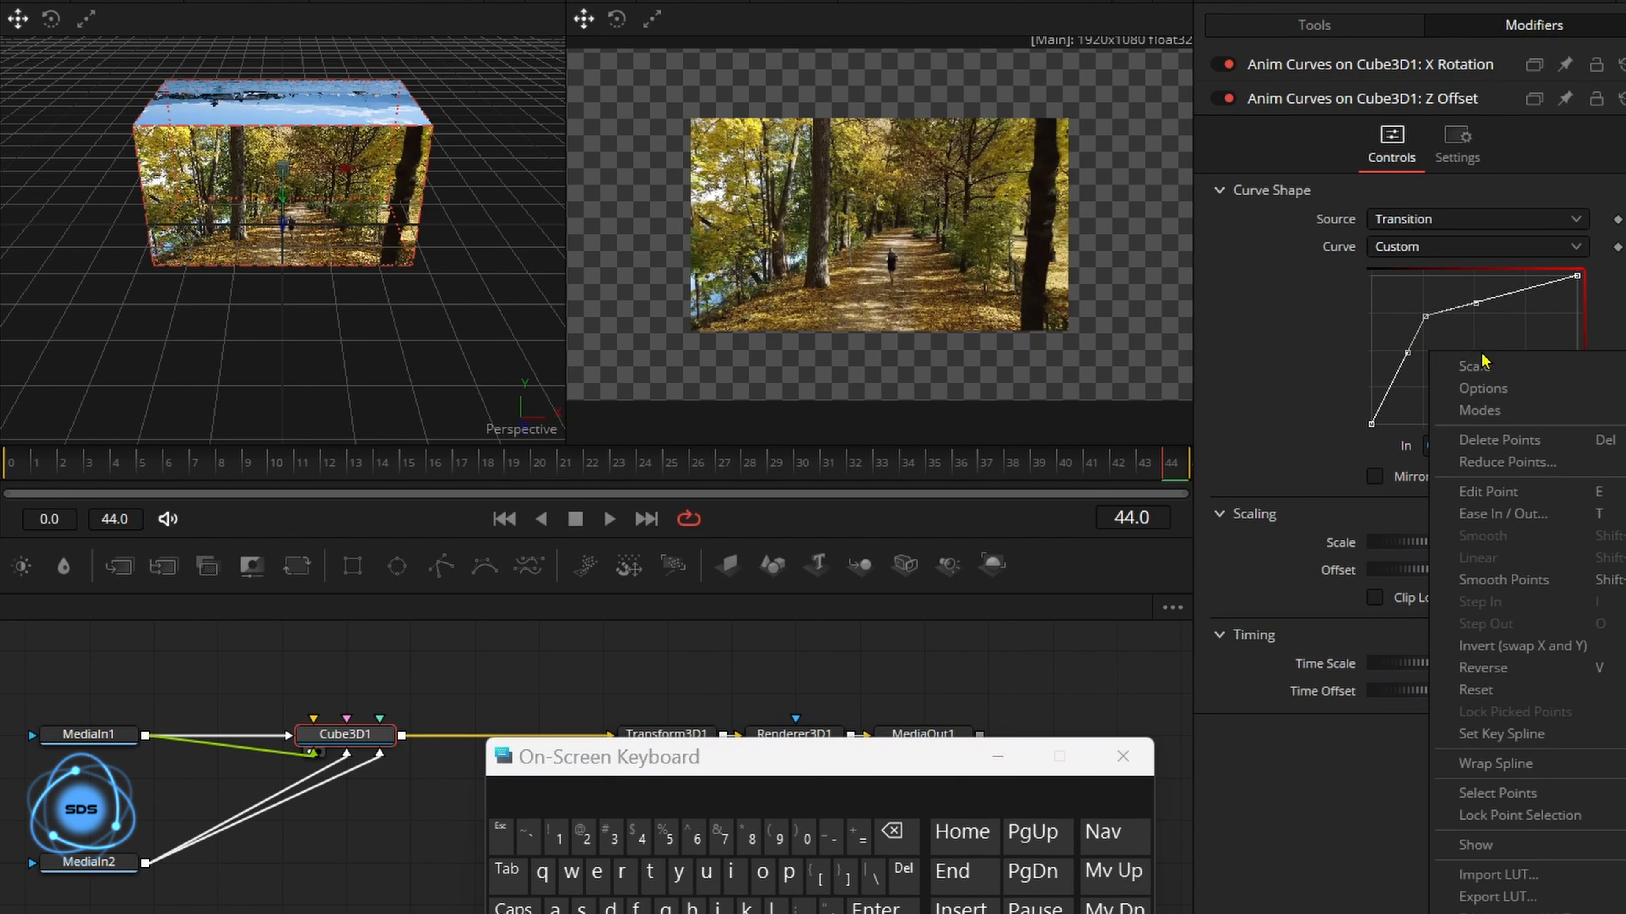
pyautogui.click(1484, 693)
# Shape the custom Z Offset curve to peak about a quarter of the way along and lower its end point to about 0.04.
pyautogui.moveTo(1425, 386); pyautogui.dragTo(1425, 282)
pyautogui.click(1578, 278)
pyautogui.moveTo(1579, 282); pyautogui.dragTo(1578, 421)
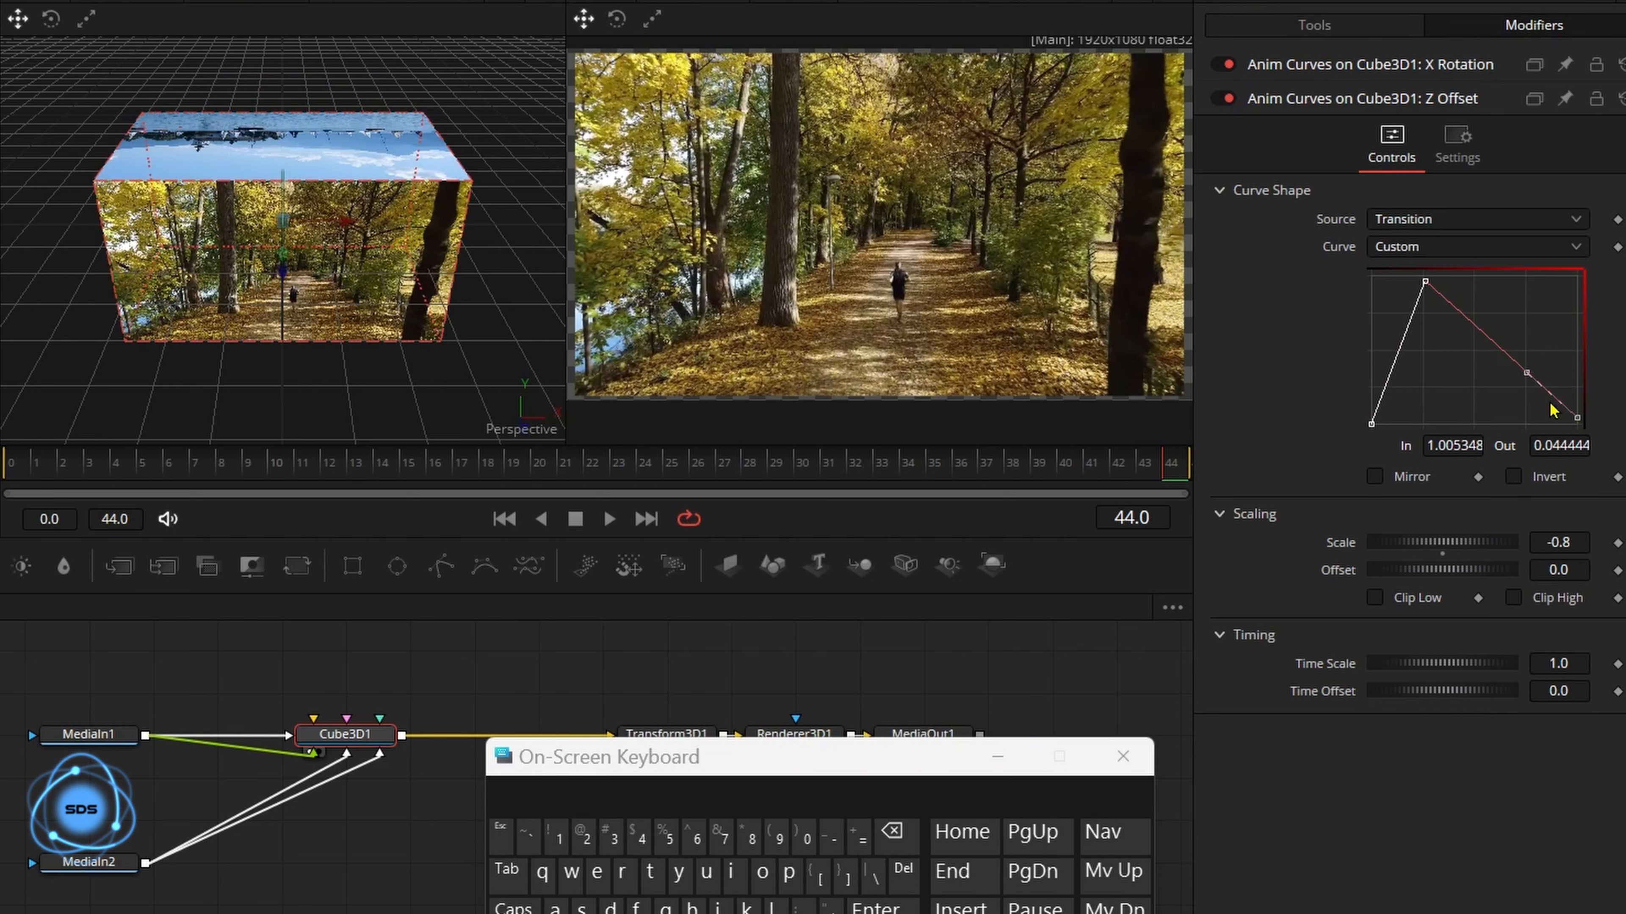
# Raise the custom Z Offset curve into a plateau and set its first upper point to In 0.25, Out 1.
pyautogui.moveTo(1519, 370); pyautogui.dragTo(1358, 258)
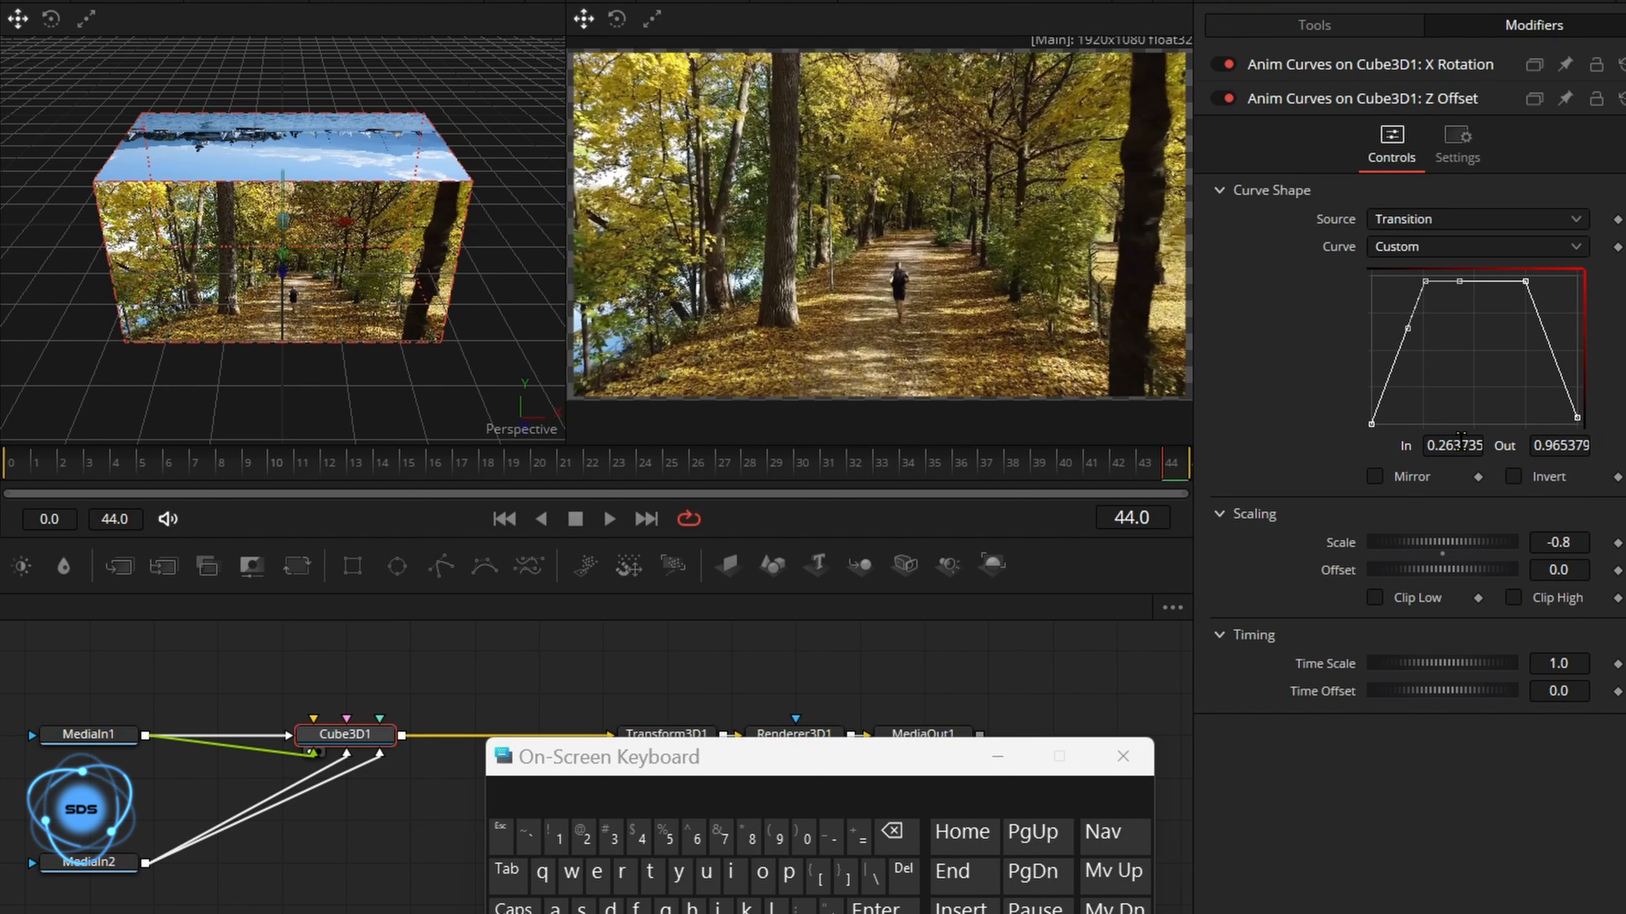
pyautogui.click(1461, 442)
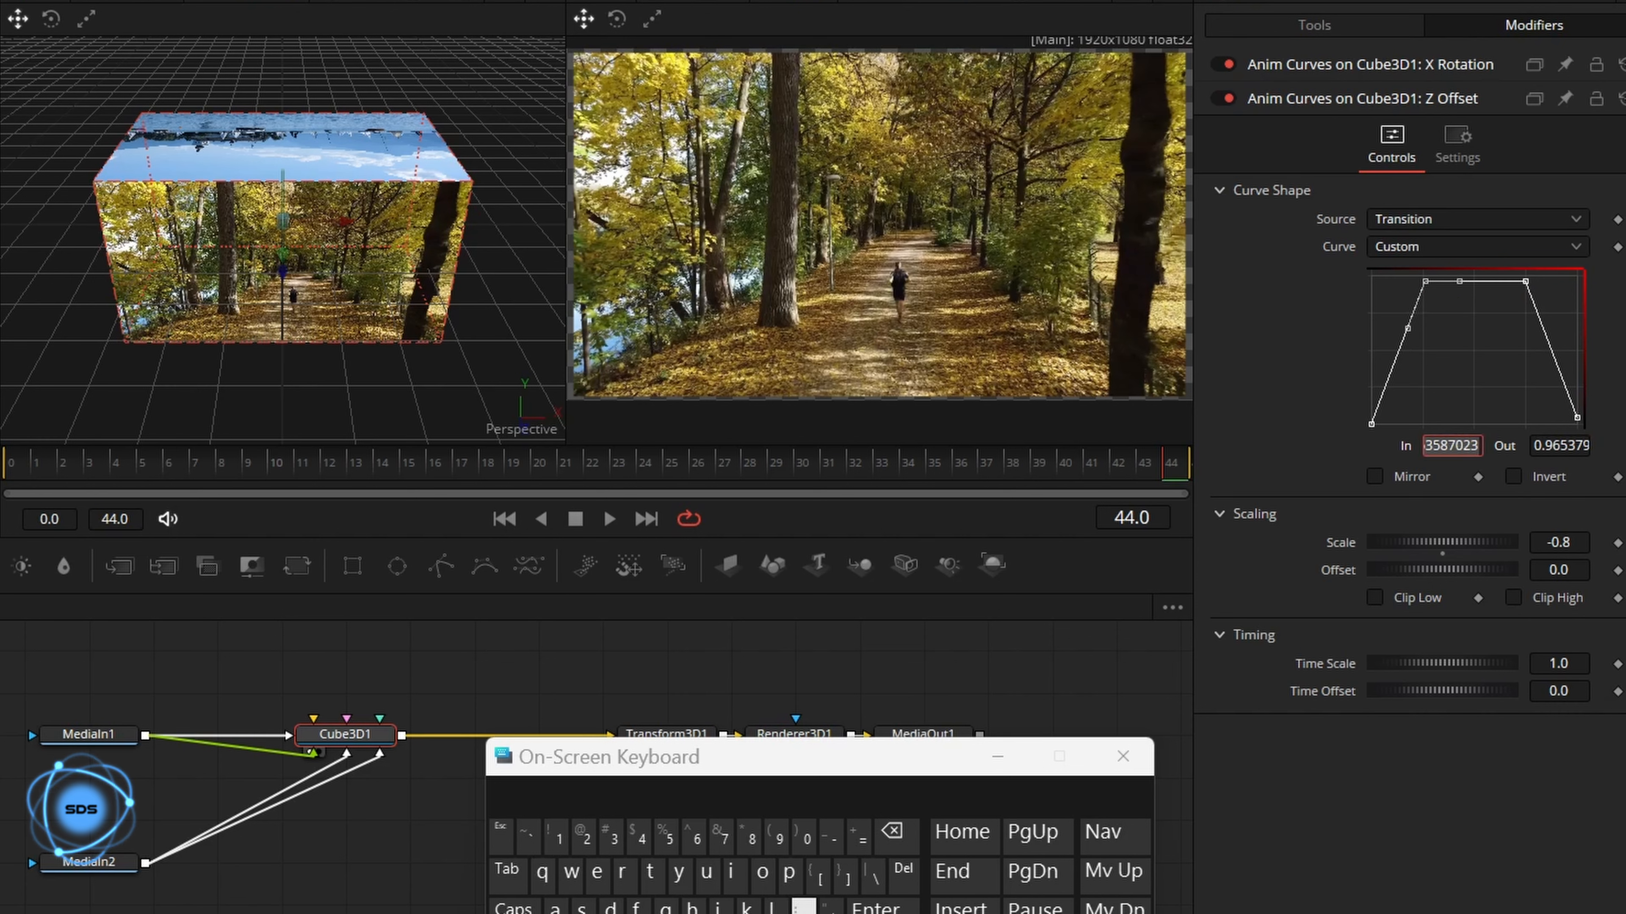
pyautogui.write('.25')
pyautogui.press('Return')
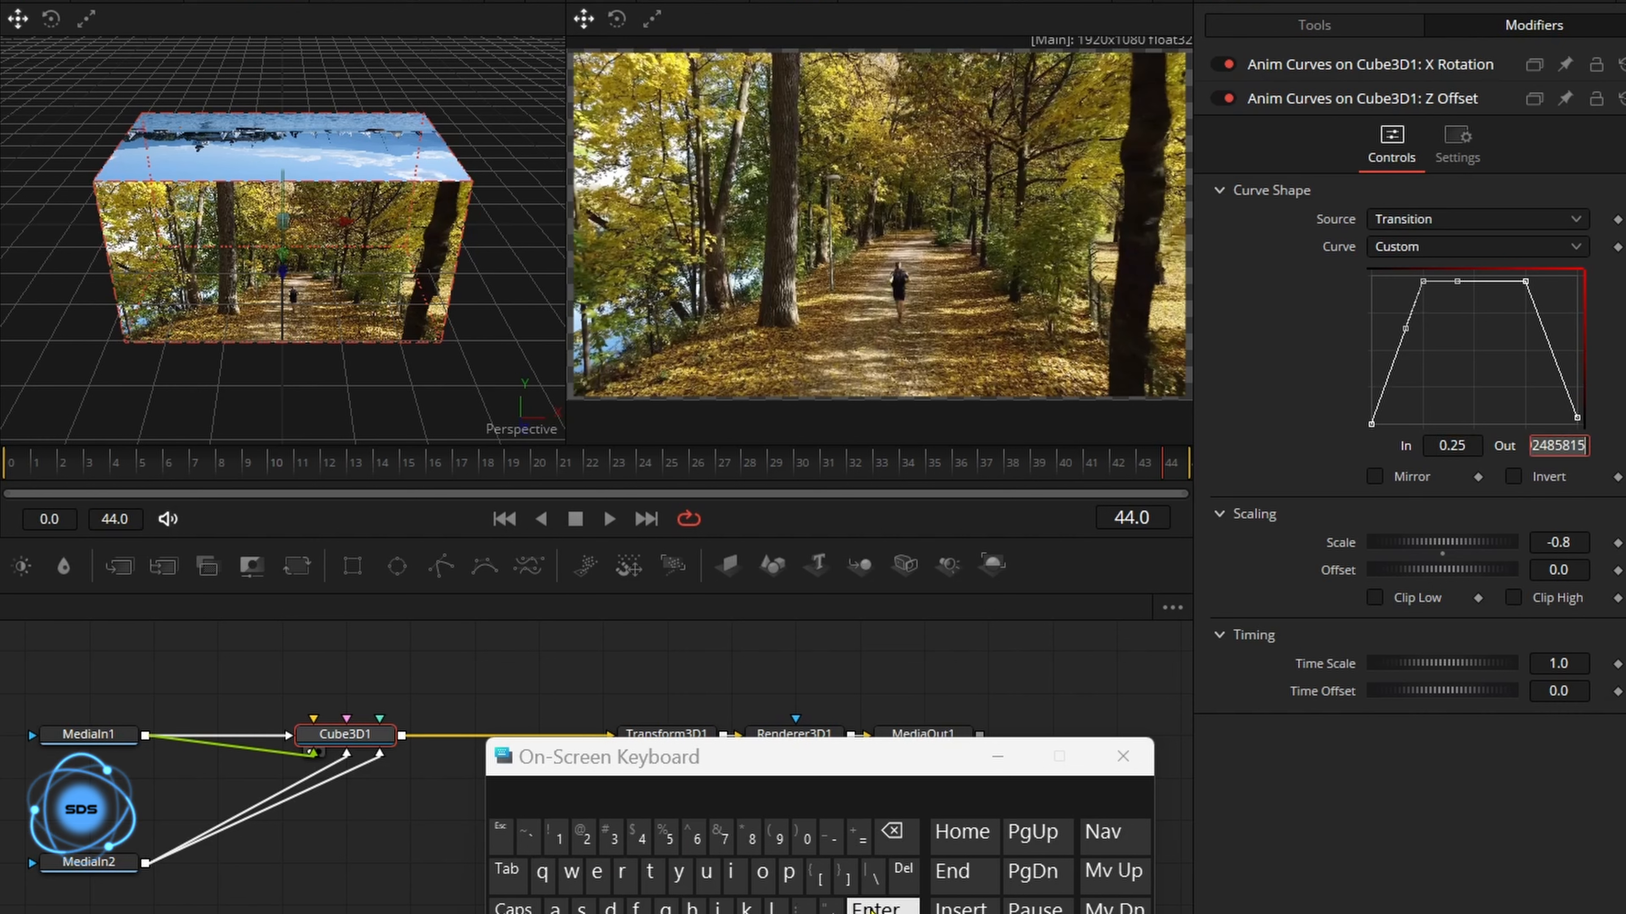
pyautogui.write('1')
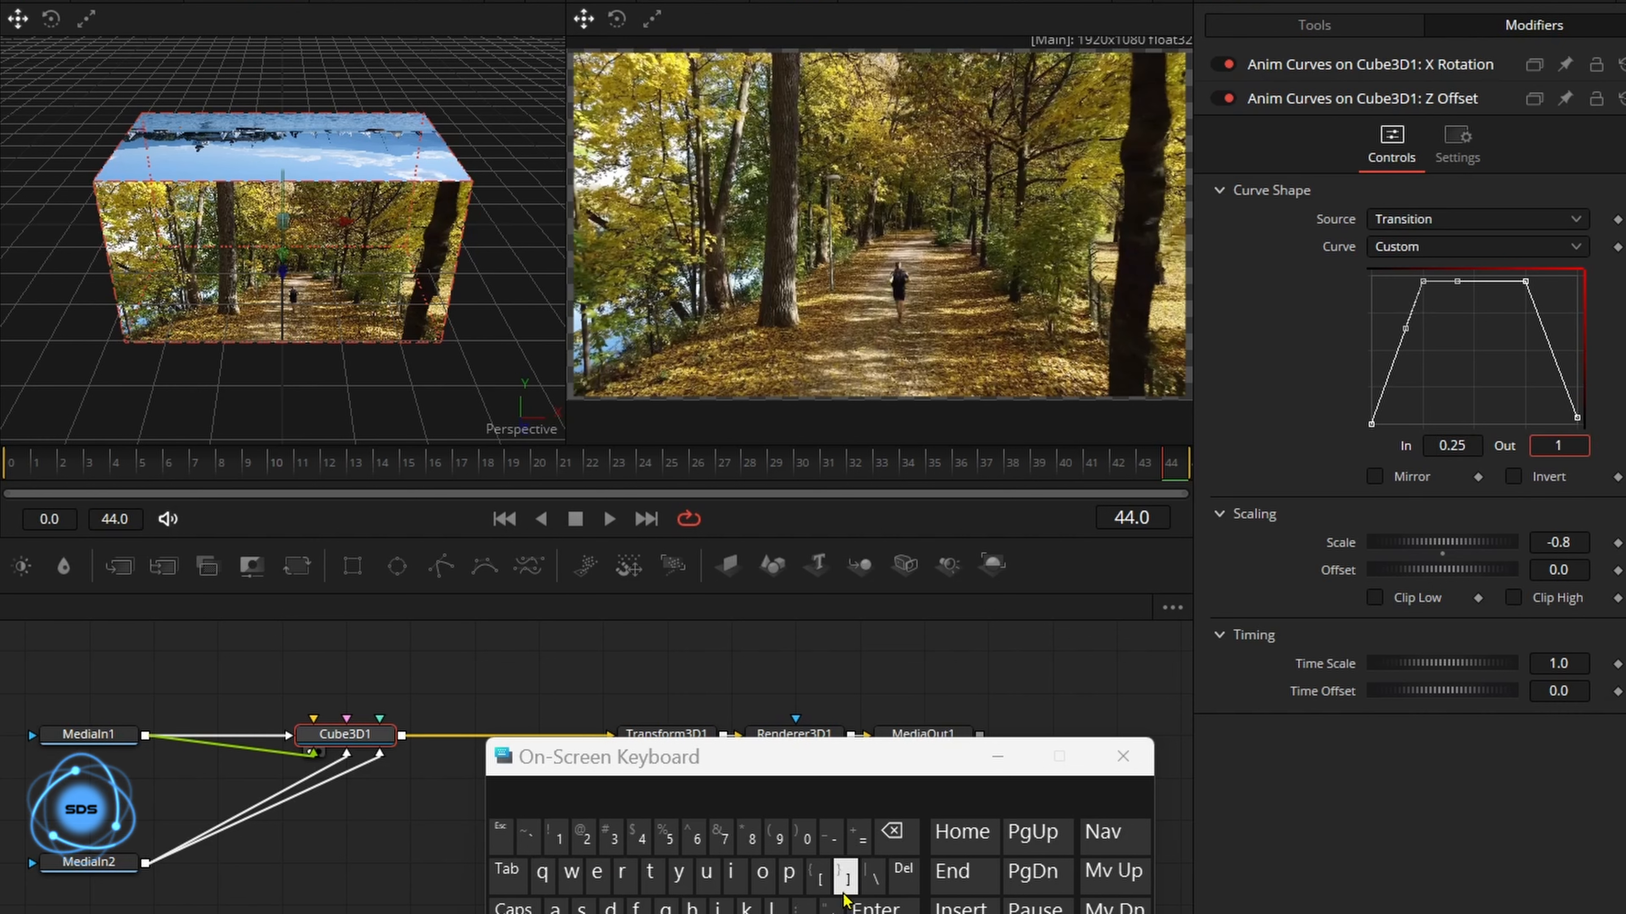
pyautogui.press('Return')
# Set the second upper point of the Z Offset curve to In 0.75, Out 1.
pyautogui.click(1525, 280)
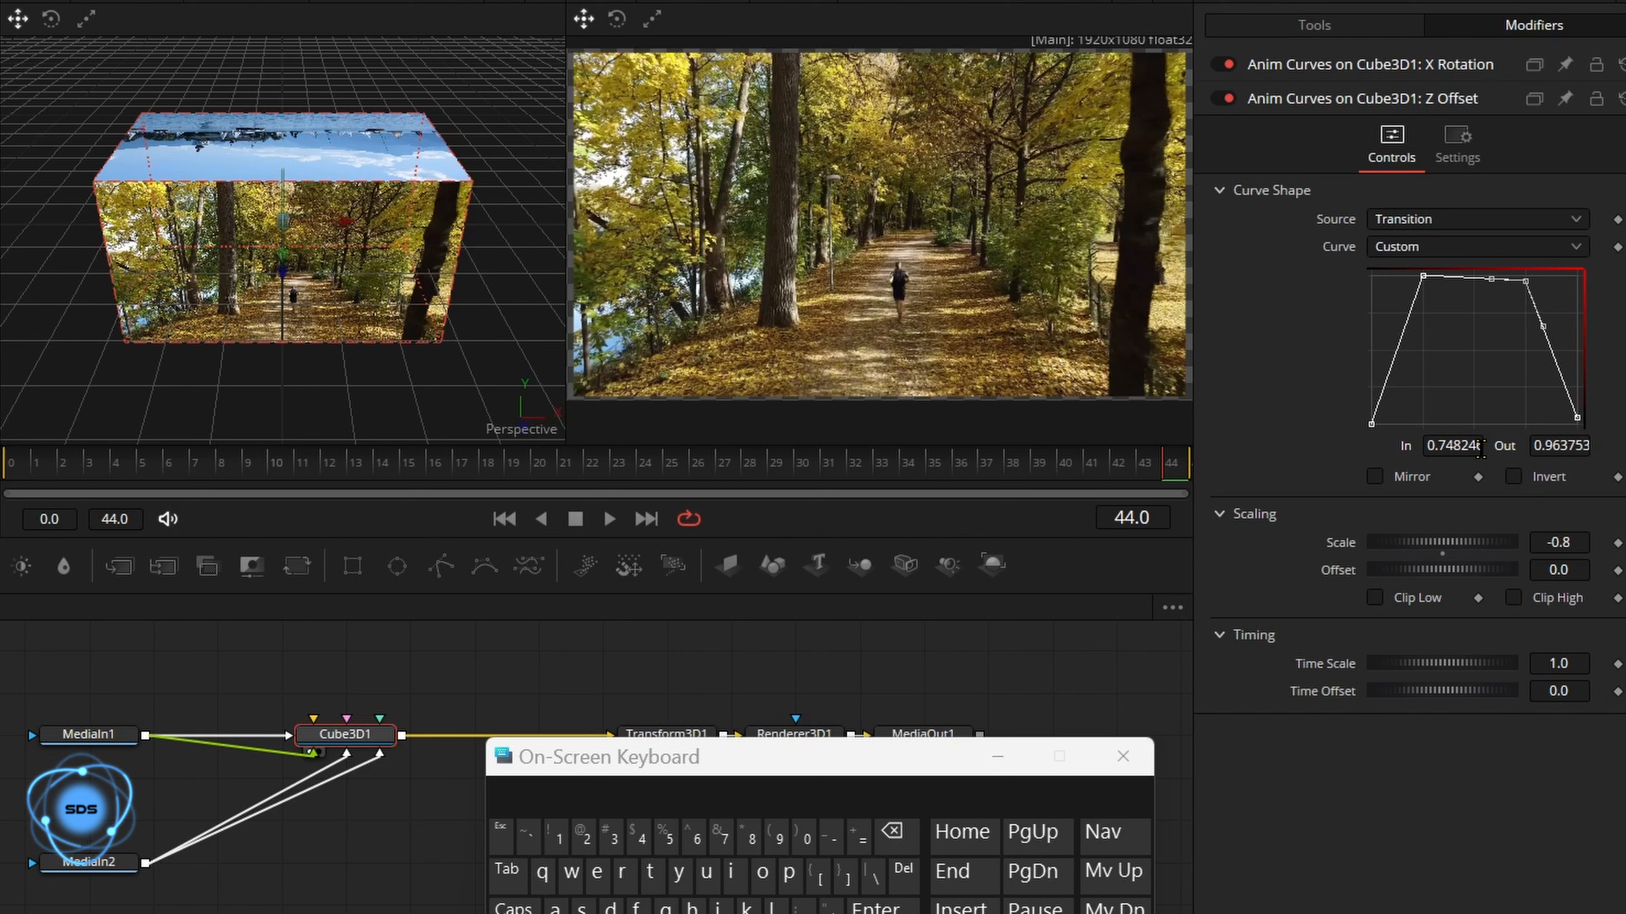
pyautogui.click(1475, 445)
pyautogui.write('.')
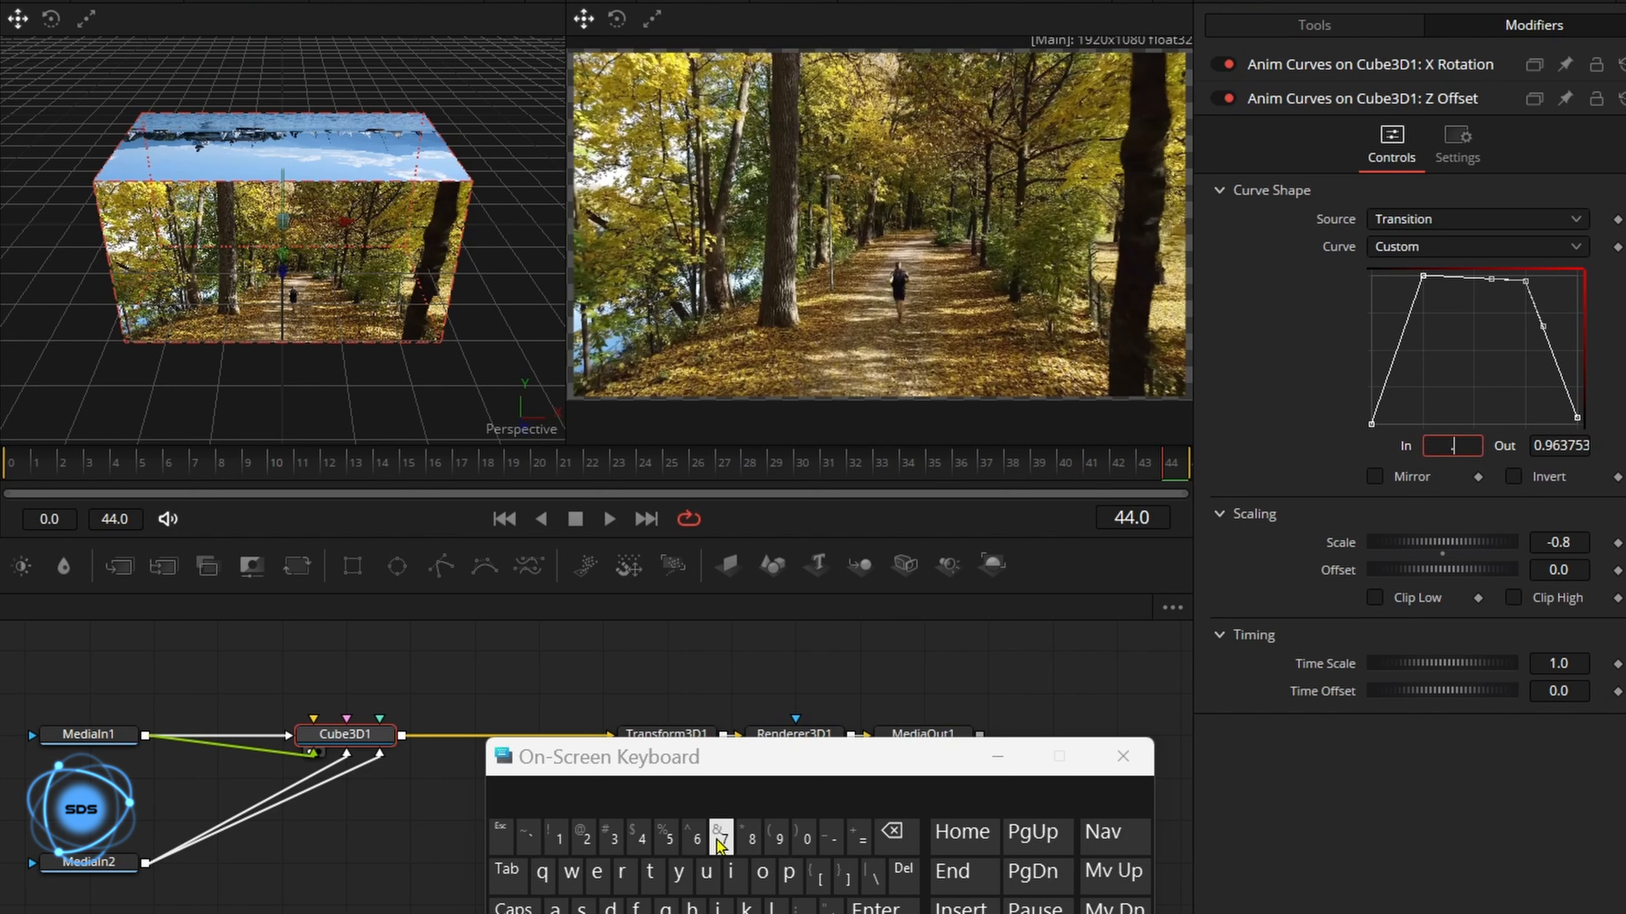
pyautogui.write('75')
pyautogui.press('Return')
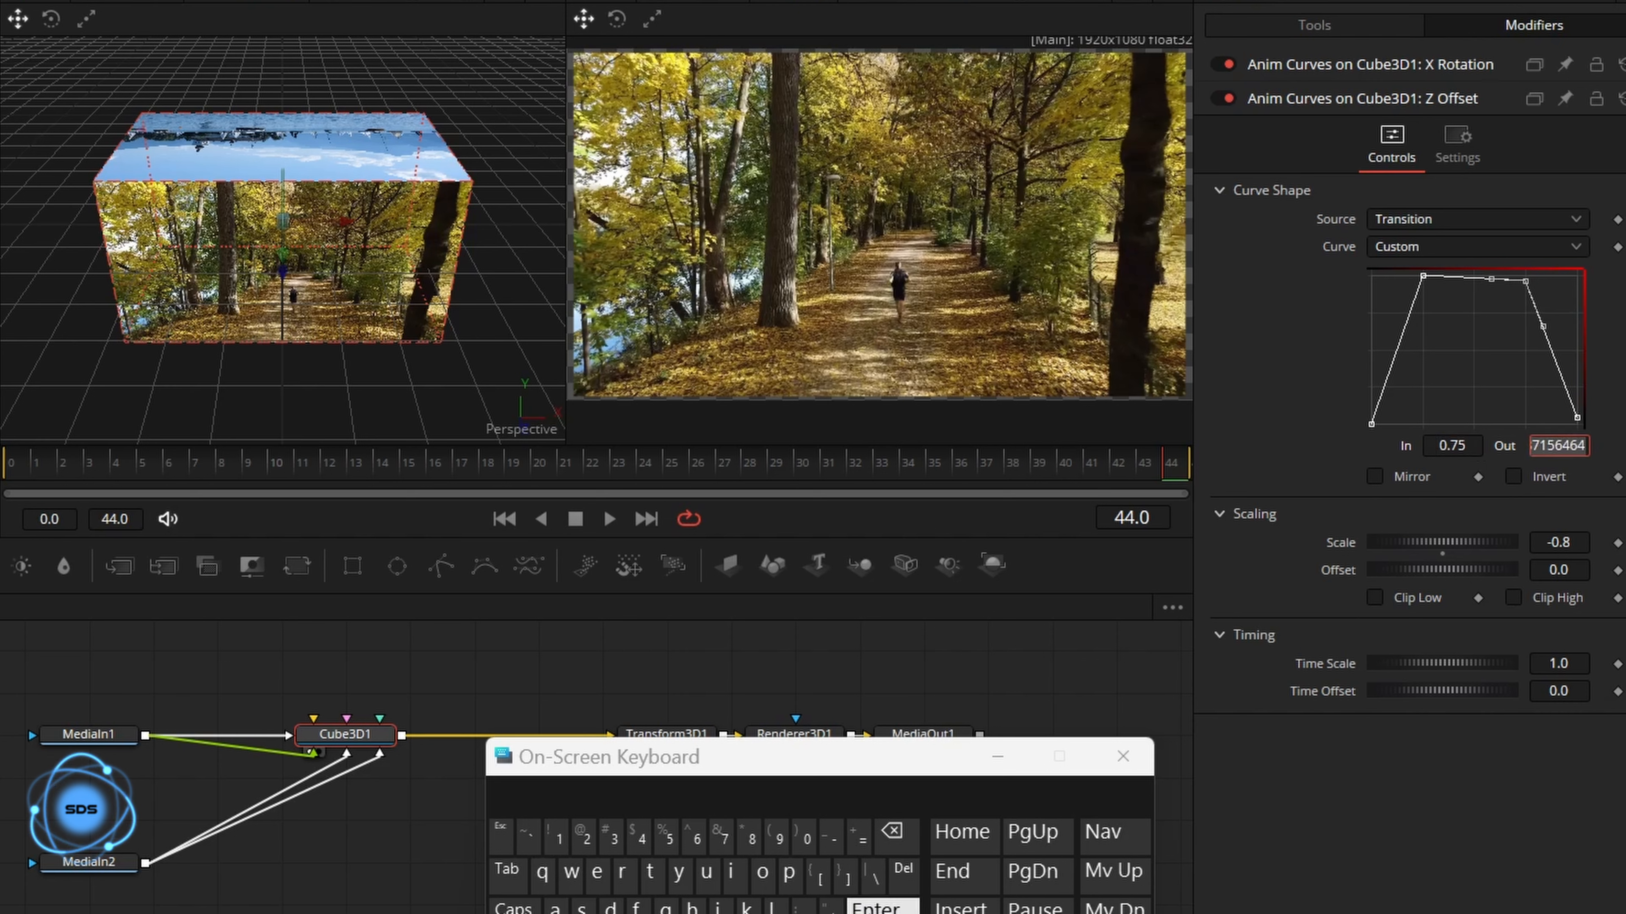
pyautogui.write('1')
pyautogui.press('Return')
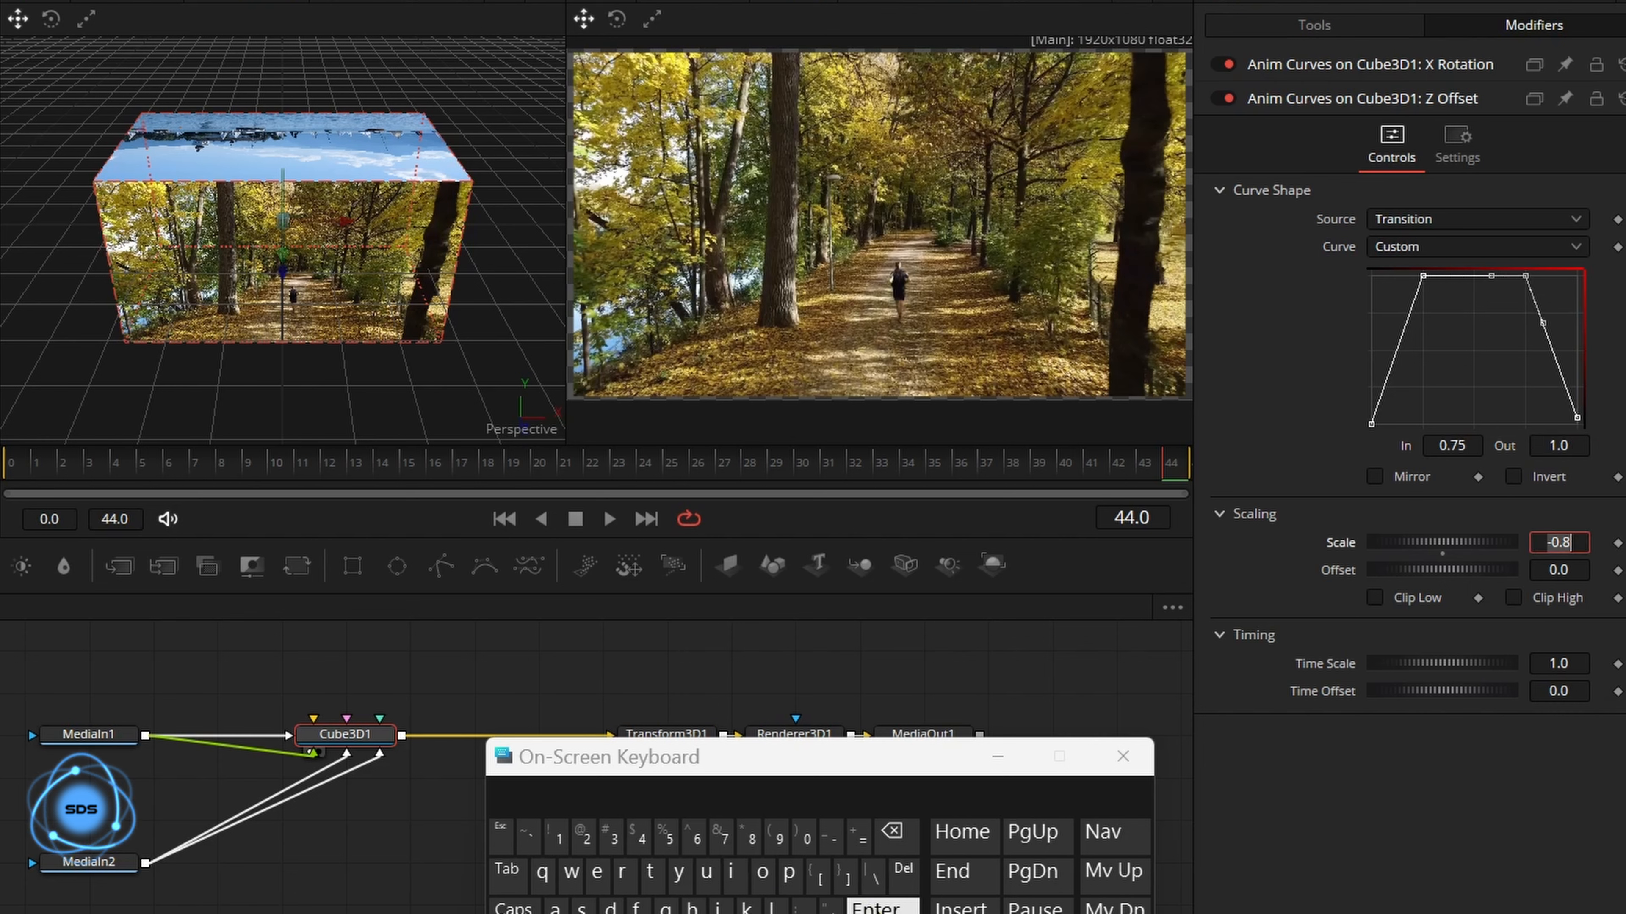
# Set the Z Offset modifier's Offset to 0.03 and scrub the timeline to preview the cube's pull-back and return.
pyautogui.click(1241, 449)
pyautogui.moveTo(1144, 462); pyautogui.dragTo(1250, 477)
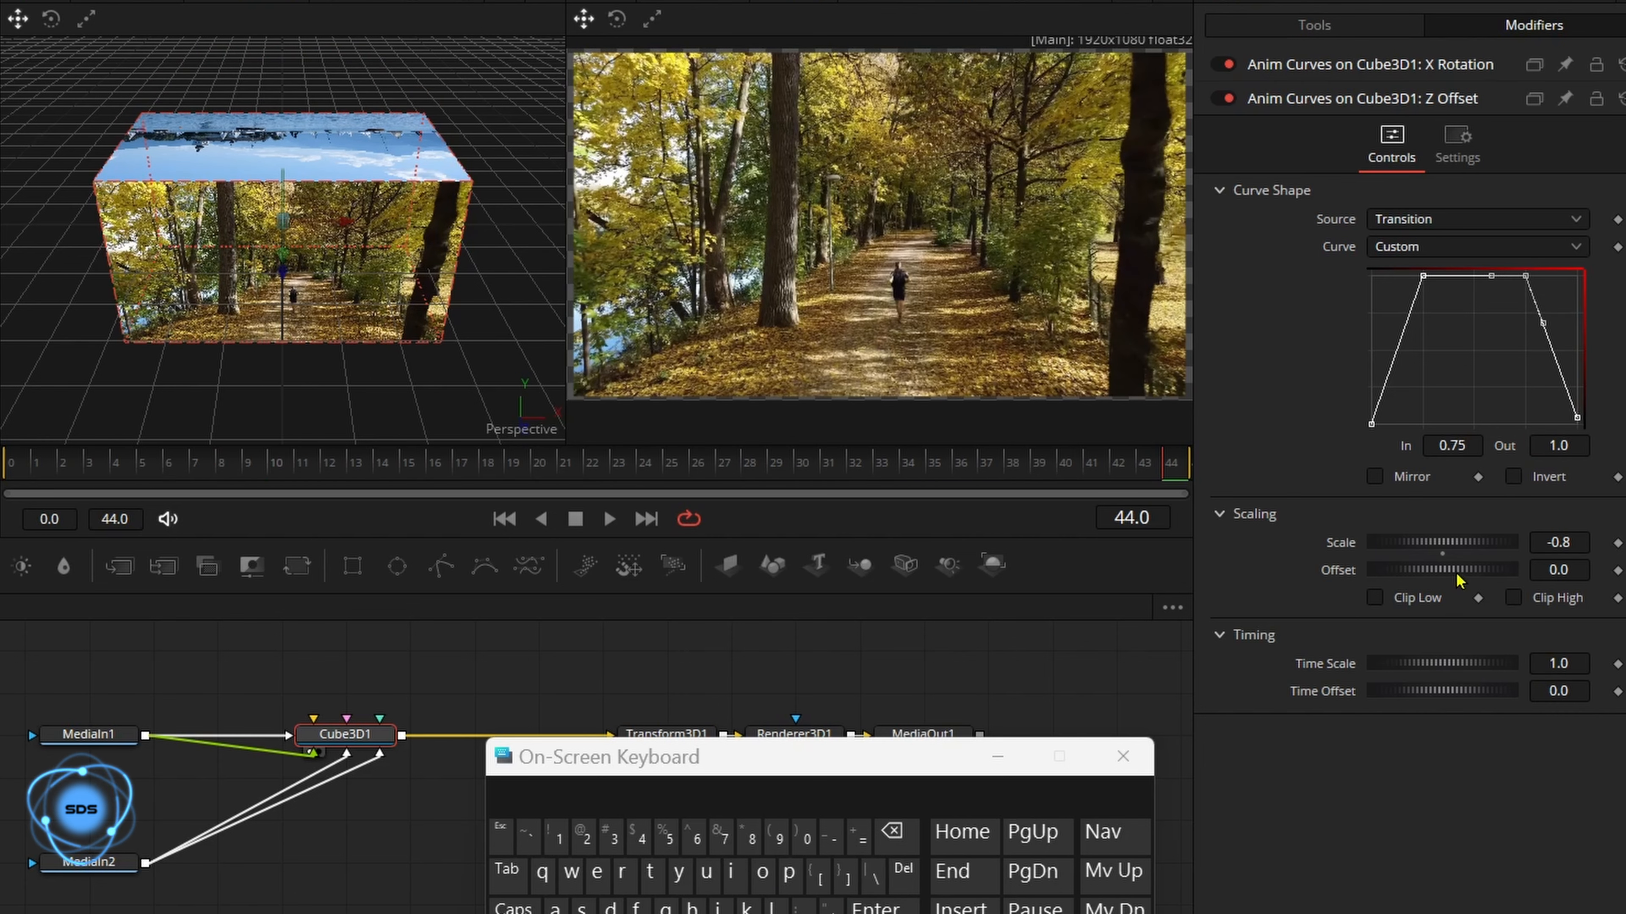
pyautogui.click(1558, 569)
pyautogui.write('3')
pyautogui.click(857, 900)
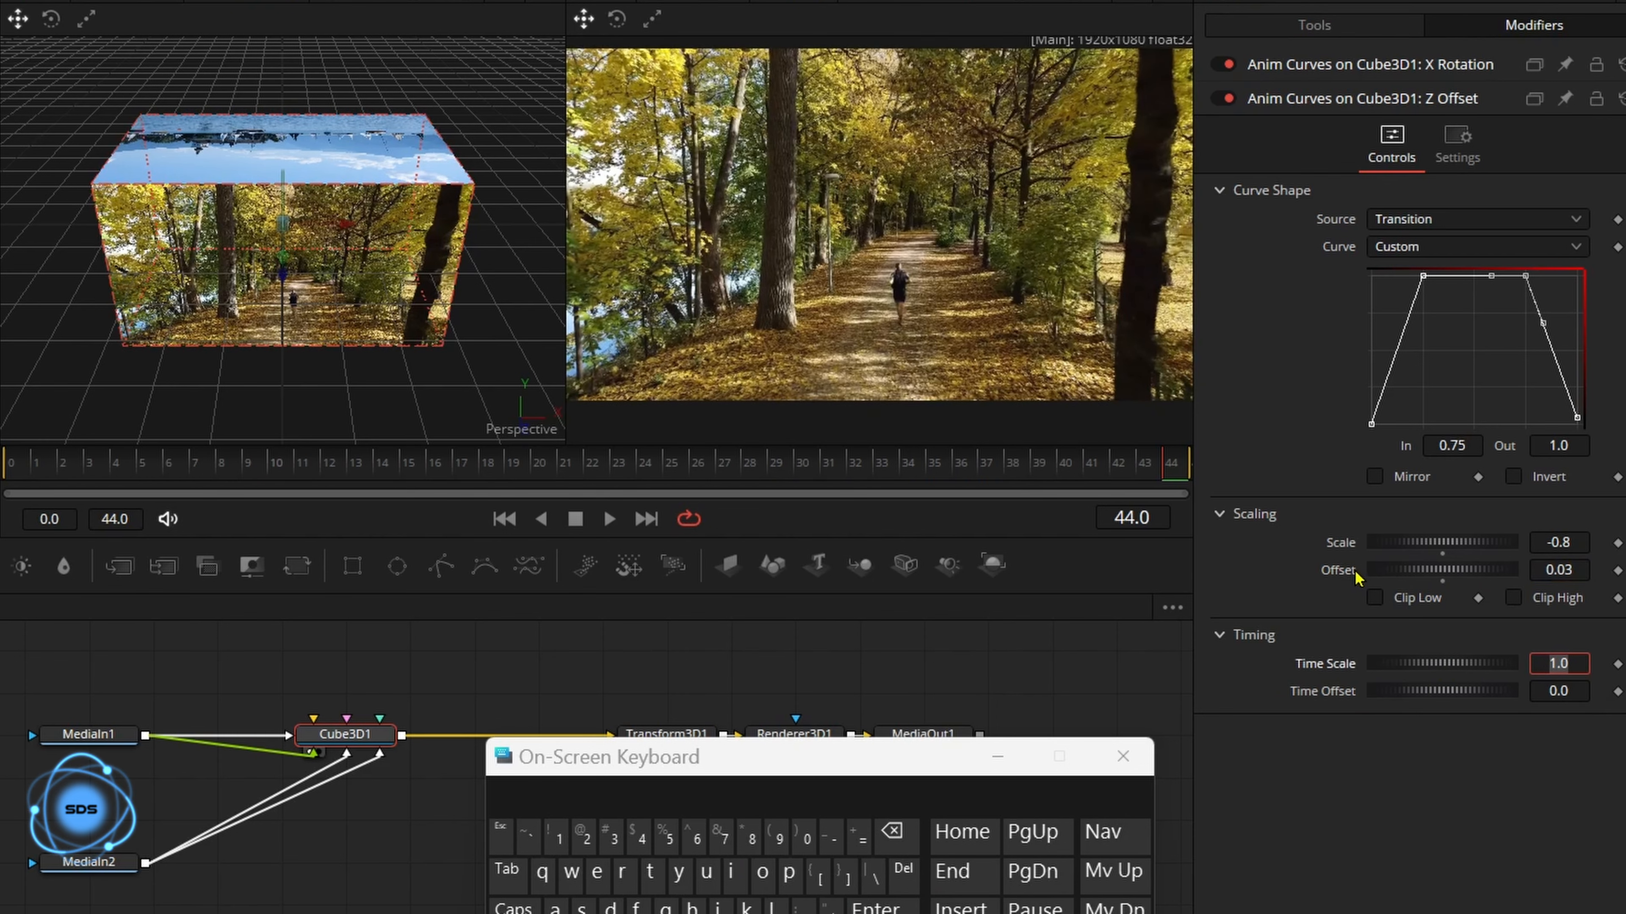
pyautogui.moveTo(1168, 467)
pyautogui.mouseDown()
pyautogui.moveTo(70, 470)
pyautogui.moveTo(1188, 463)
pyautogui.mouseUp()
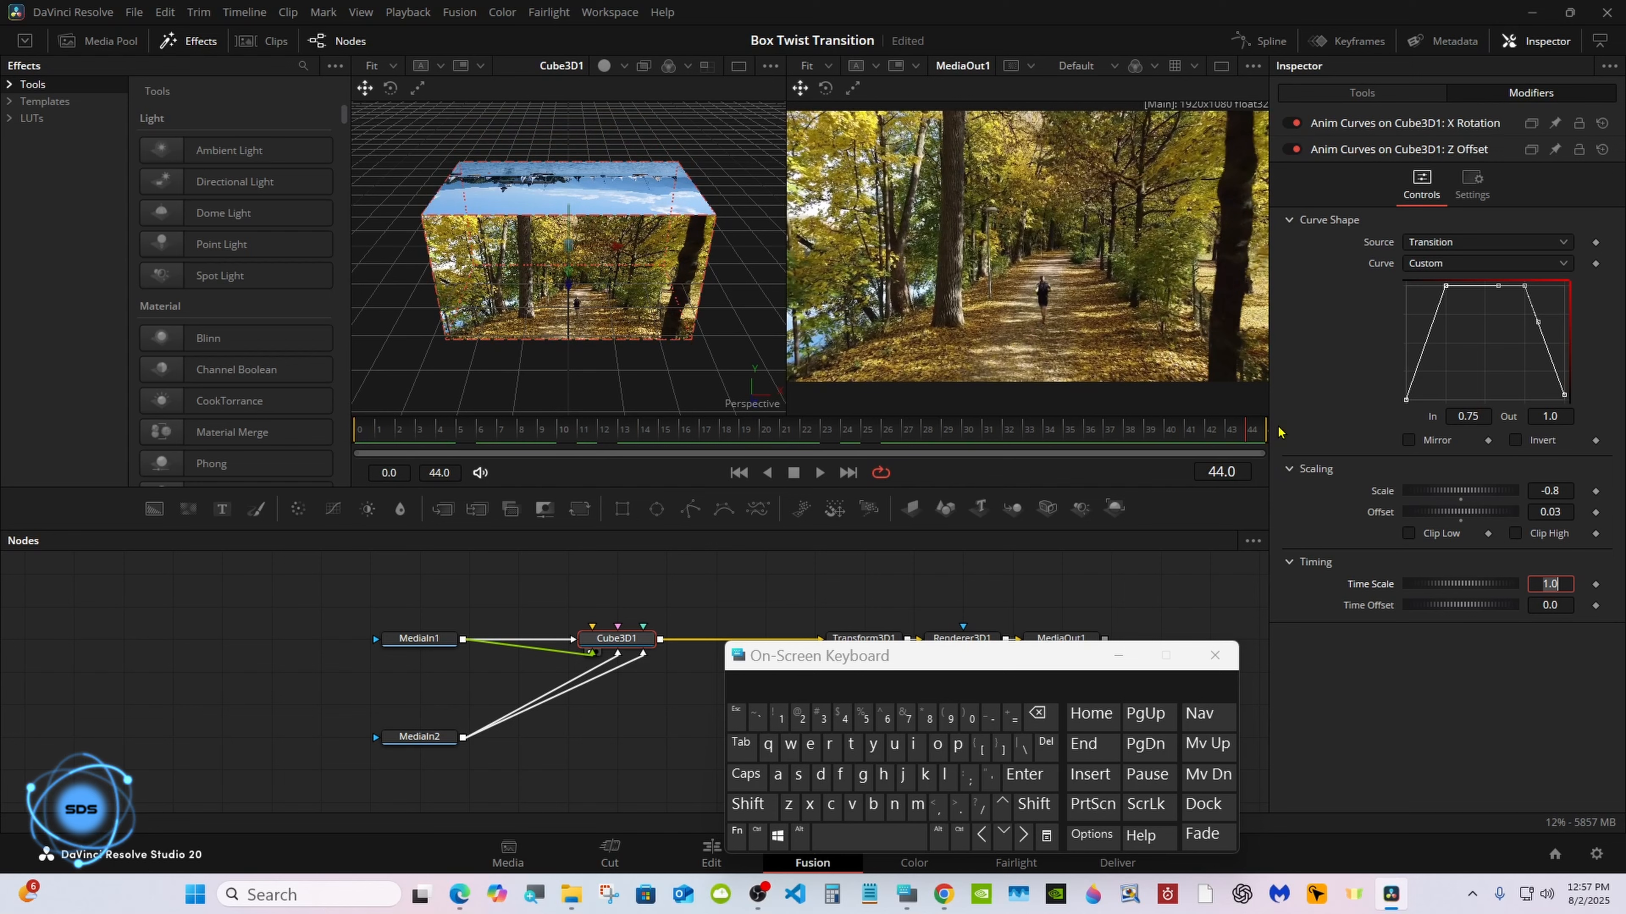
pyautogui.moveTo(894, 648); pyautogui.dragTo(1102, 616)
pyautogui.click(798, 433)
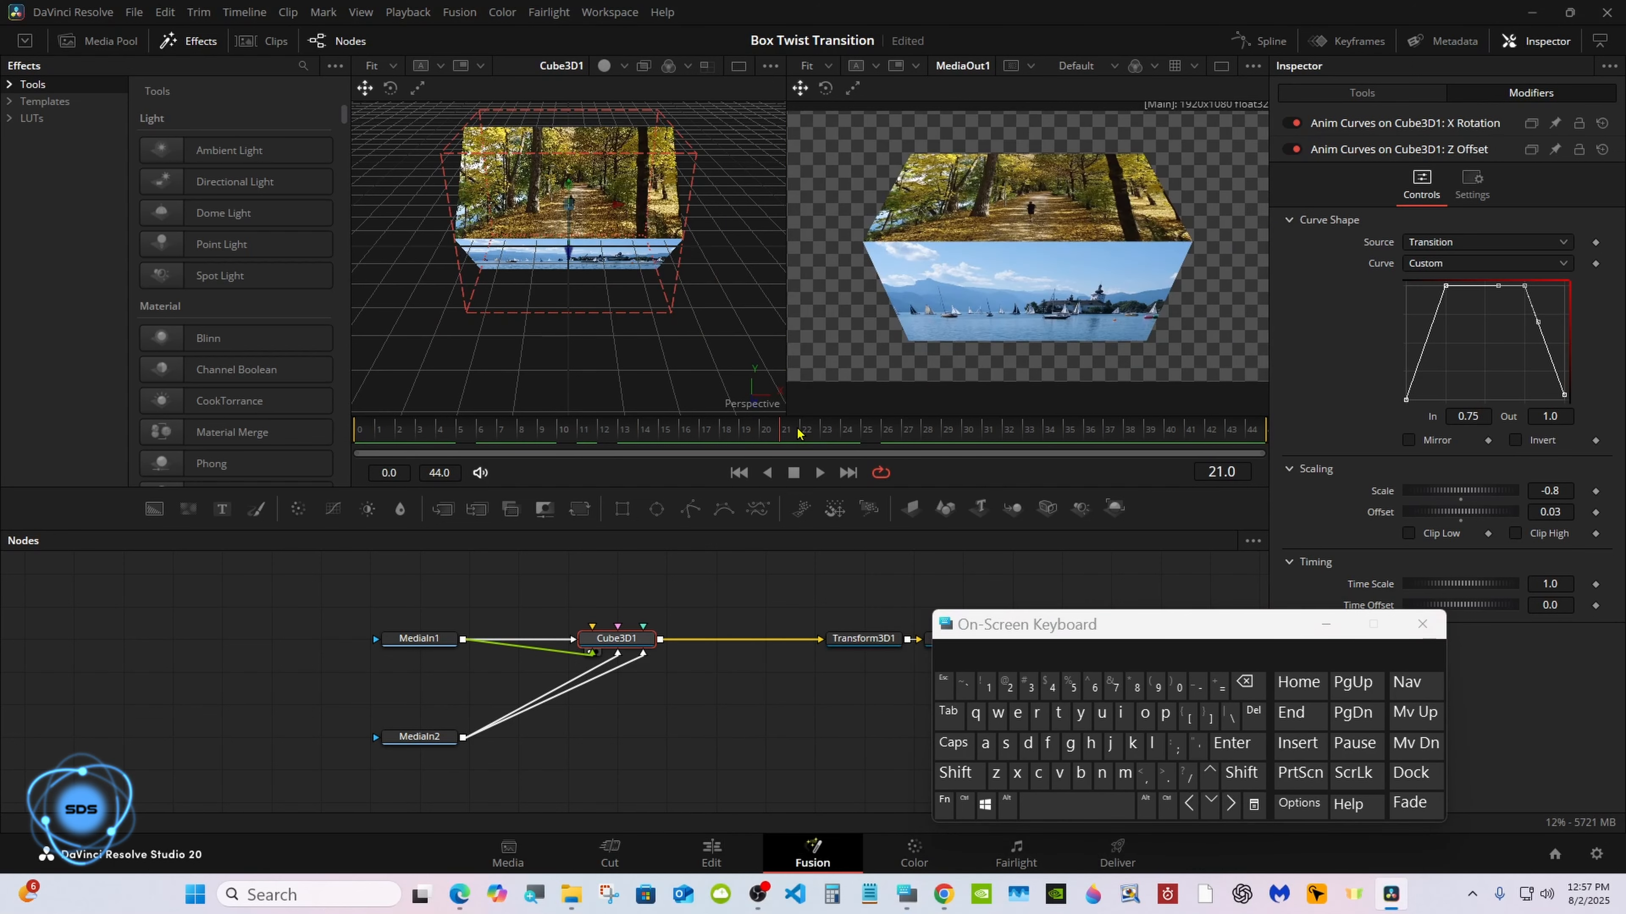
pyautogui.moveTo(798, 434); pyautogui.dragTo(988, 422)
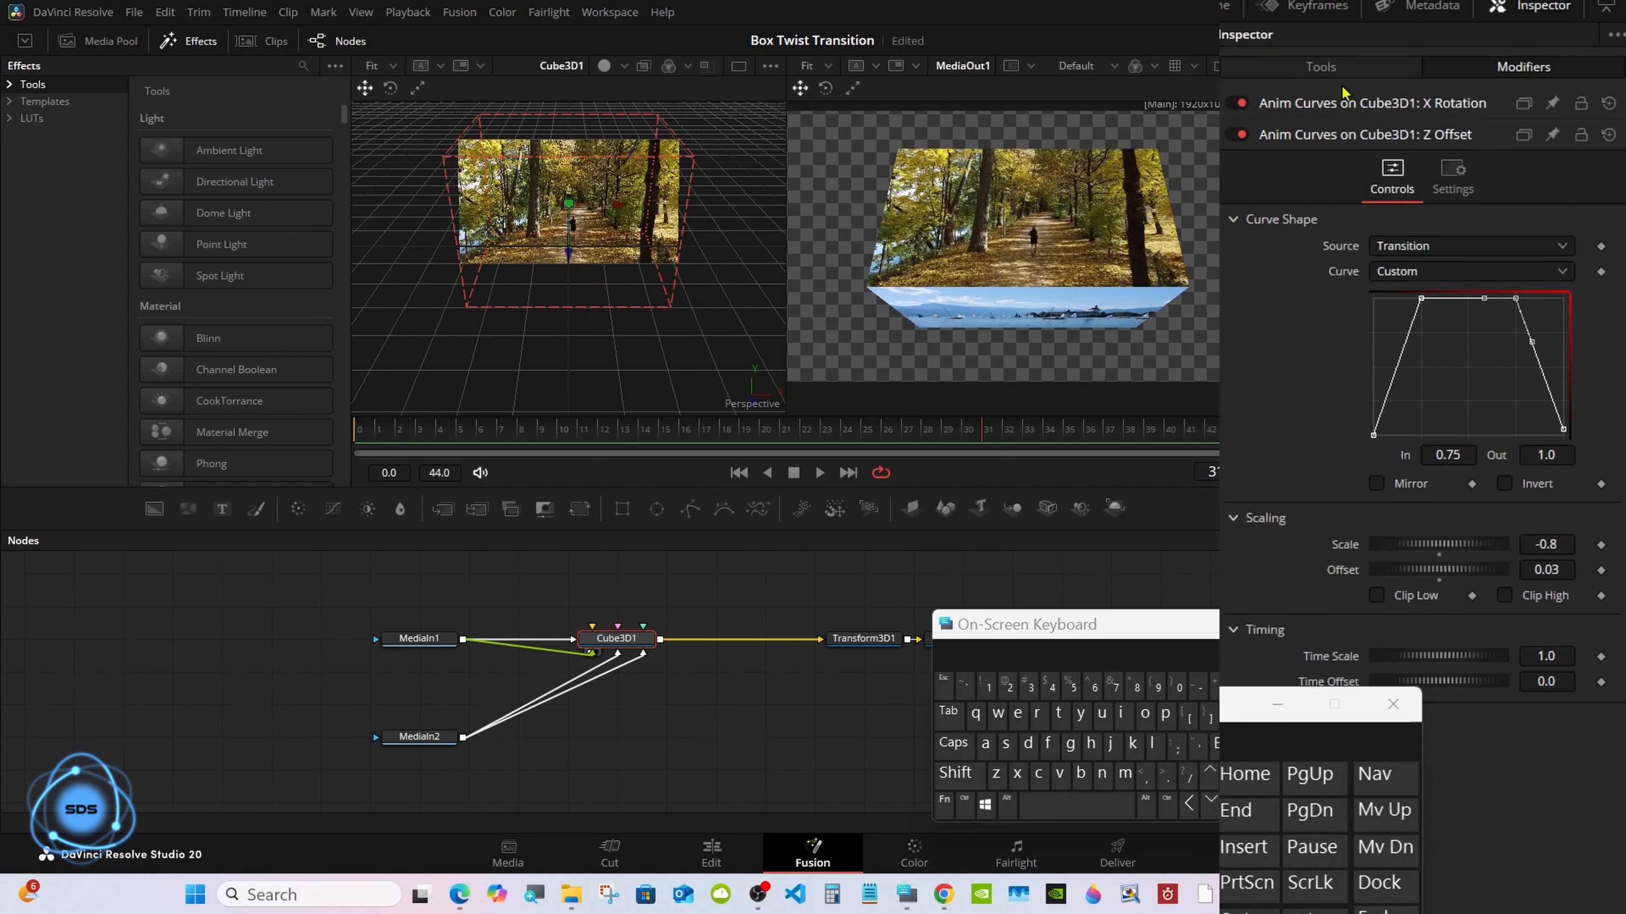
# Set the X Rotation modifier's Time Scale to 1.5 and scrub the timeline to preview the faster rotation.
pyautogui.click(1394, 124)
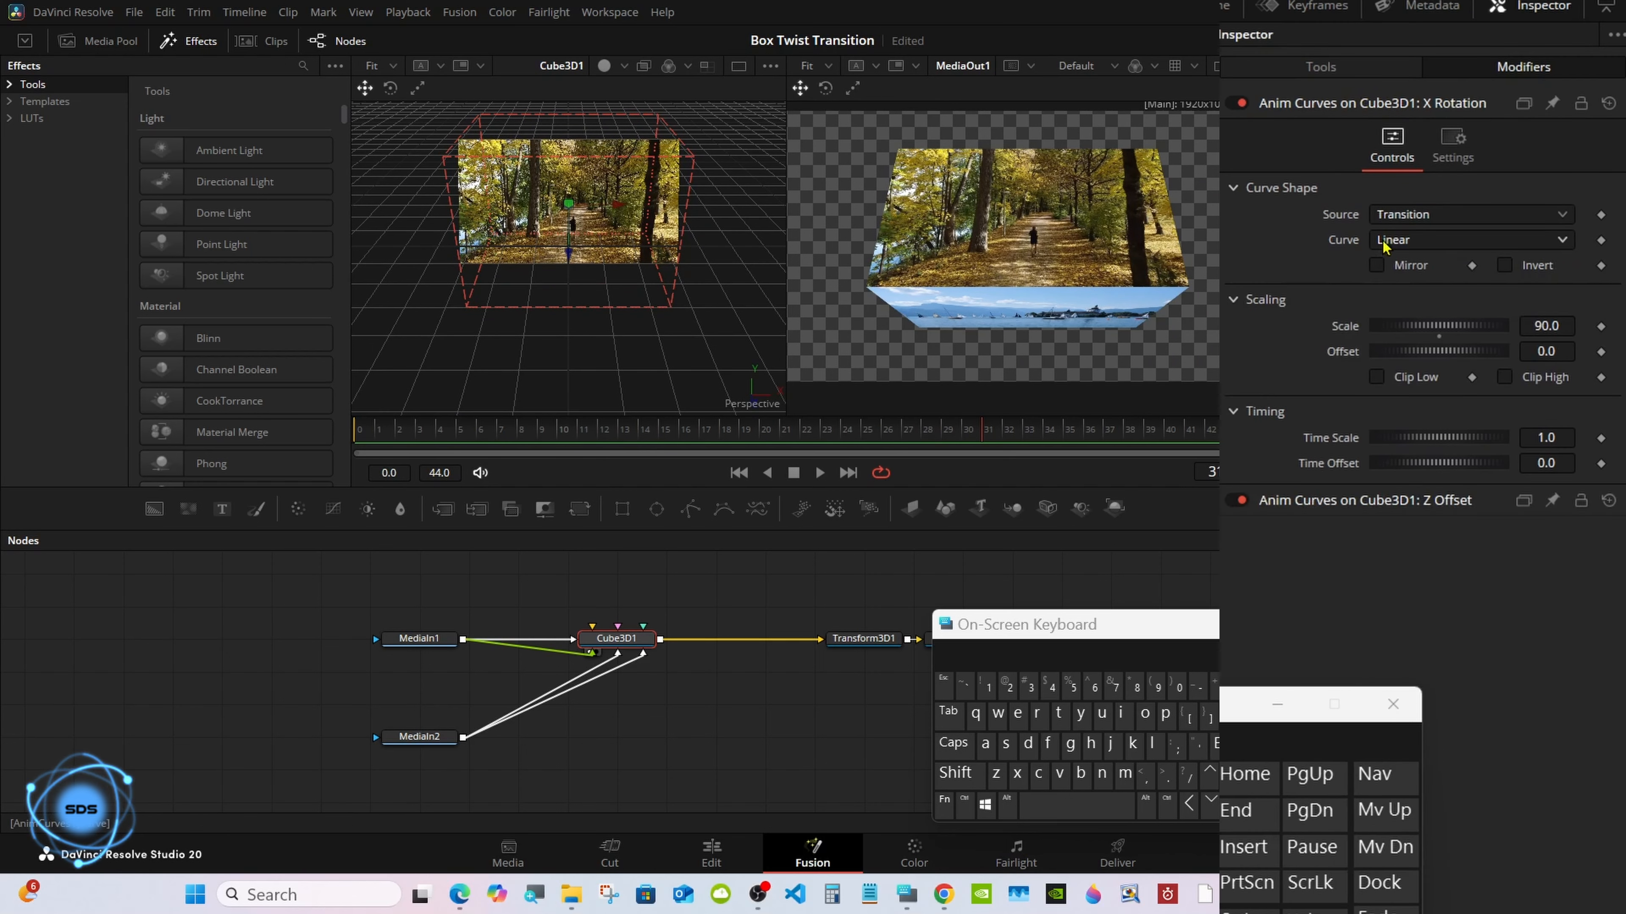
pyautogui.click(1556, 438)
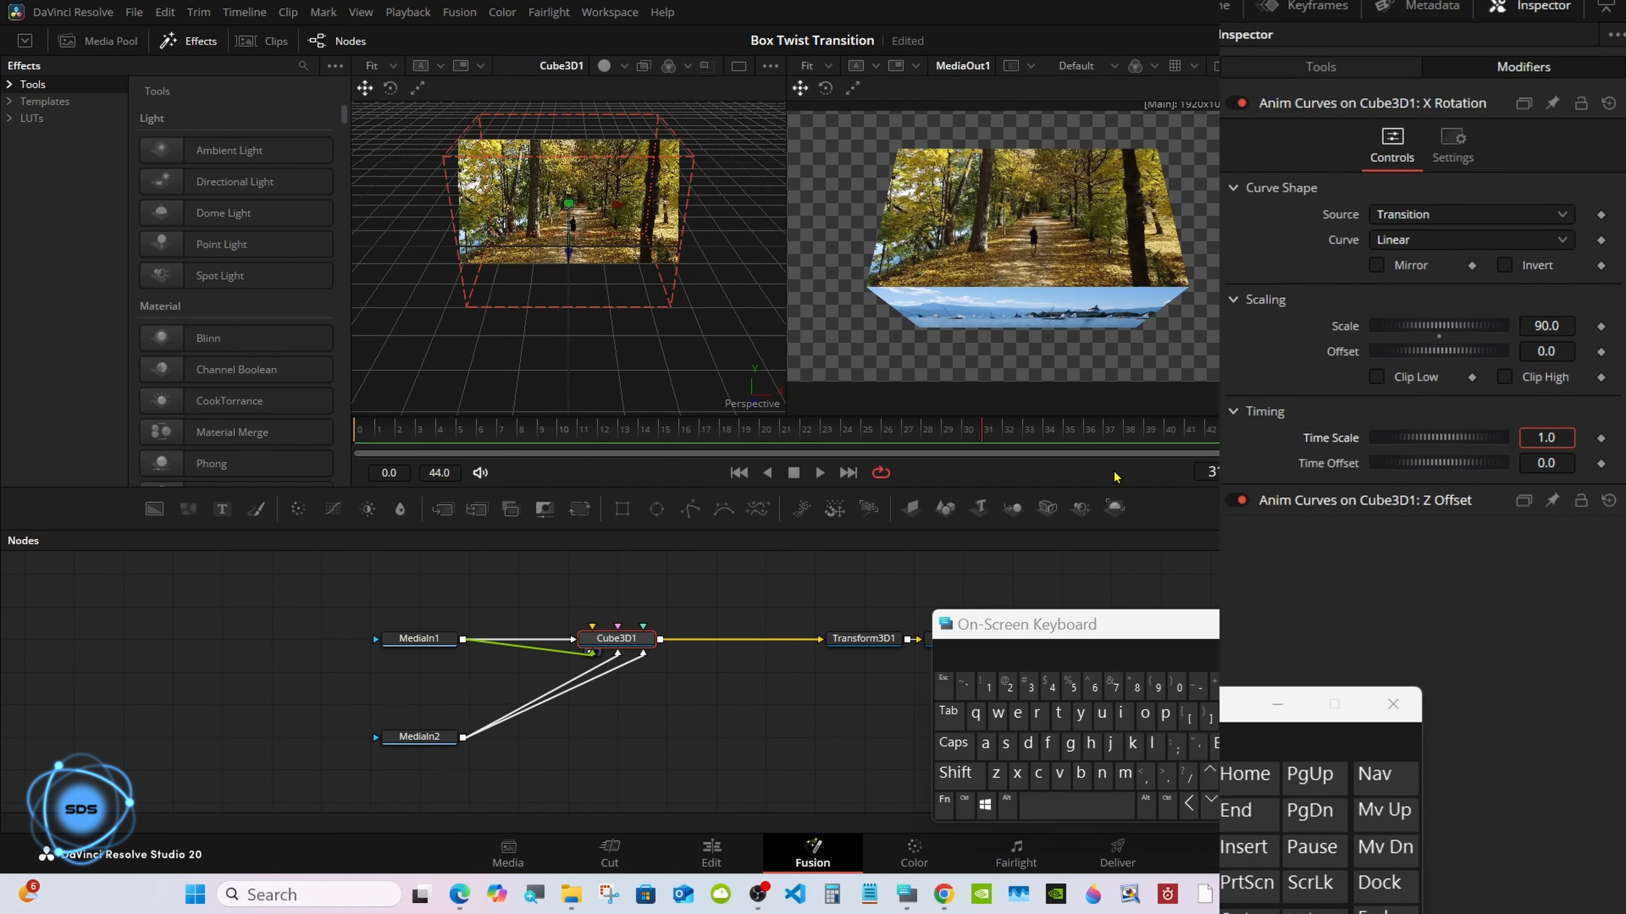
pyautogui.write('5')
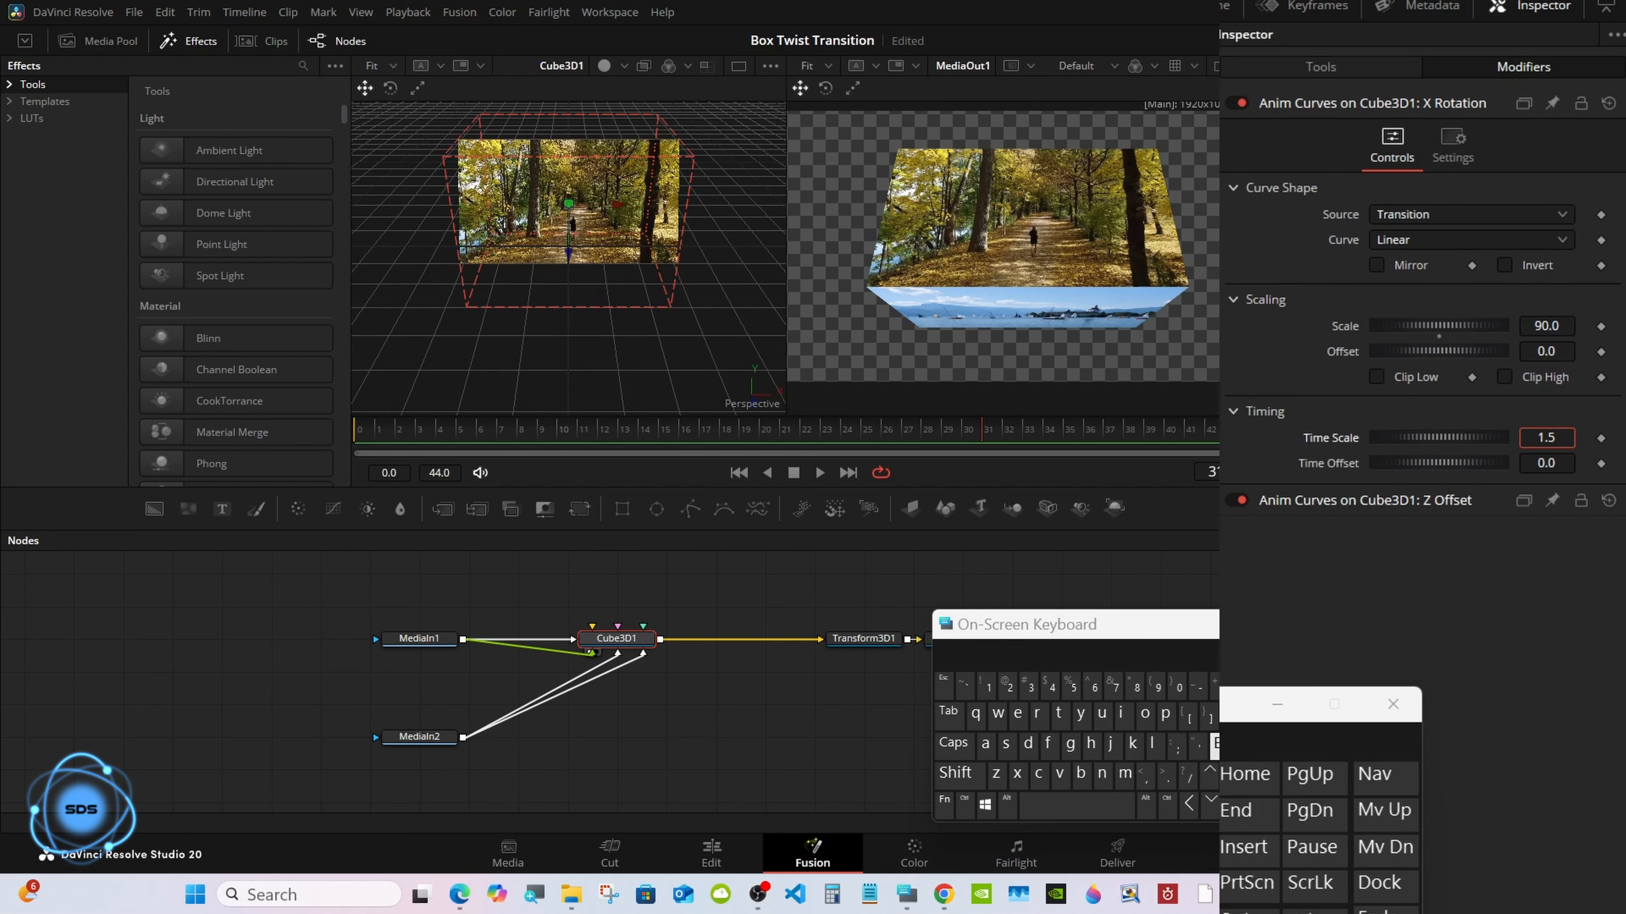
pyautogui.press('Return')
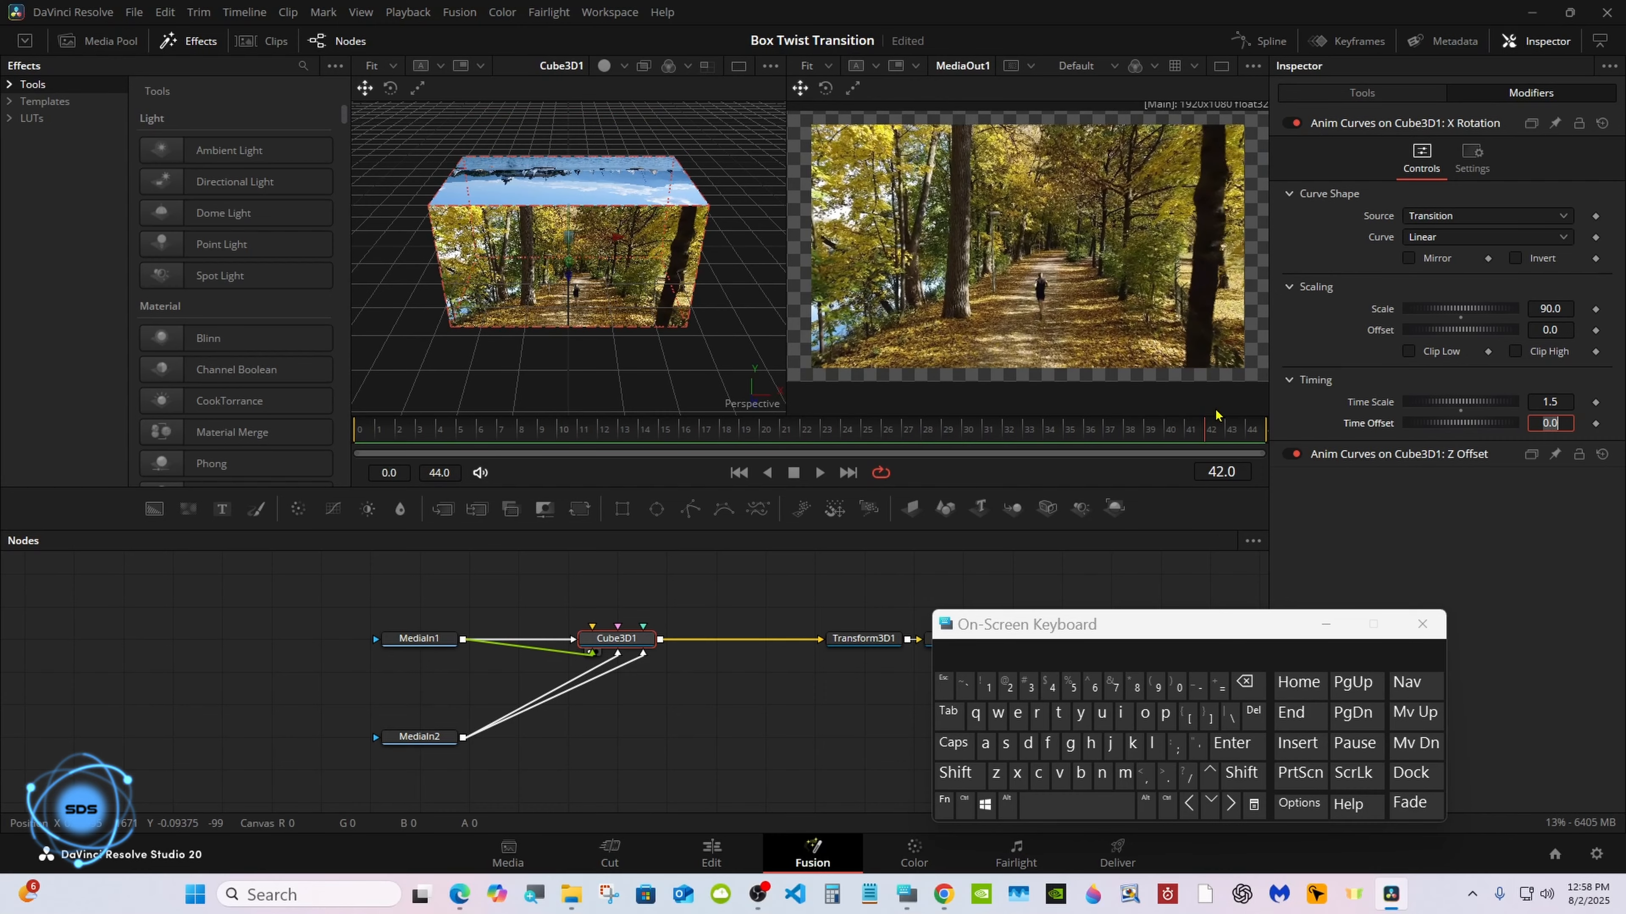
pyautogui.moveTo(517, 425); pyautogui.dragTo(540, 425)
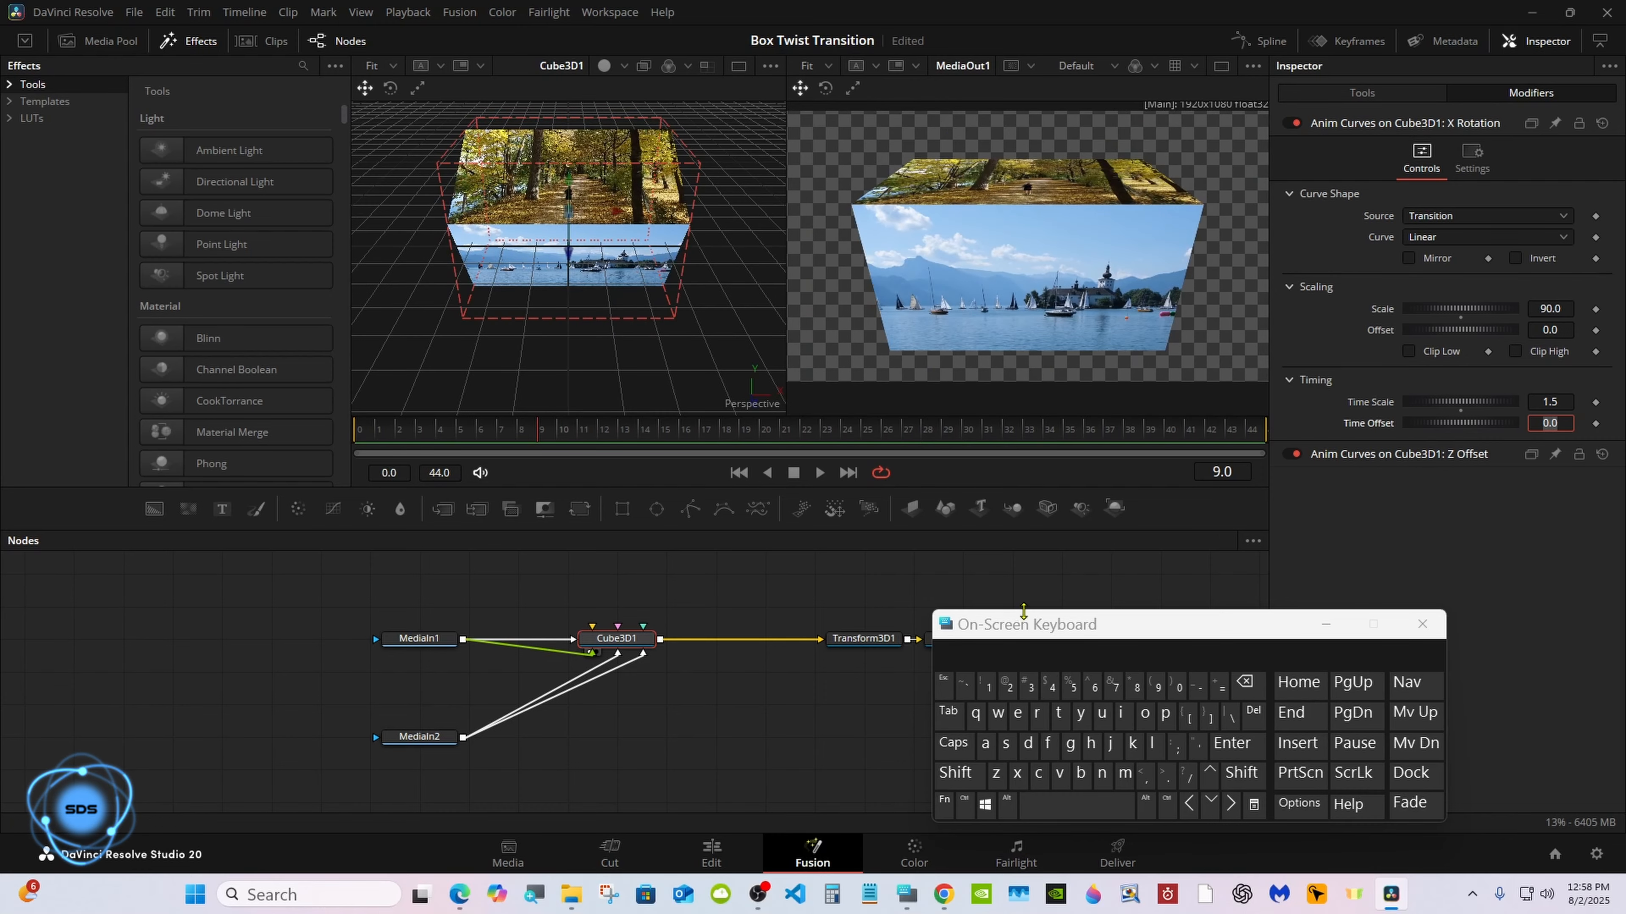
# Add a Bender 3D node between Cube3D1 and Transform3D1.
pyautogui.moveTo(1022, 615); pyautogui.dragTo(1101, 583)
pyautogui.click(1034, 741)
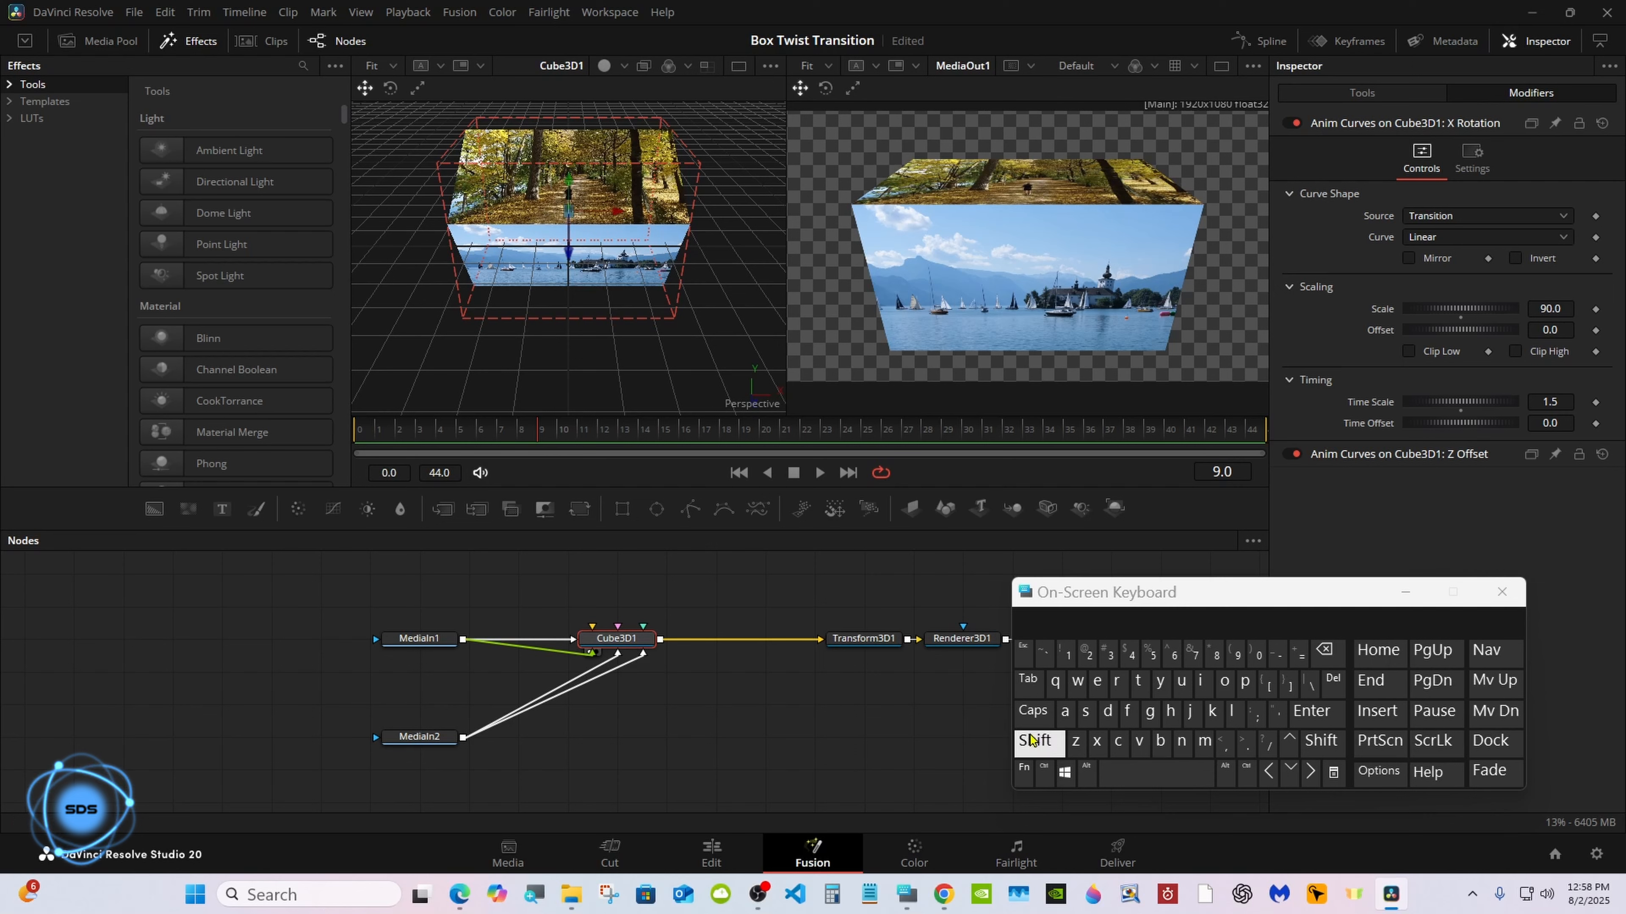
pyautogui.click(1132, 771)
pyautogui.write('Bender 3D')
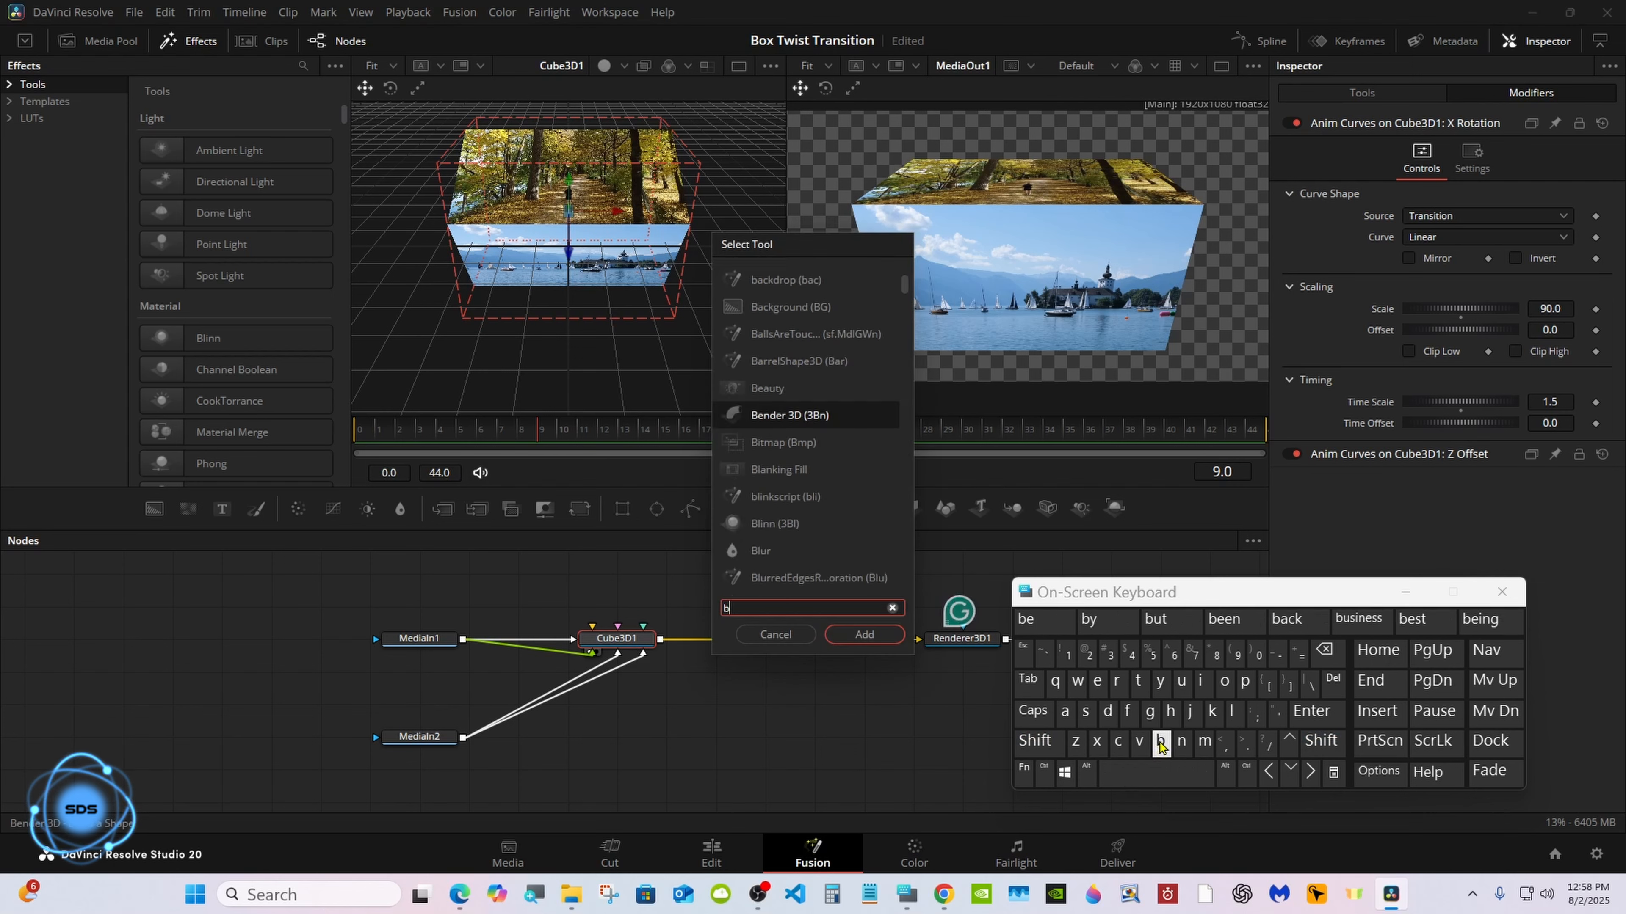
pyautogui.click(864, 634)
pyautogui.moveTo(1133, 612); pyautogui.dragTo(956, 662)
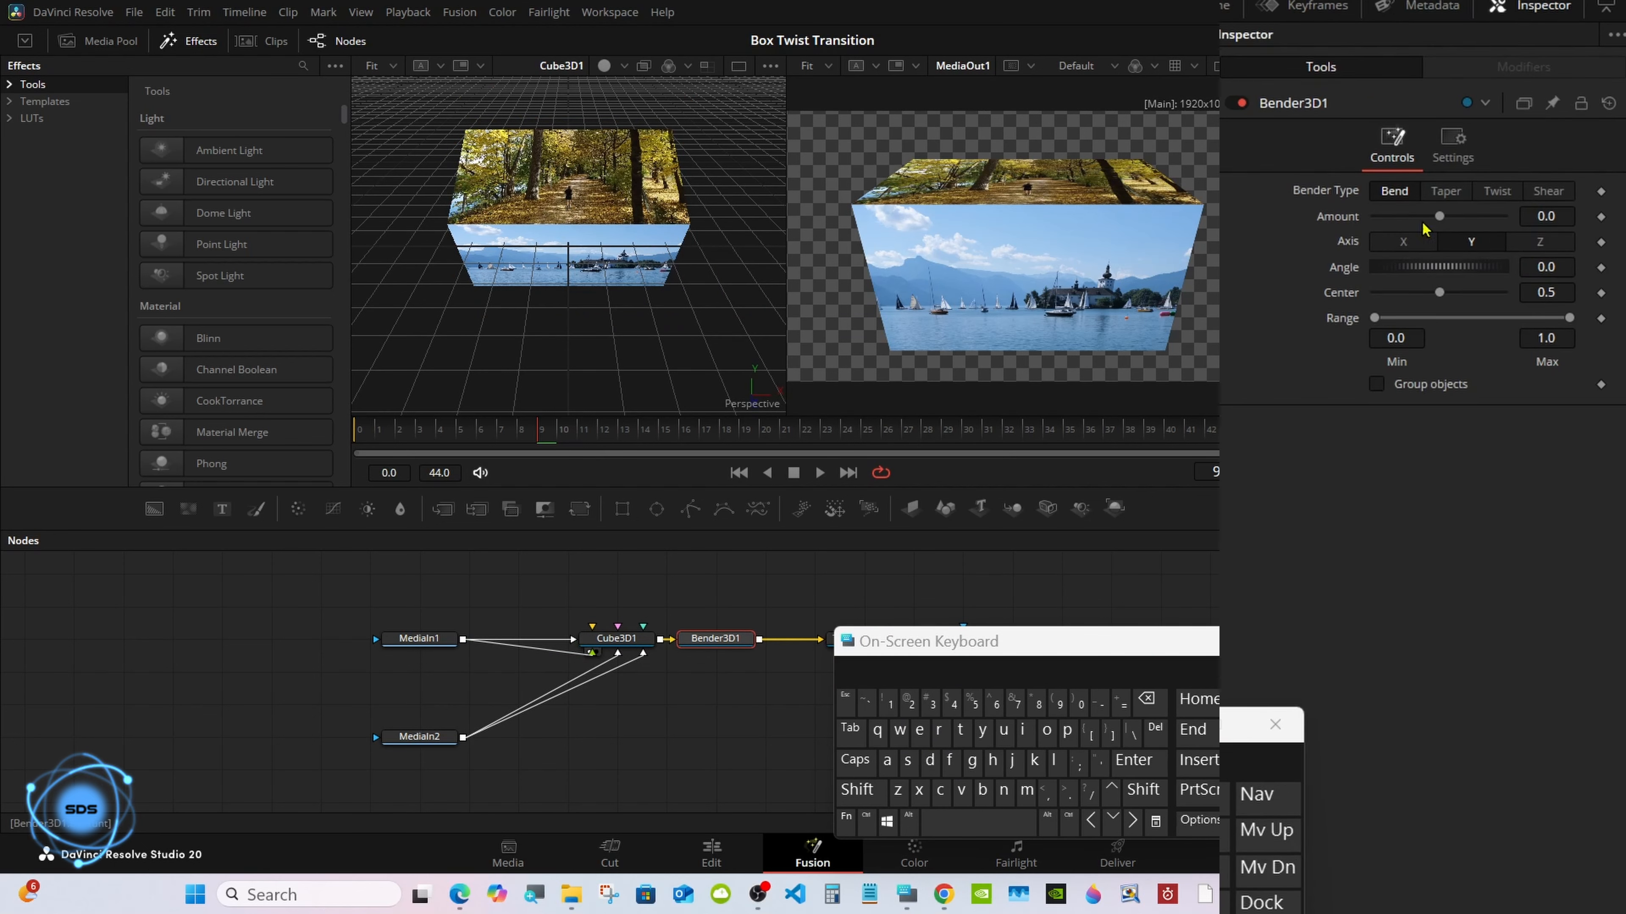
# Configure Bender3D1 as a Twist around the X axis with Center at 1.0.
pyautogui.click(1496, 191)
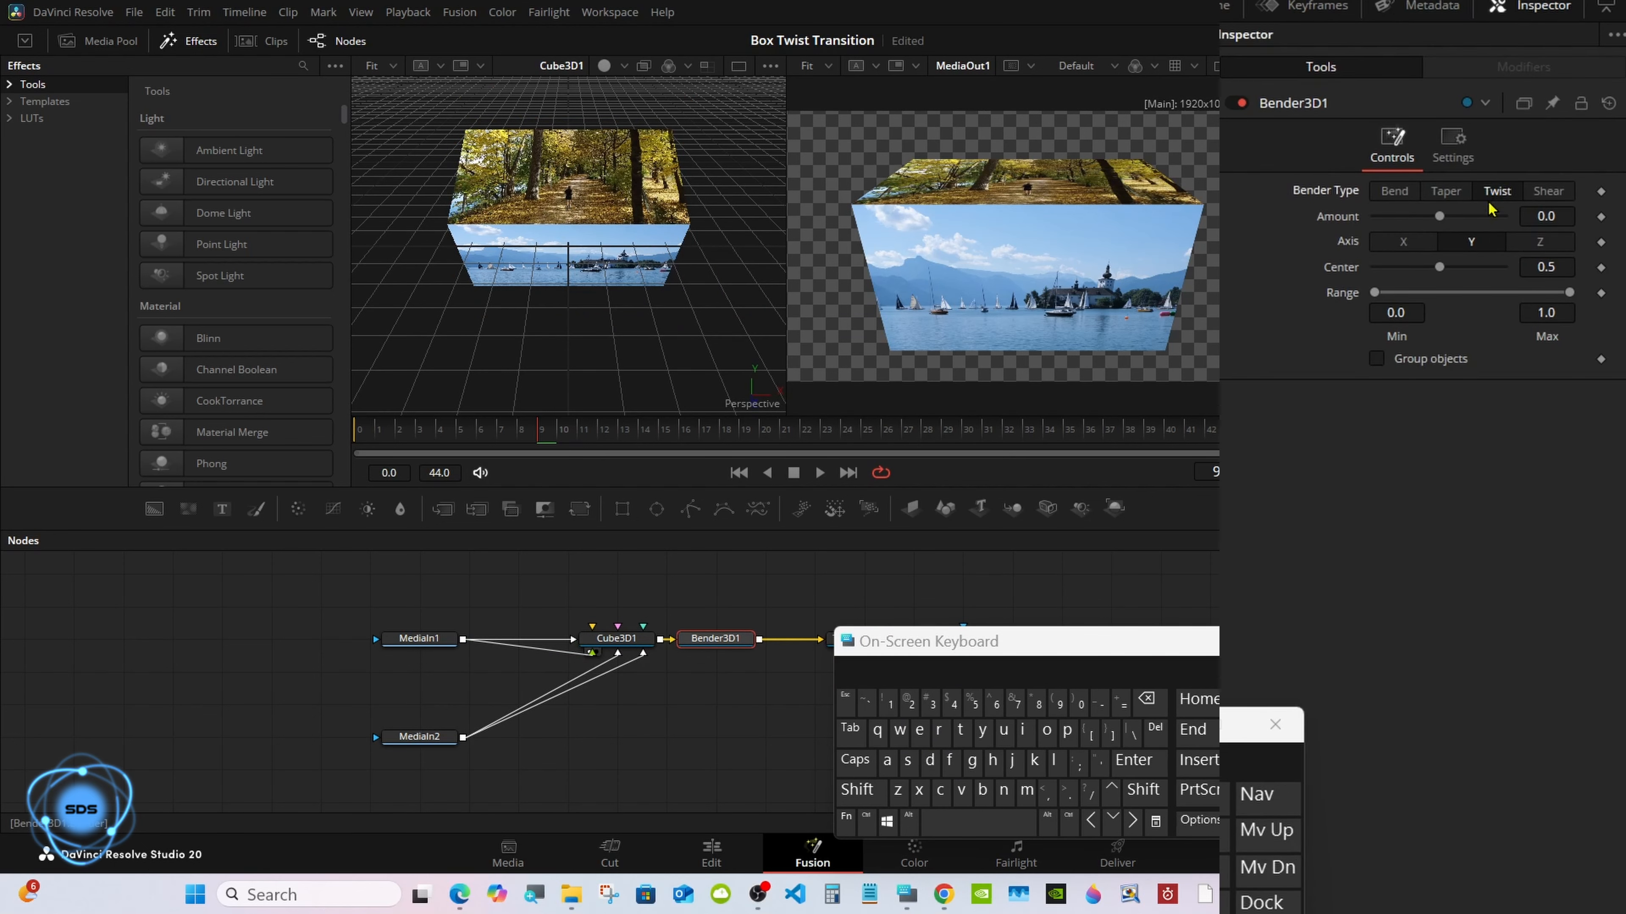
pyautogui.click(1403, 242)
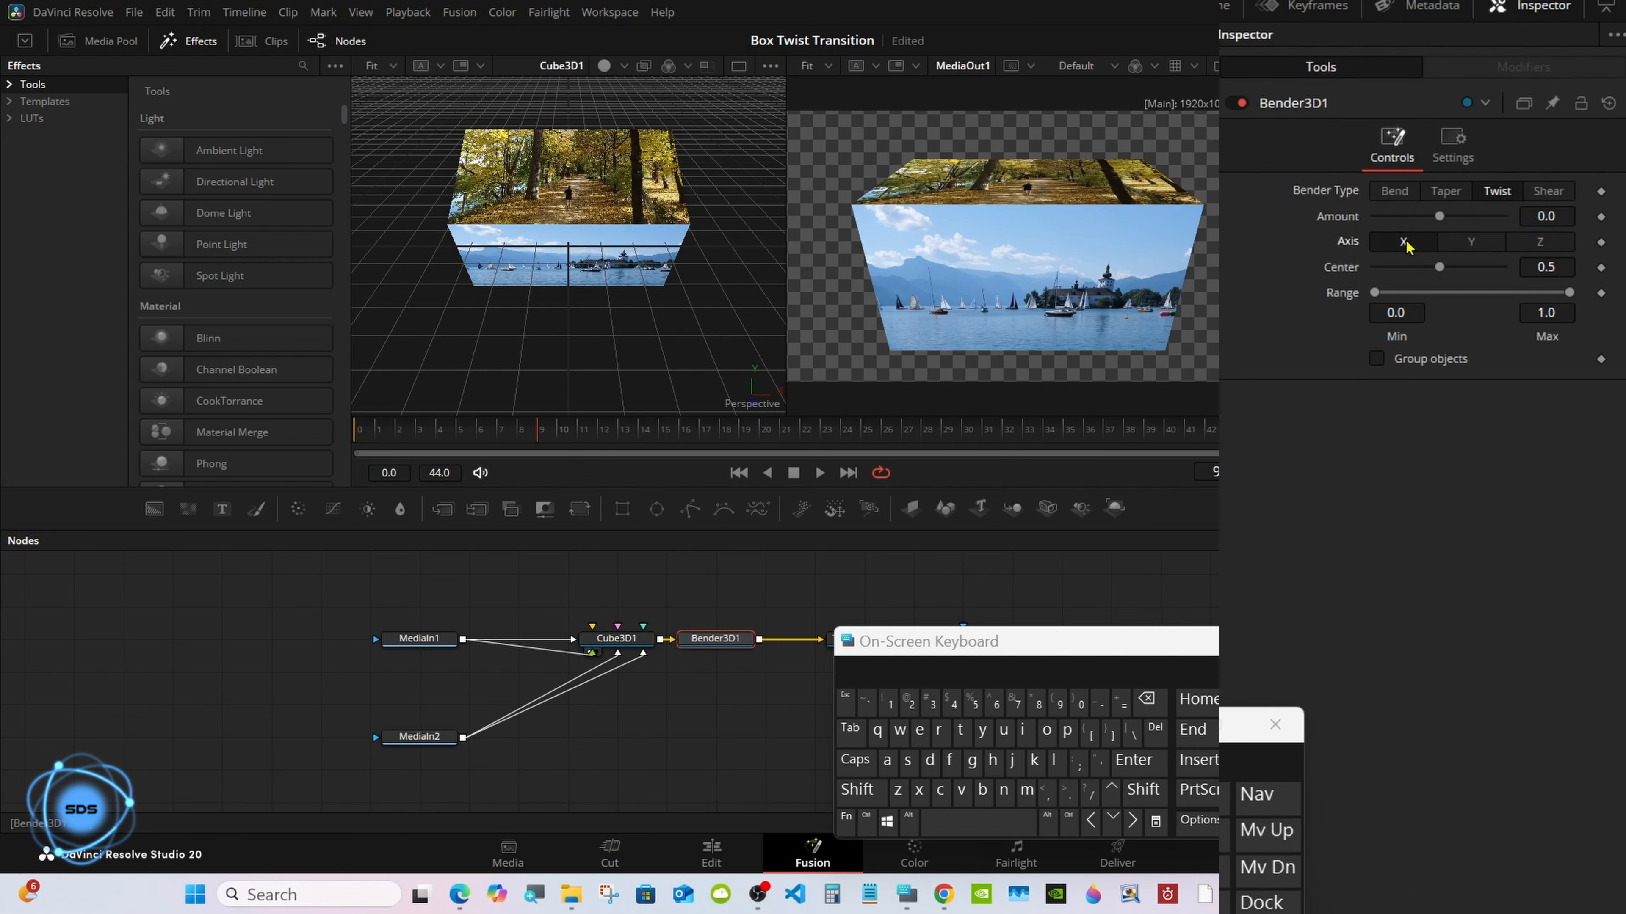
pyautogui.moveTo(1439, 267); pyautogui.dragTo(1578, 274)
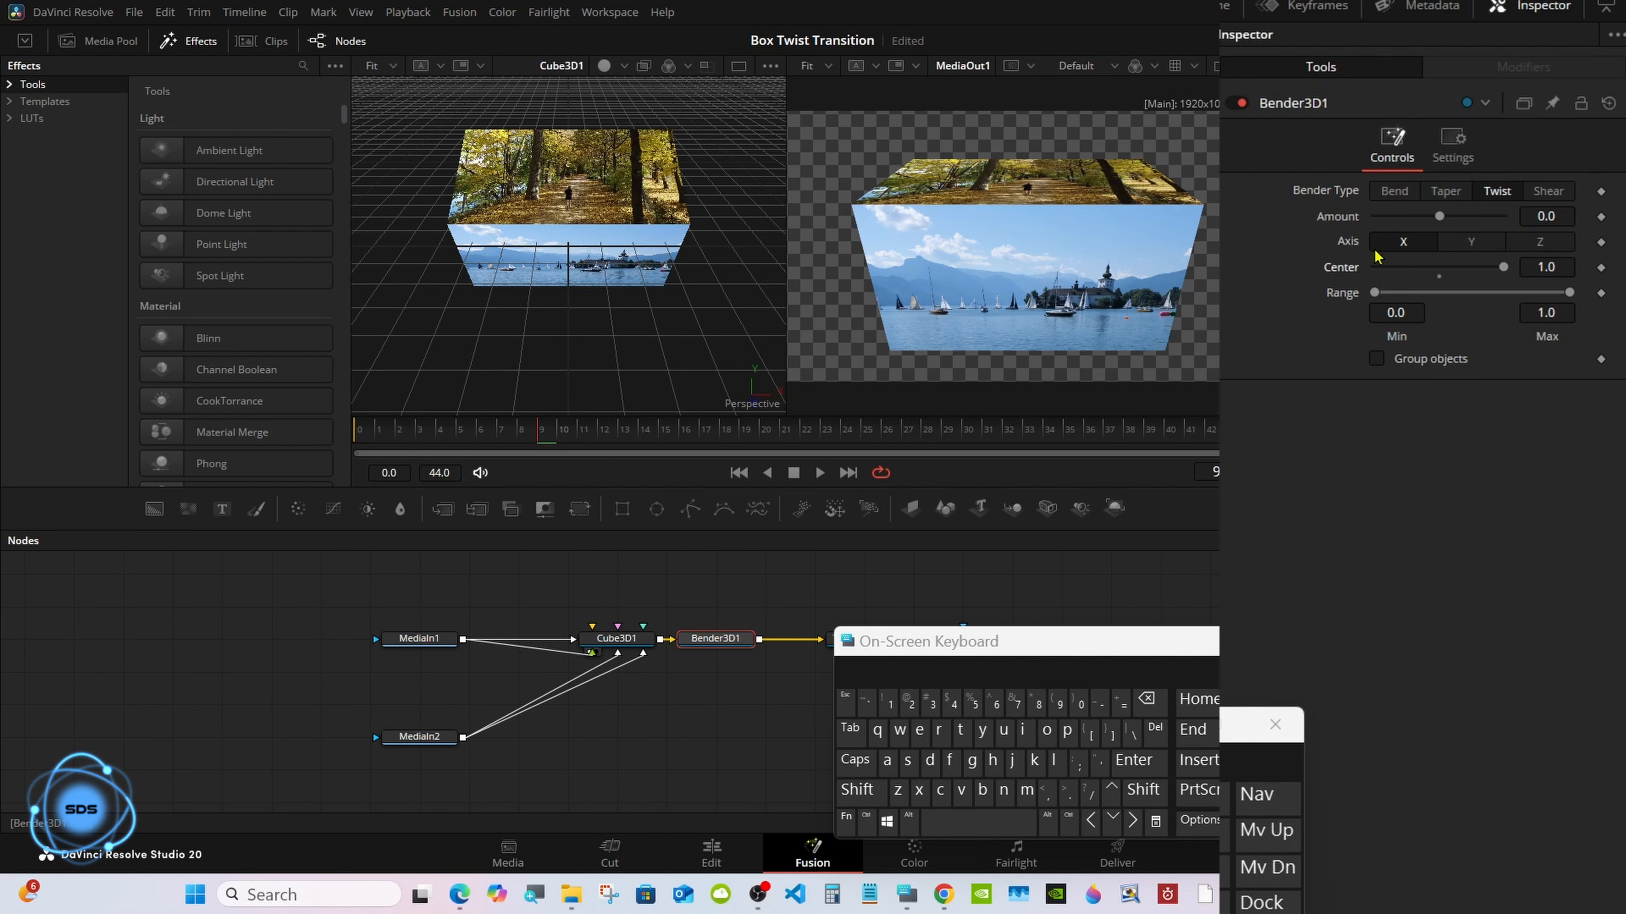
# Apply an Anim Curves modifier to Bender3D1's Amount.
pyautogui.rightClick(1333, 224)
pyautogui.moveTo(1375, 308)
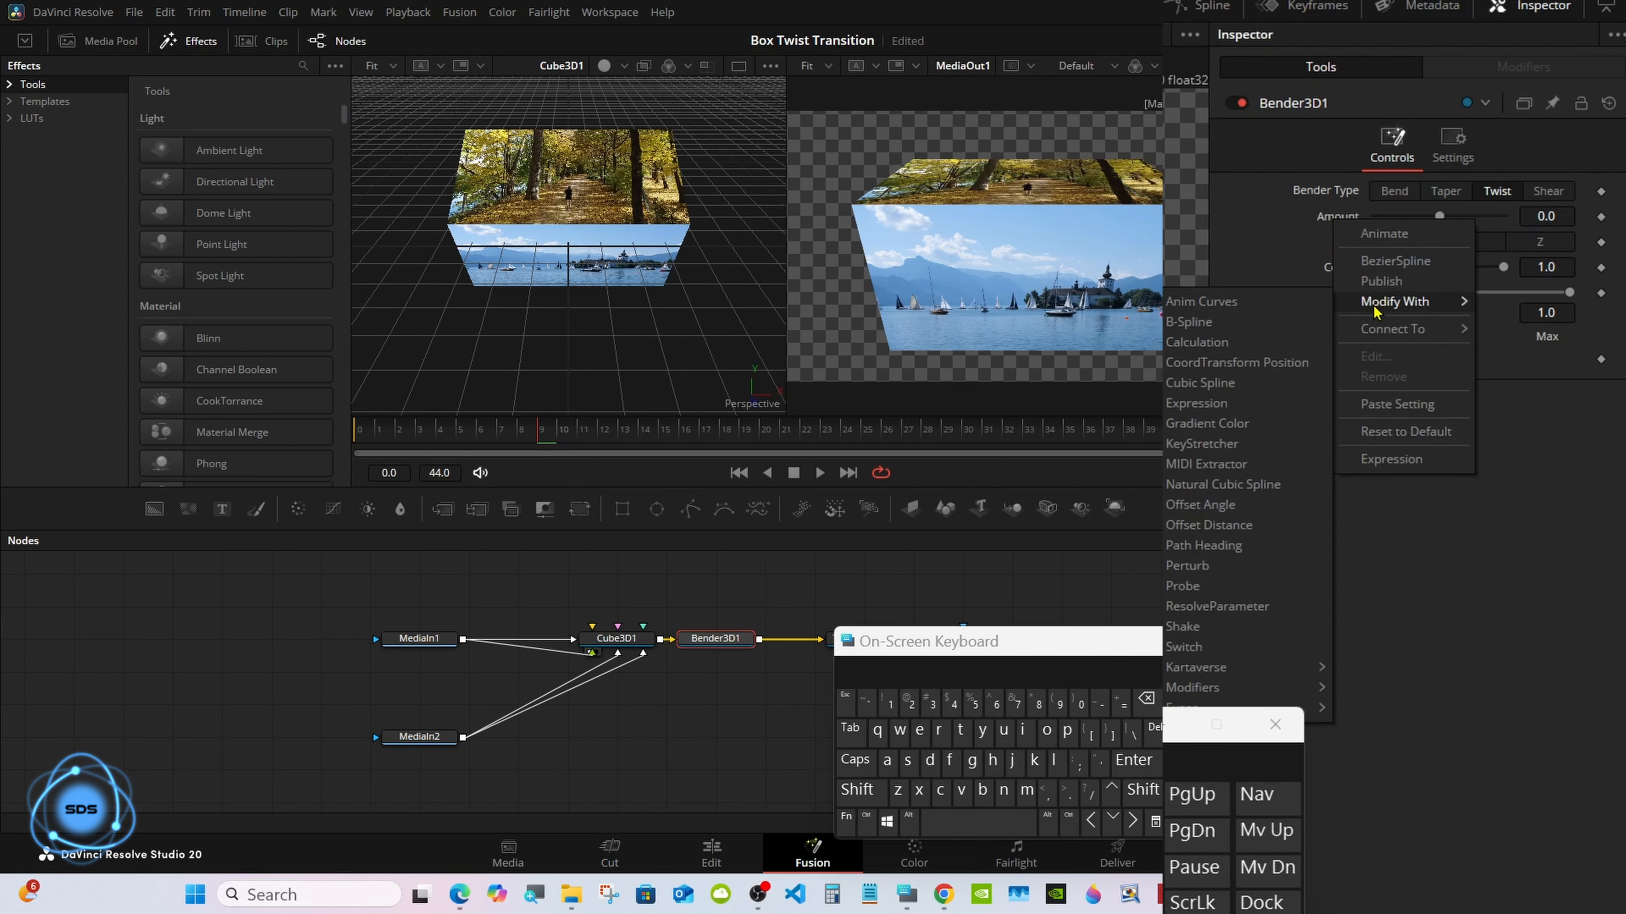
pyautogui.click(1265, 303)
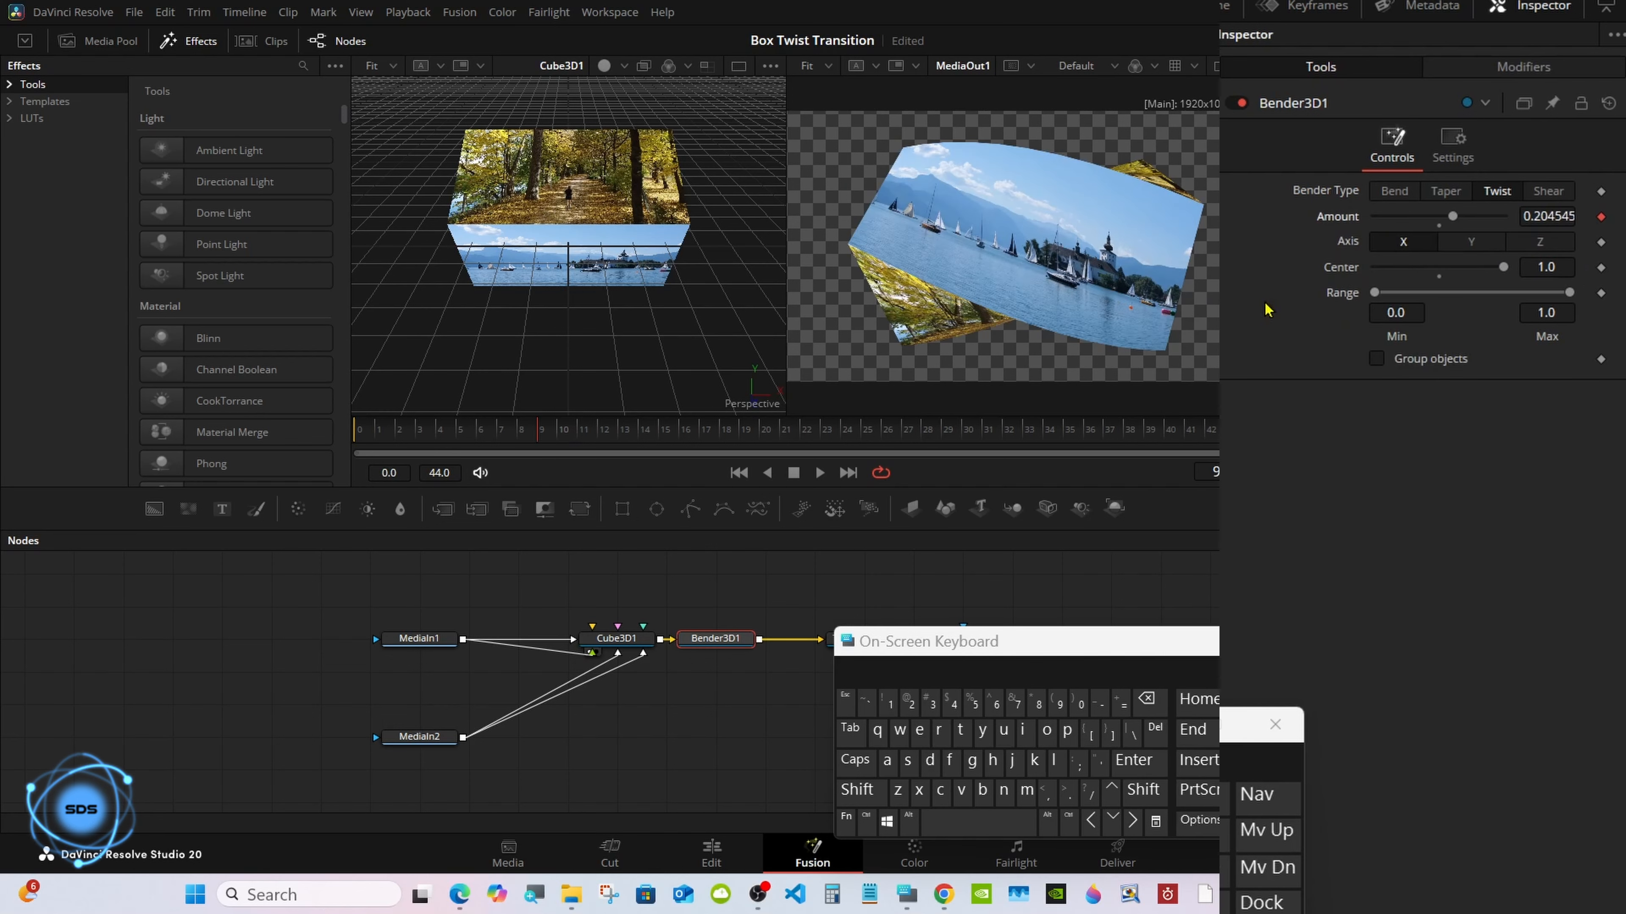
# Set the Scale of the Anim Curves modifier on Bender3D1's Amount to 0.2.
pyautogui.click(1523, 67)
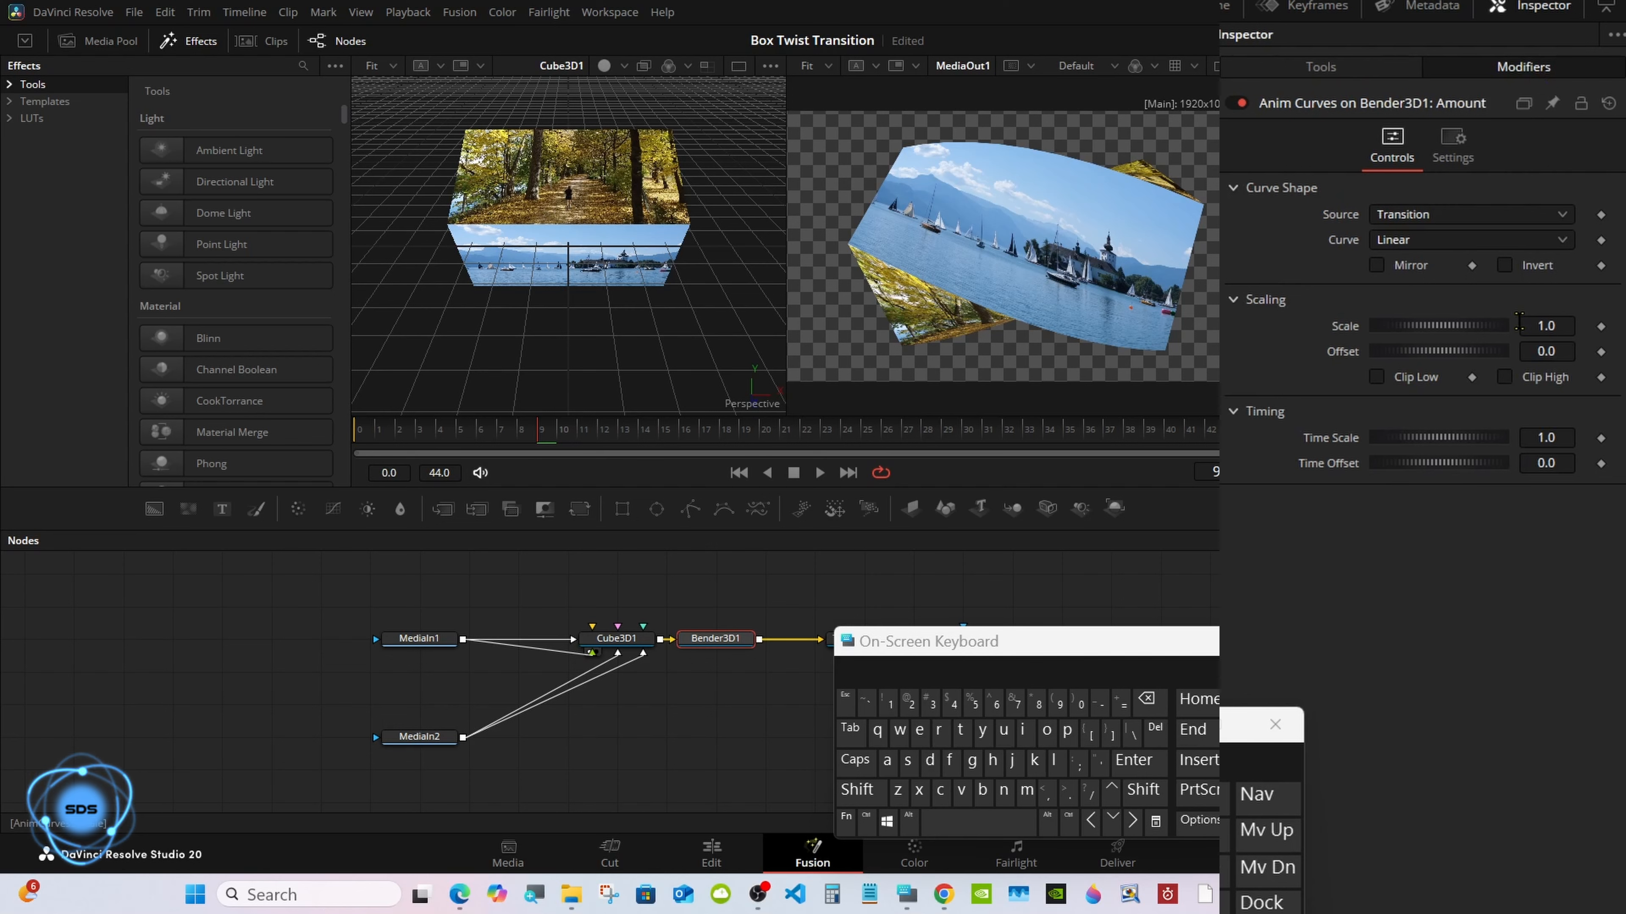
pyautogui.click(1560, 325)
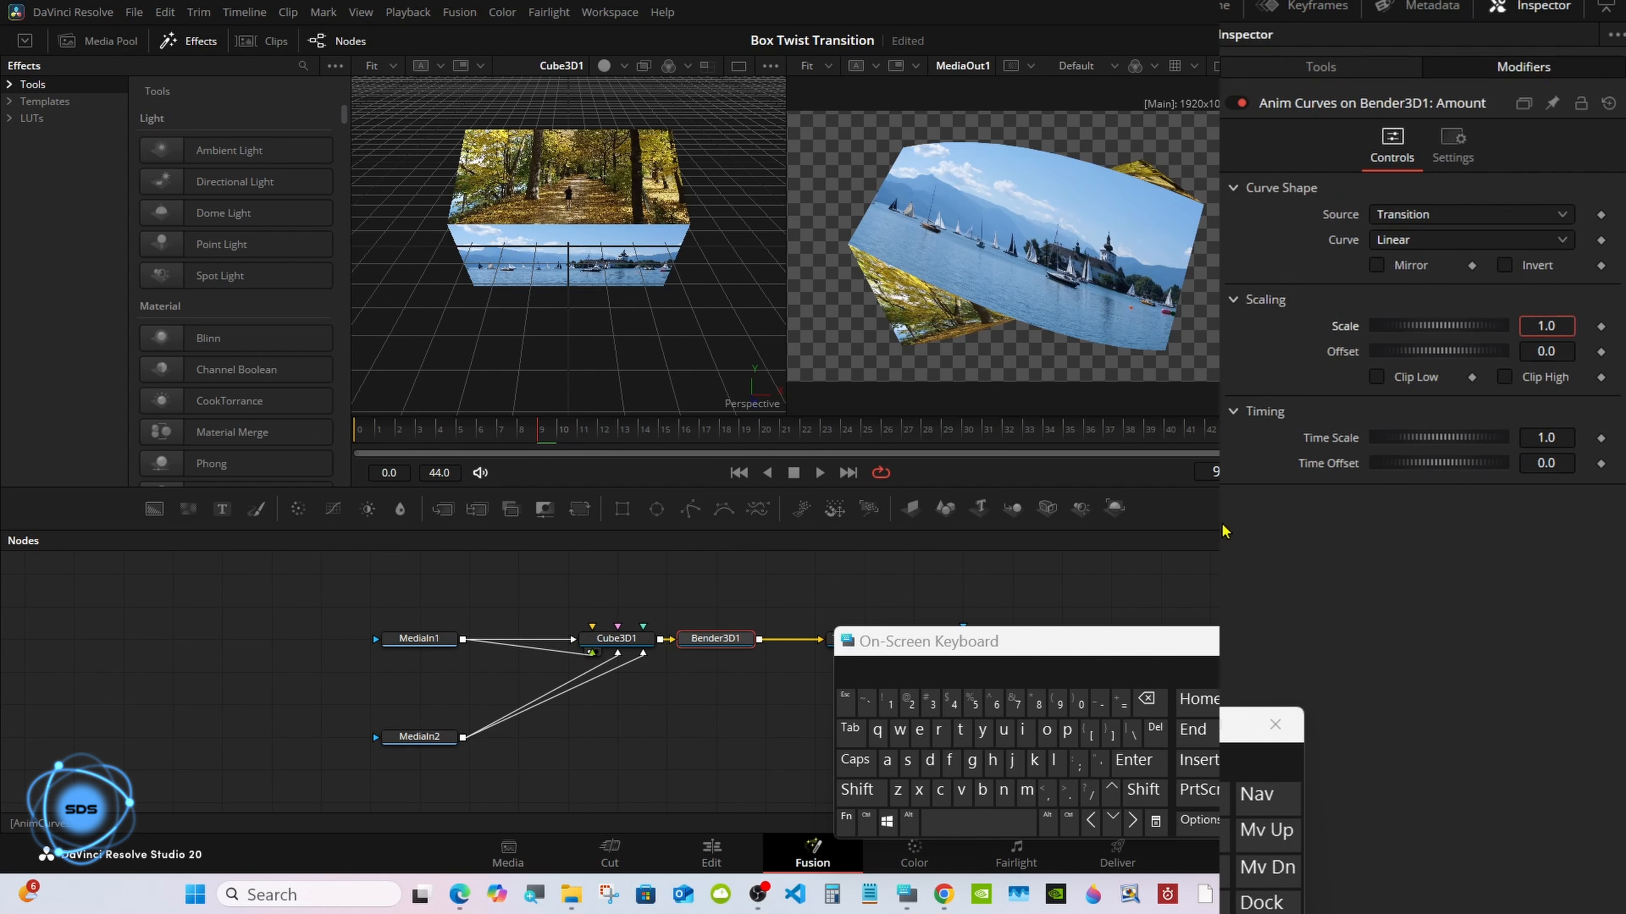
pyautogui.click(1146, 698)
pyautogui.click(1146, 698)
pyautogui.click(1146, 698)
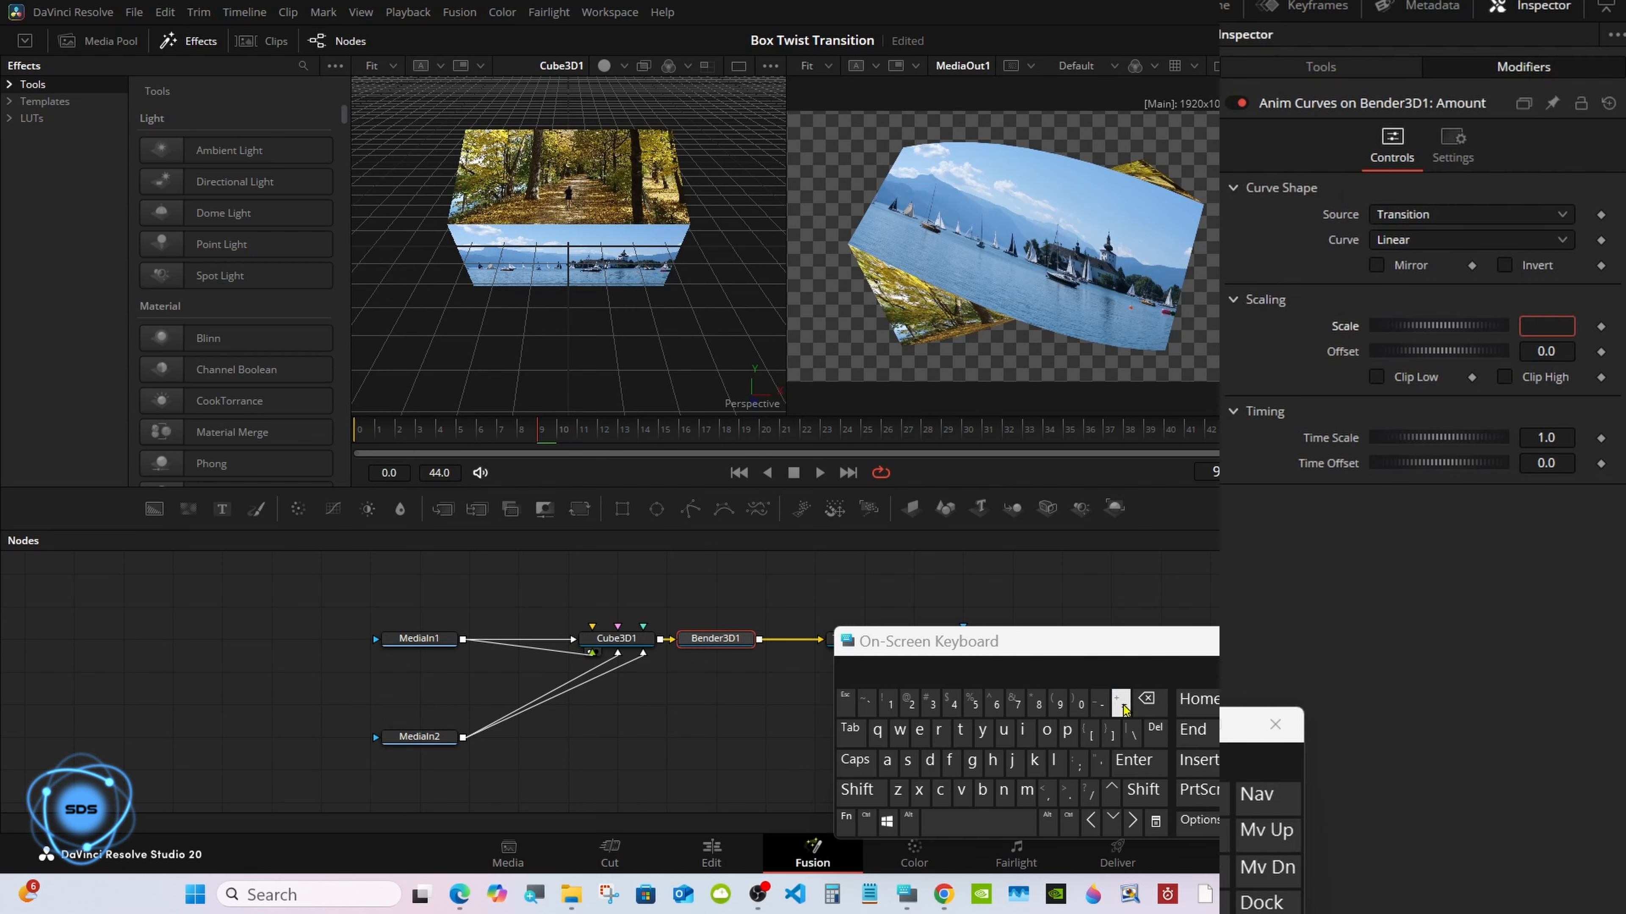
pyautogui.click(1069, 794)
pyautogui.click(909, 701)
pyautogui.click(1129, 761)
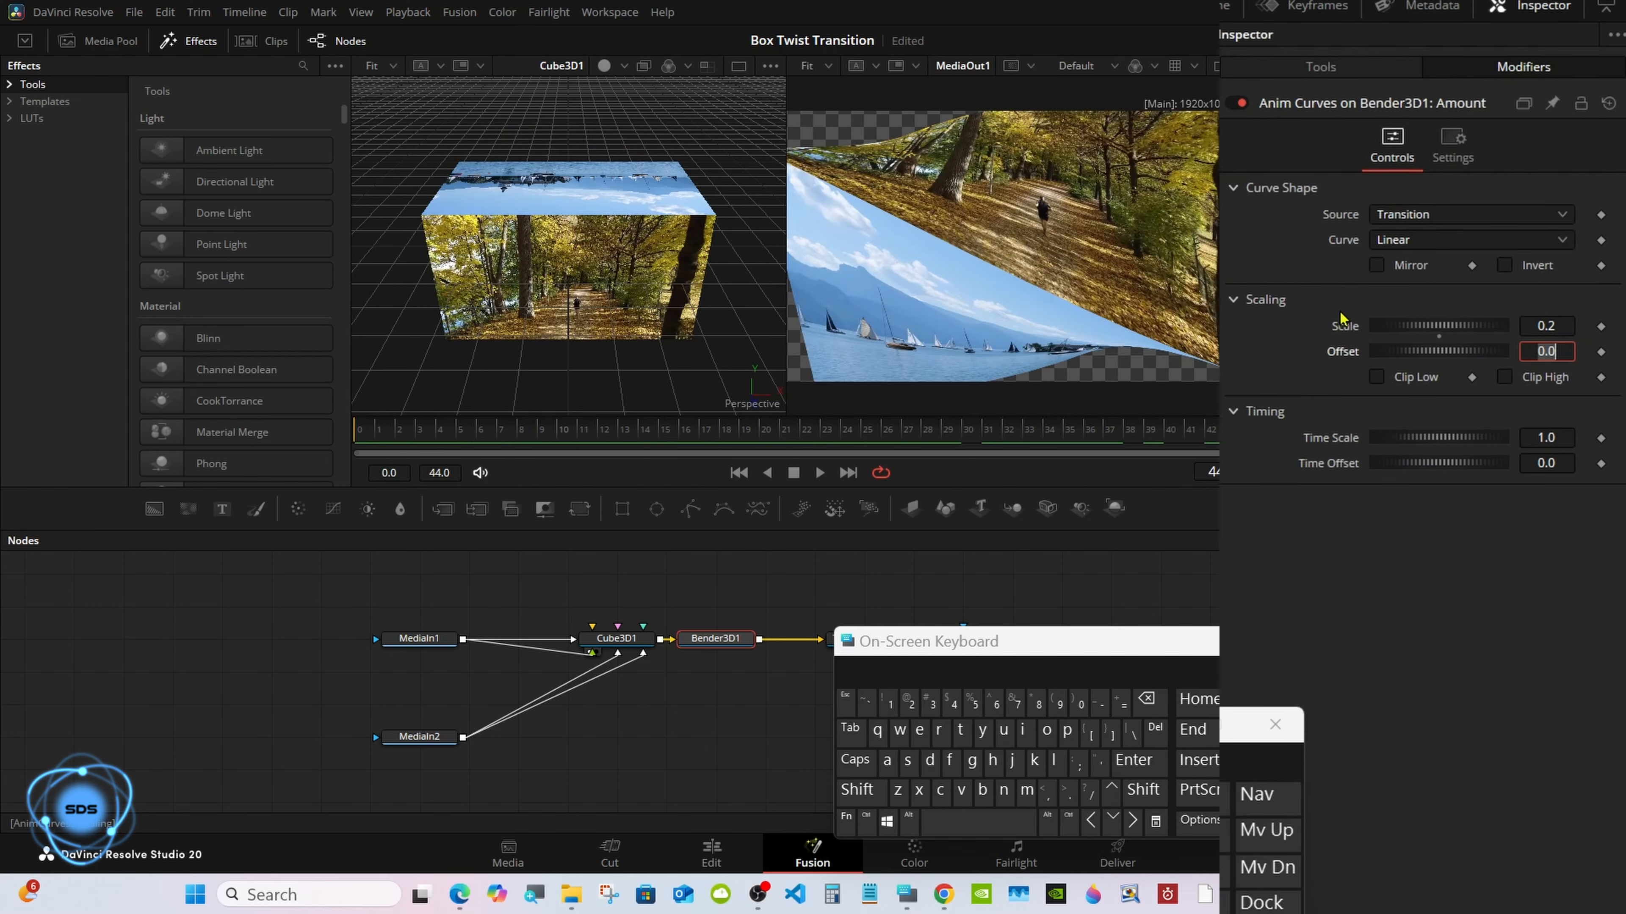
# Mirror the Bender3D1 Amount curve, set its Time Scale to 1.5, and scrub the timeline to check the twist.
pyautogui.click(1375, 266)
pyautogui.moveTo(1210, 437); pyautogui.dragTo(981, 437)
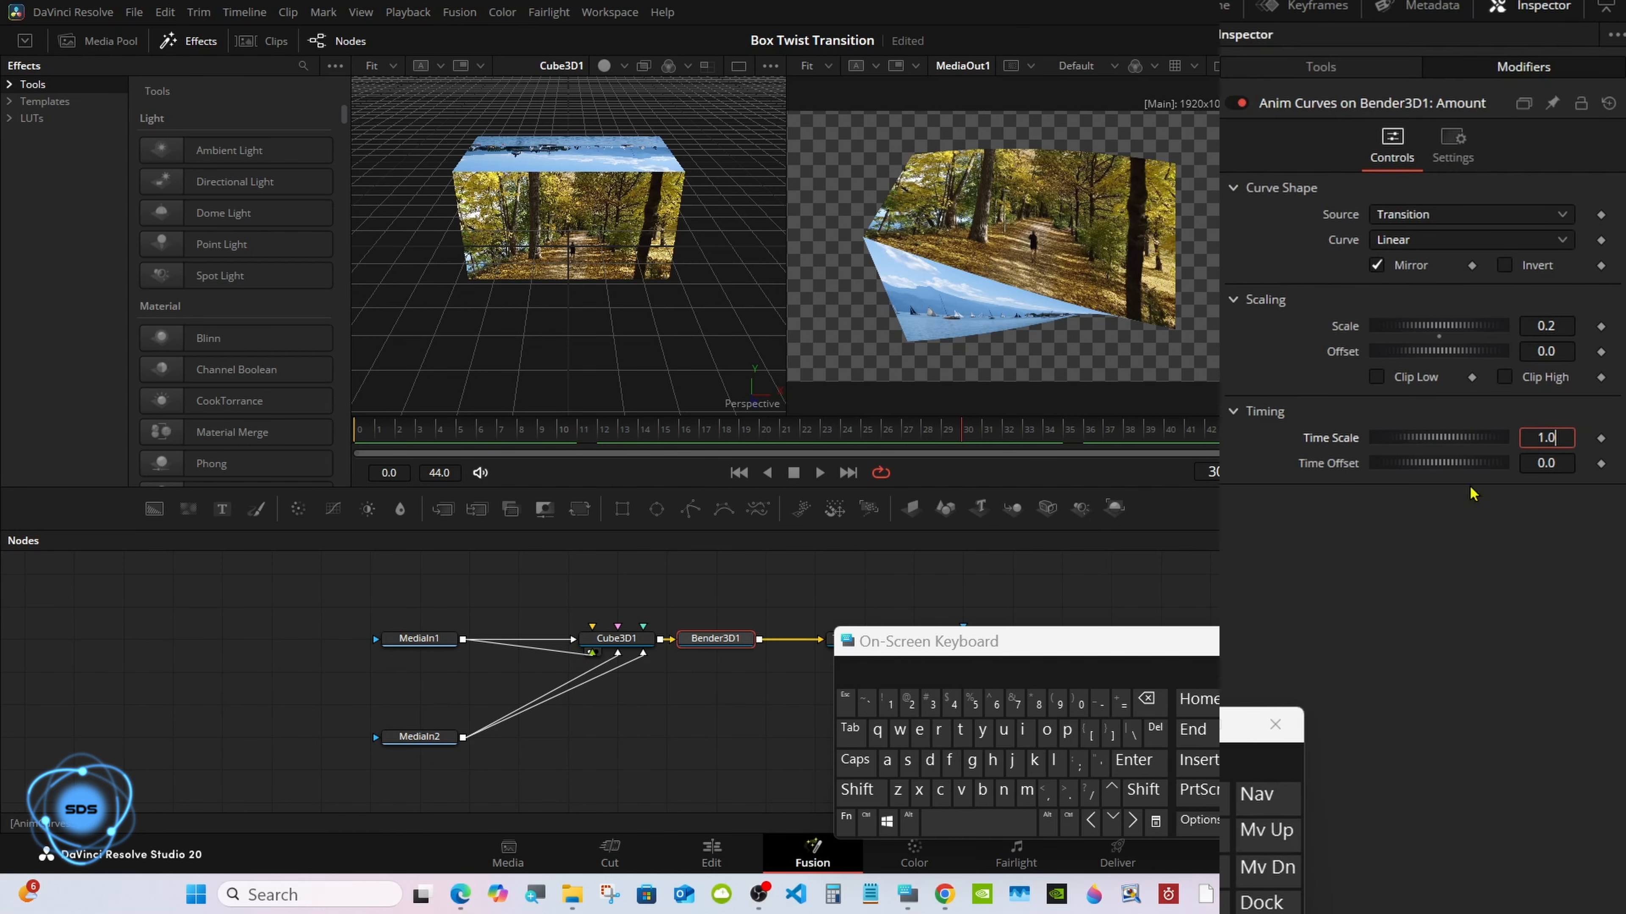
pyautogui.press('BackSpace')
pyautogui.write('5')
pyautogui.press('Return')
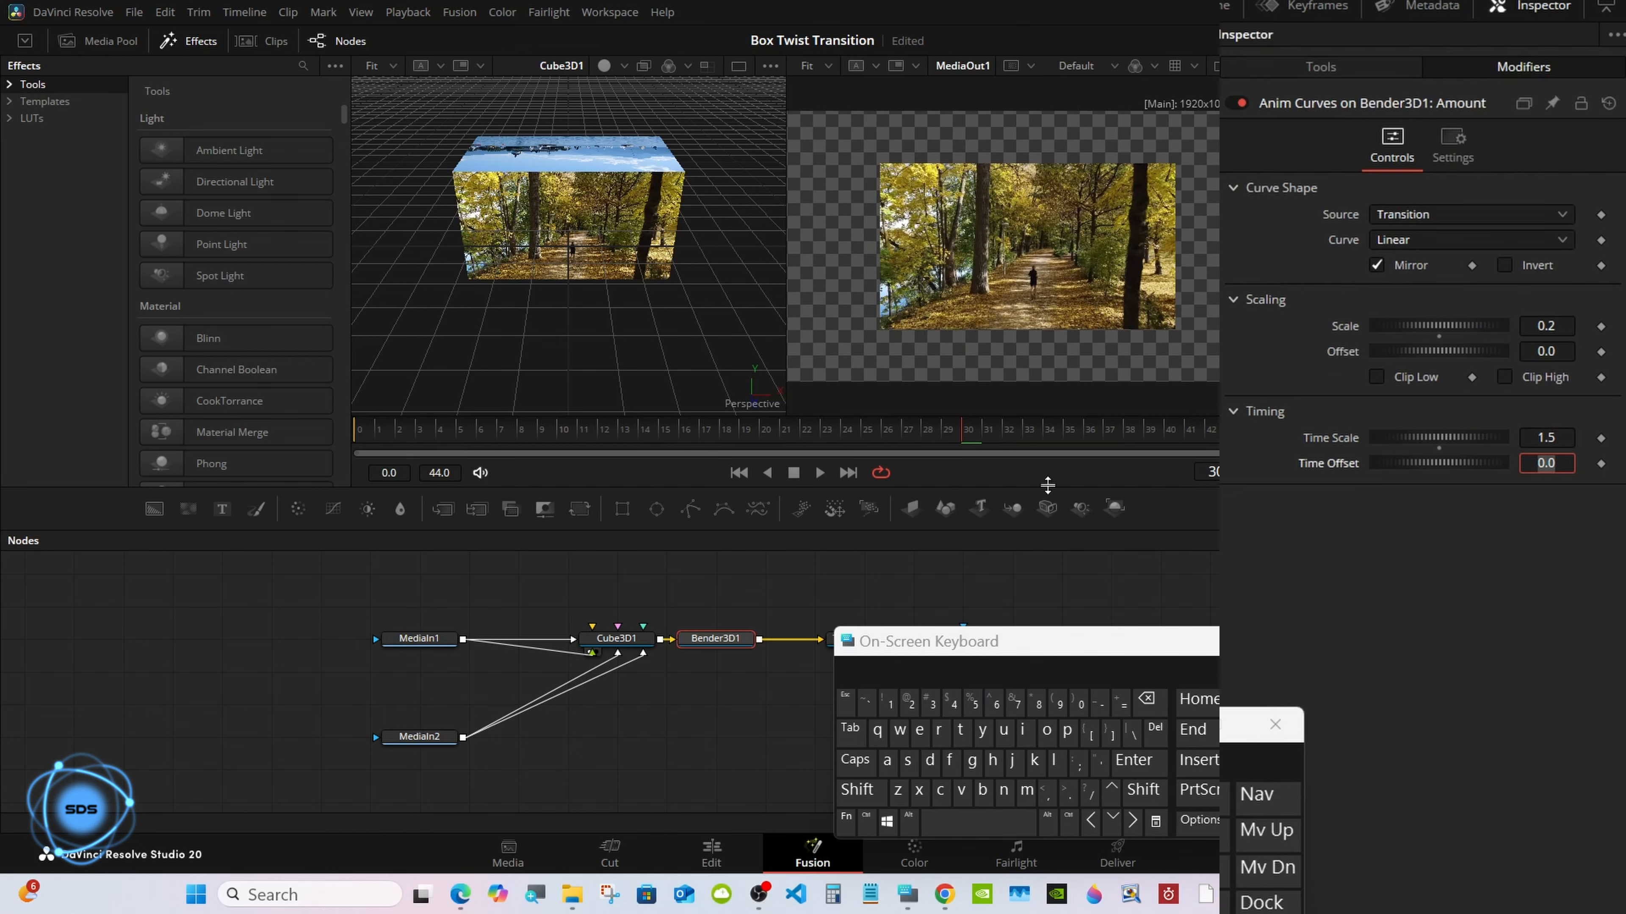
pyautogui.moveTo(972, 430); pyautogui.dragTo(1291, 423)
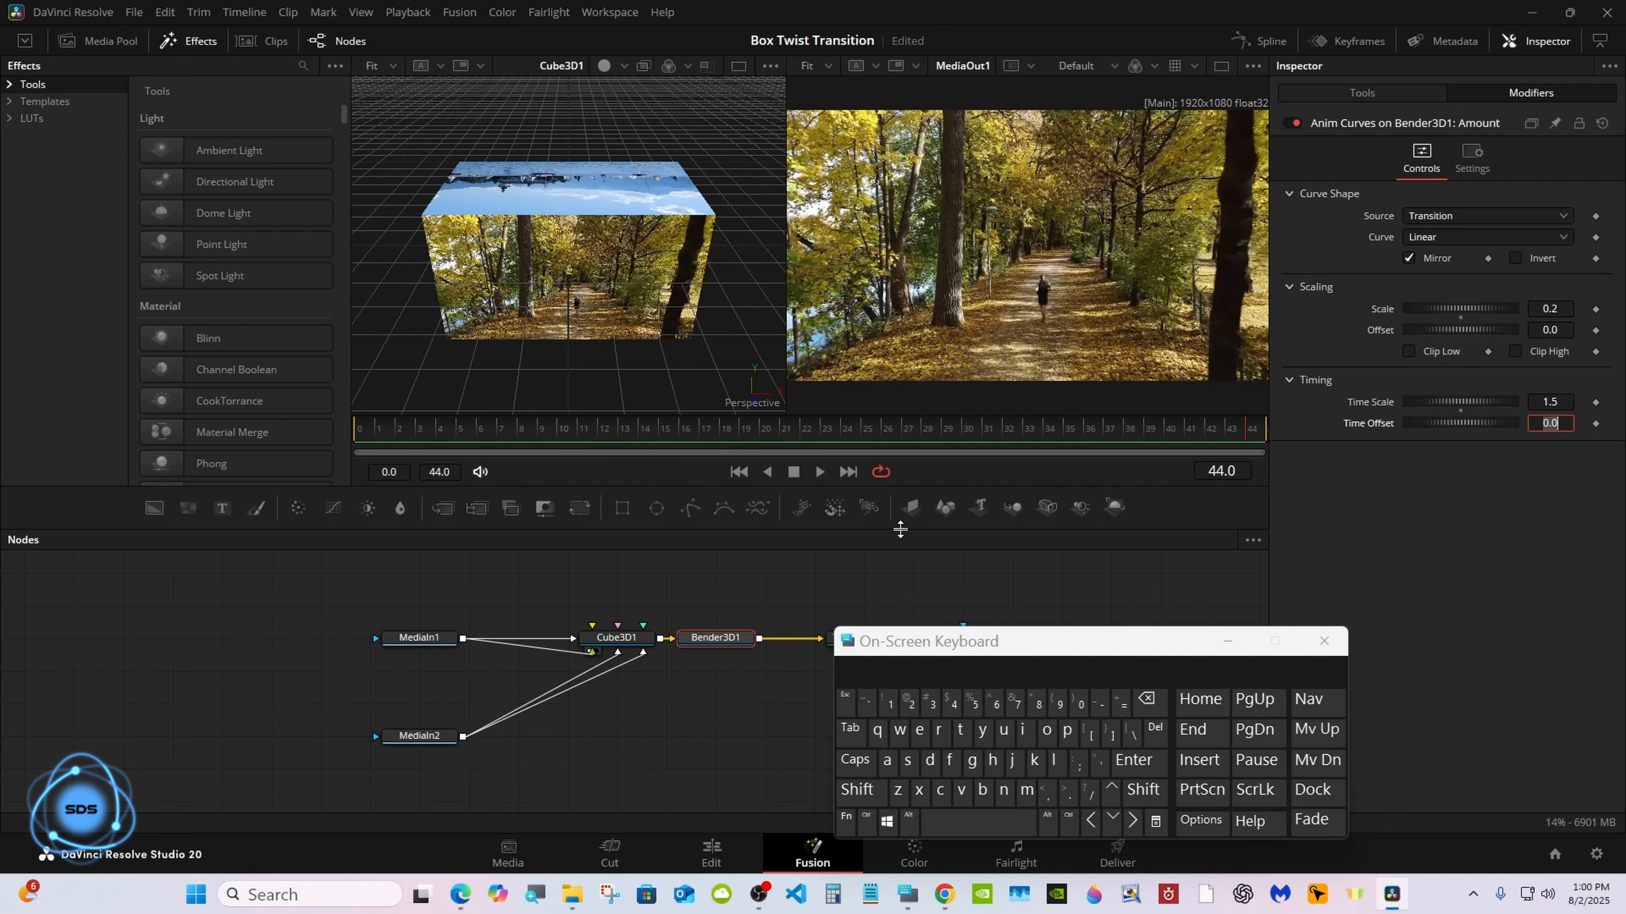
# Enlarge the node area and move Transform3D1 and Renderer3D1 closer to Bender3D1, leaving room before MediaOut1.
pyautogui.moveTo(900, 530); pyautogui.dragTo(900, 478)
pyautogui.moveTo(898, 643); pyautogui.dragTo(1017, 630)
pyautogui.moveTo(873, 595); pyautogui.dragTo(824, 594)
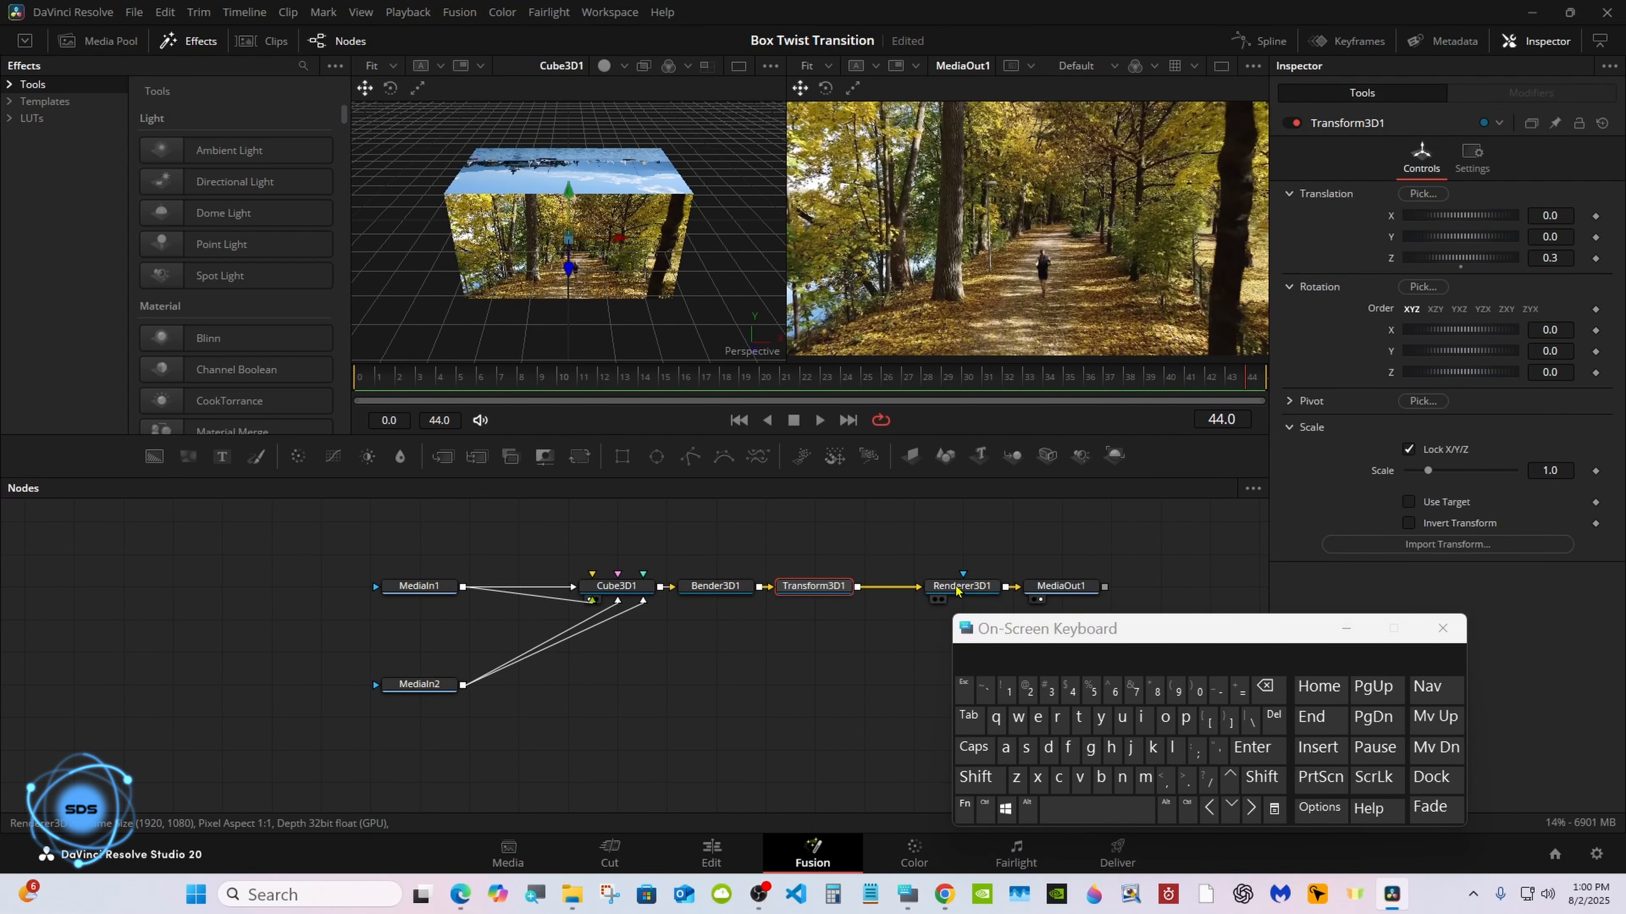
pyautogui.moveTo(955, 585); pyautogui.dragTo(906, 584)
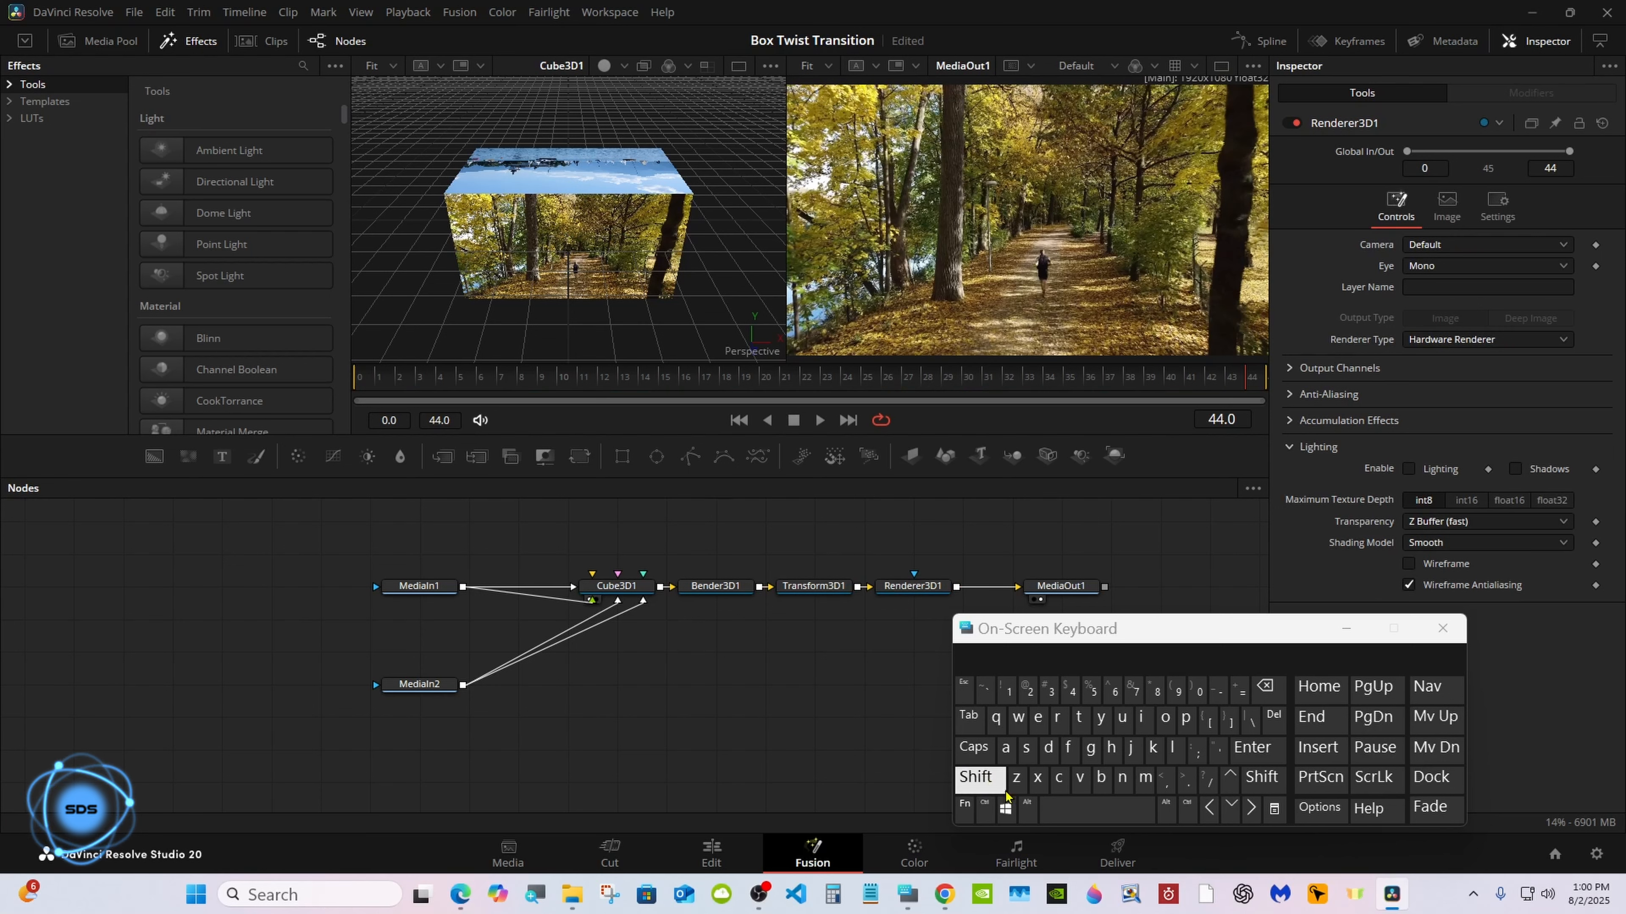
# Insert pipe routers on the output connections of MediaIn1 and MediaIn2.
pyautogui.click(1026, 808)
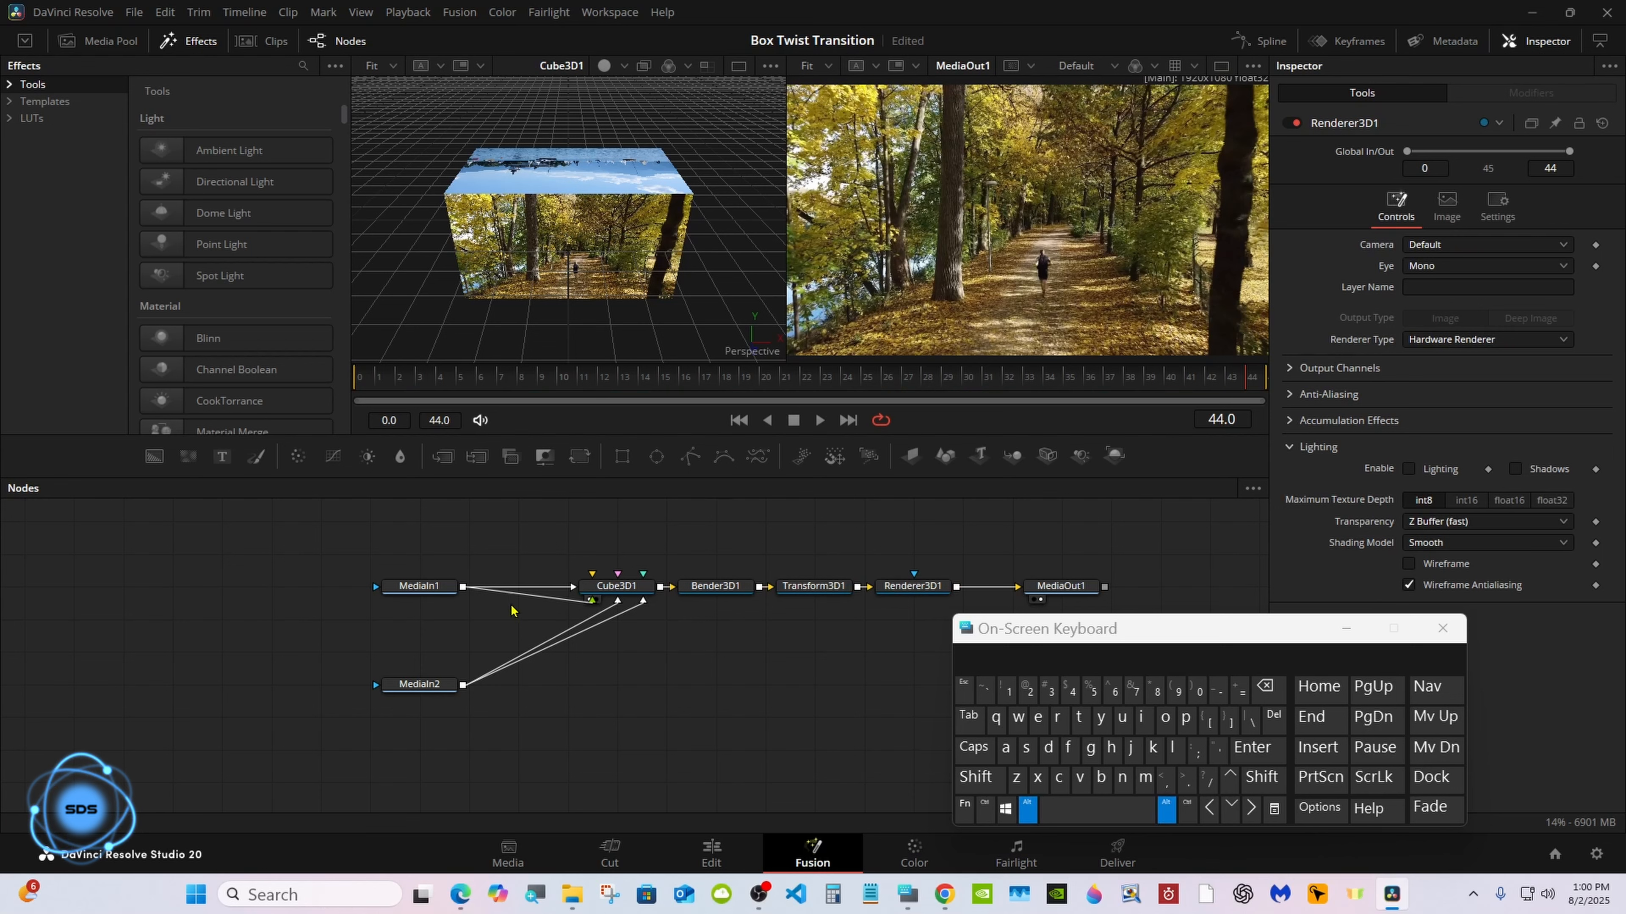
pyautogui.keyDown('alt'); pyautogui.click(473, 586); pyautogui.keyUp('alt')
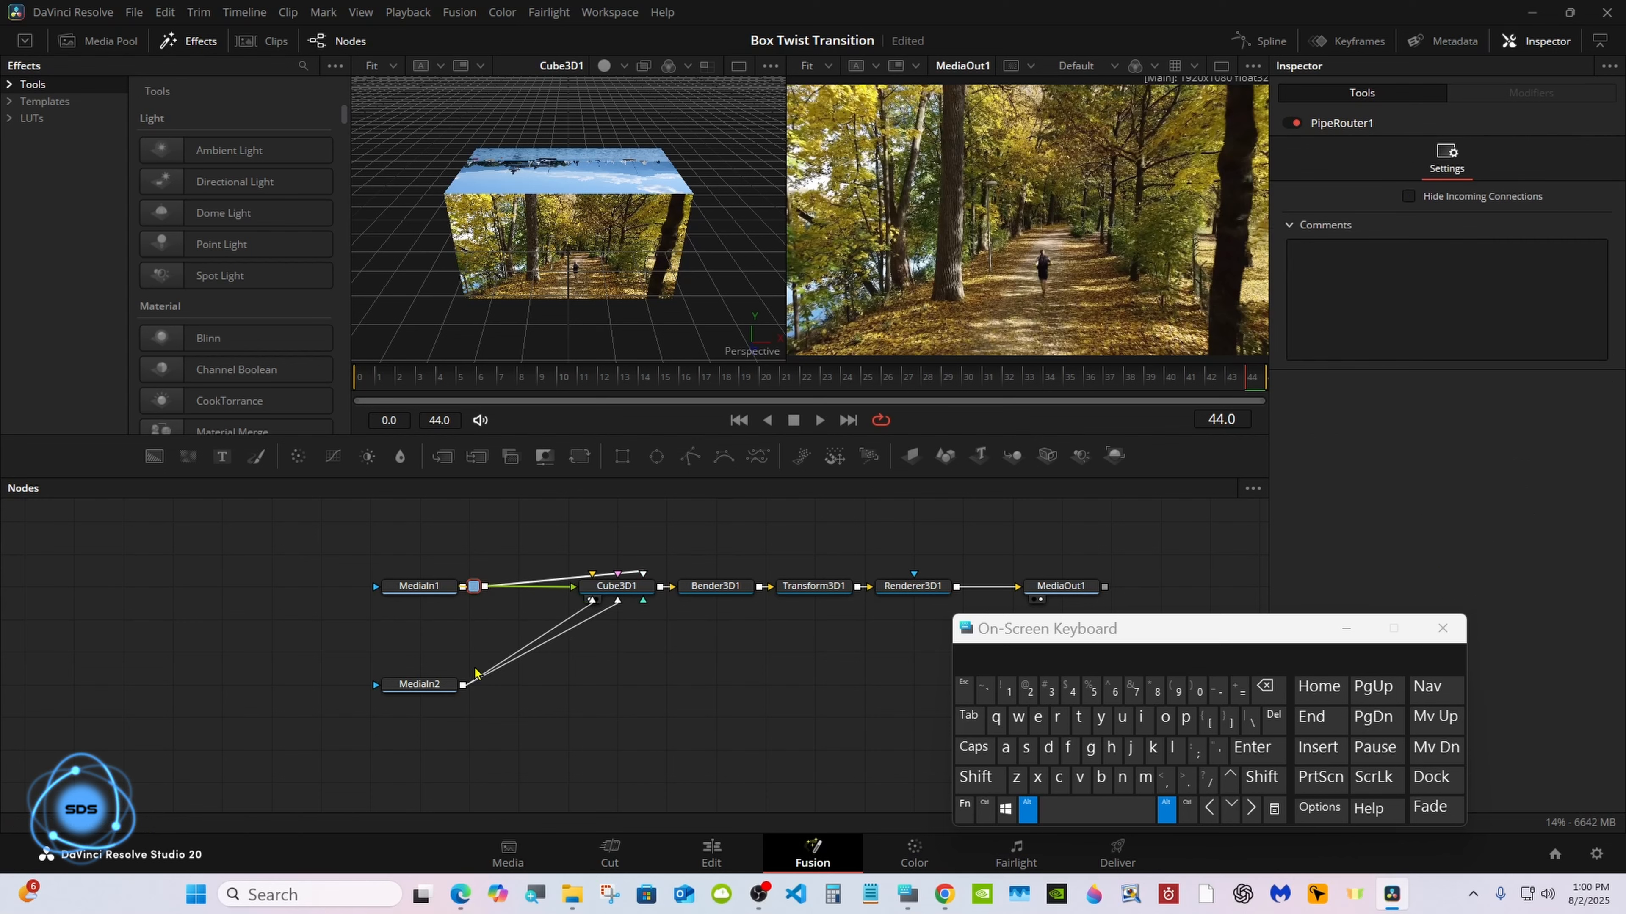
pyautogui.keyDown('alt'); pyautogui.click(474, 674); pyautogui.keyUp('alt')
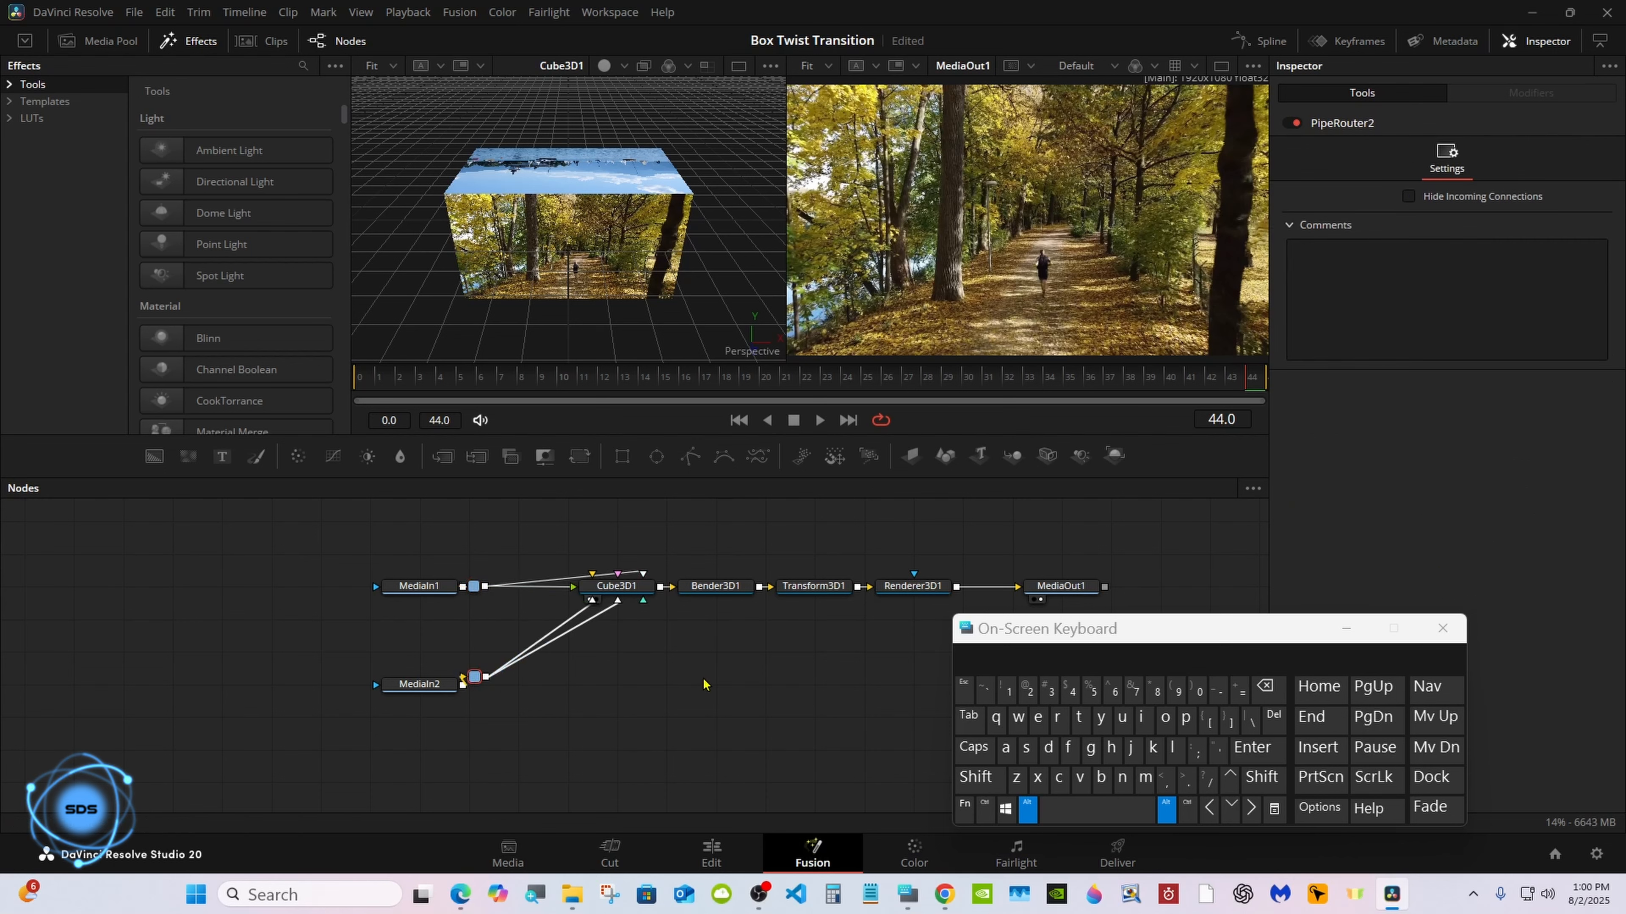
pyautogui.click(1025, 808)
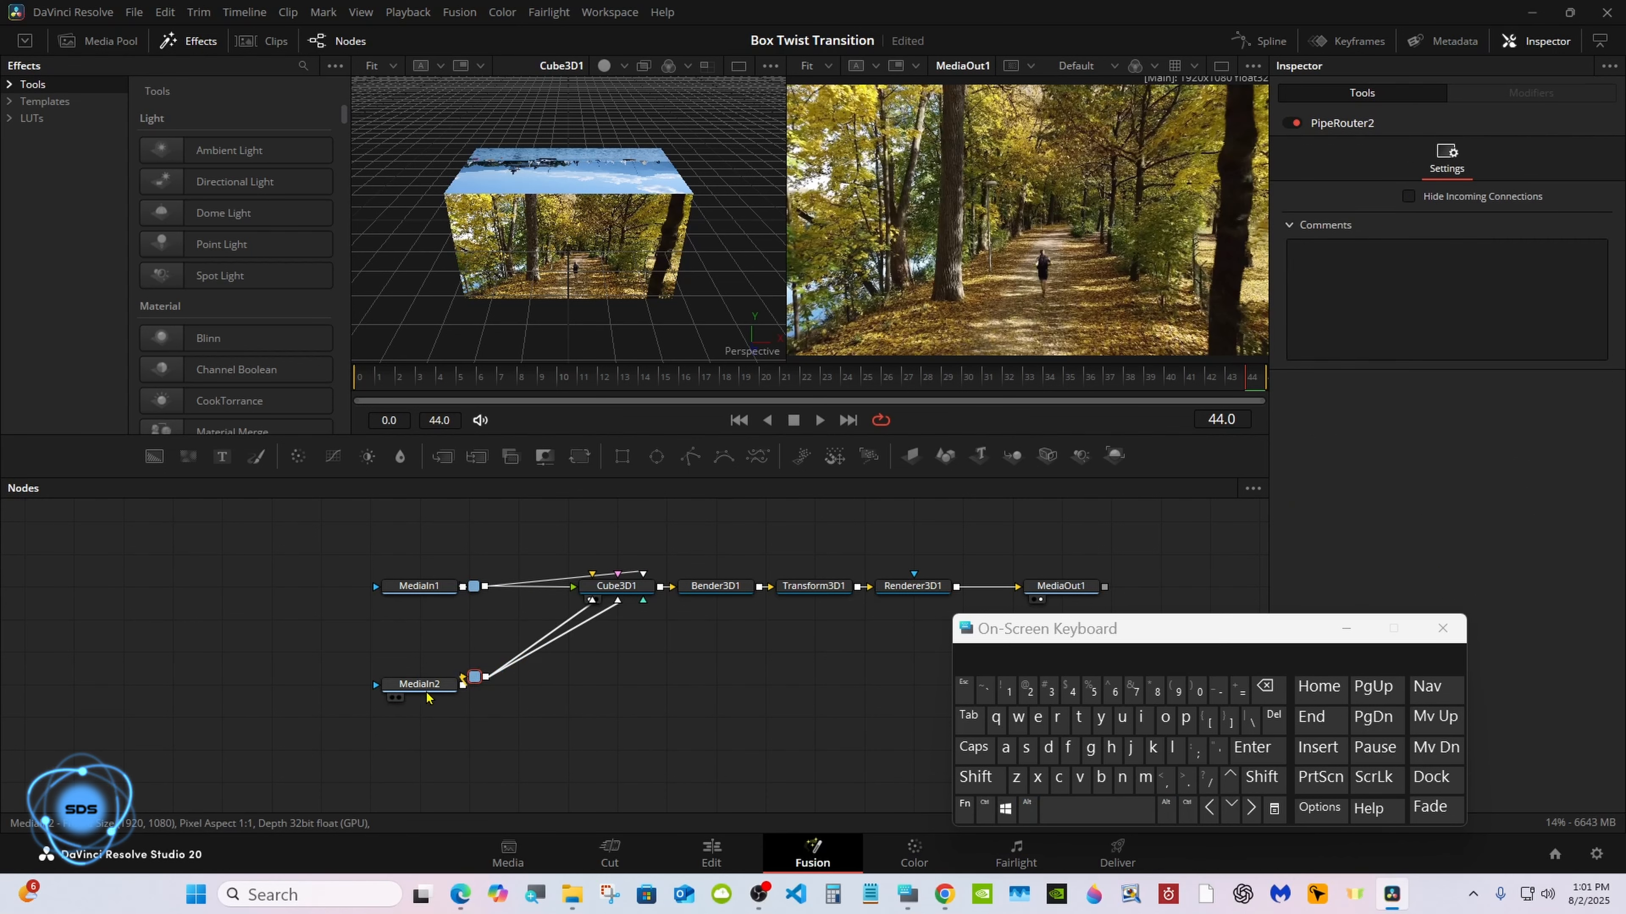
# Move MediaIn1 and MediaIn2 farther from Cube3D1 and line up each pipe router with its media node.
pyautogui.moveTo(422, 688); pyautogui.dragTo(373, 689)
pyautogui.click(471, 686)
pyautogui.moveTo(420, 587); pyautogui.dragTo(370, 587)
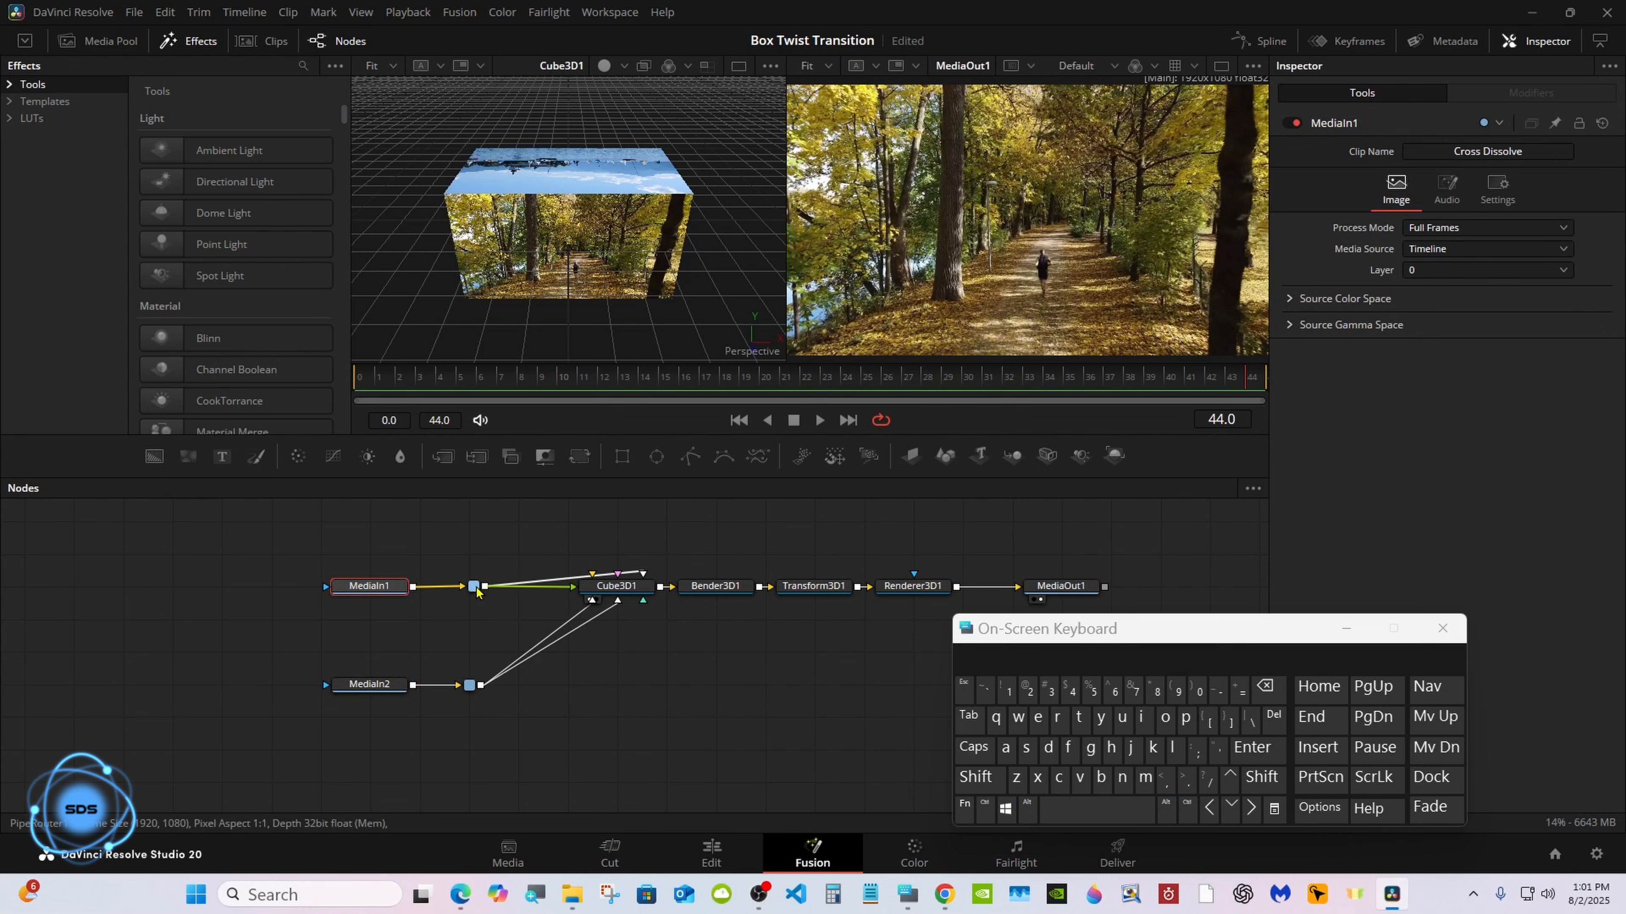
pyautogui.moveTo(474, 586); pyautogui.dragTo(470, 586)
# Start a new macro from both pipe routers, Cube3D1, Bender3D1, Transform3D1 and Renderer3D1.
pyautogui.moveTo(1068, 639); pyautogui.dragTo(1141, 628)
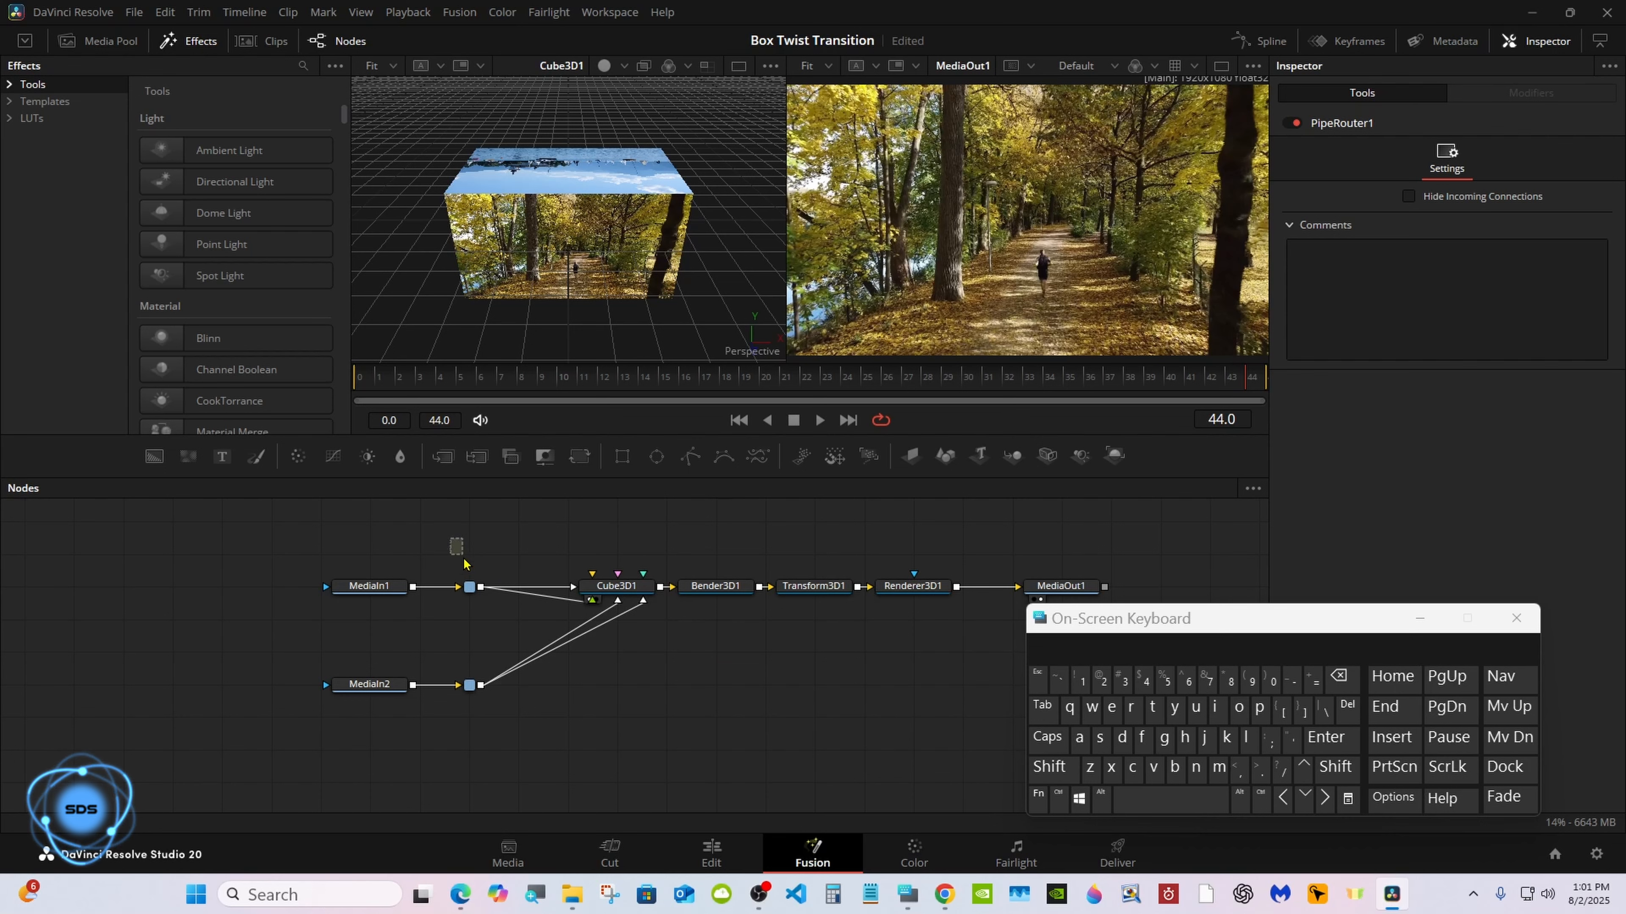
pyautogui.moveTo(464, 563); pyautogui.dragTo(919, 727)
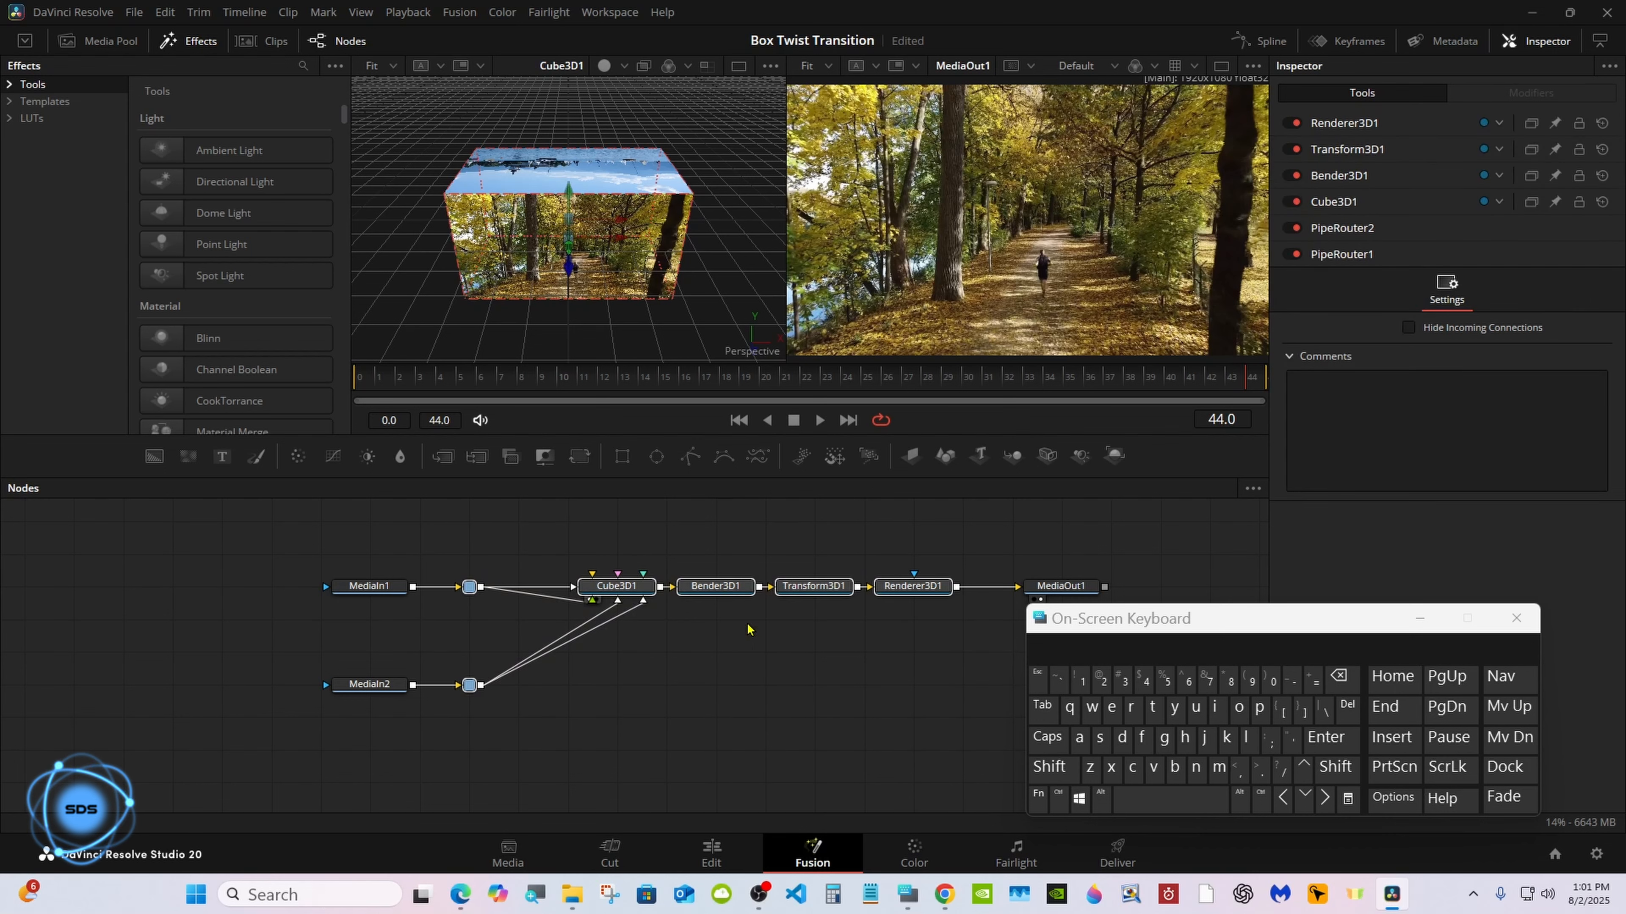
pyautogui.rightClick(736, 594)
pyautogui.moveTo(825, 292)
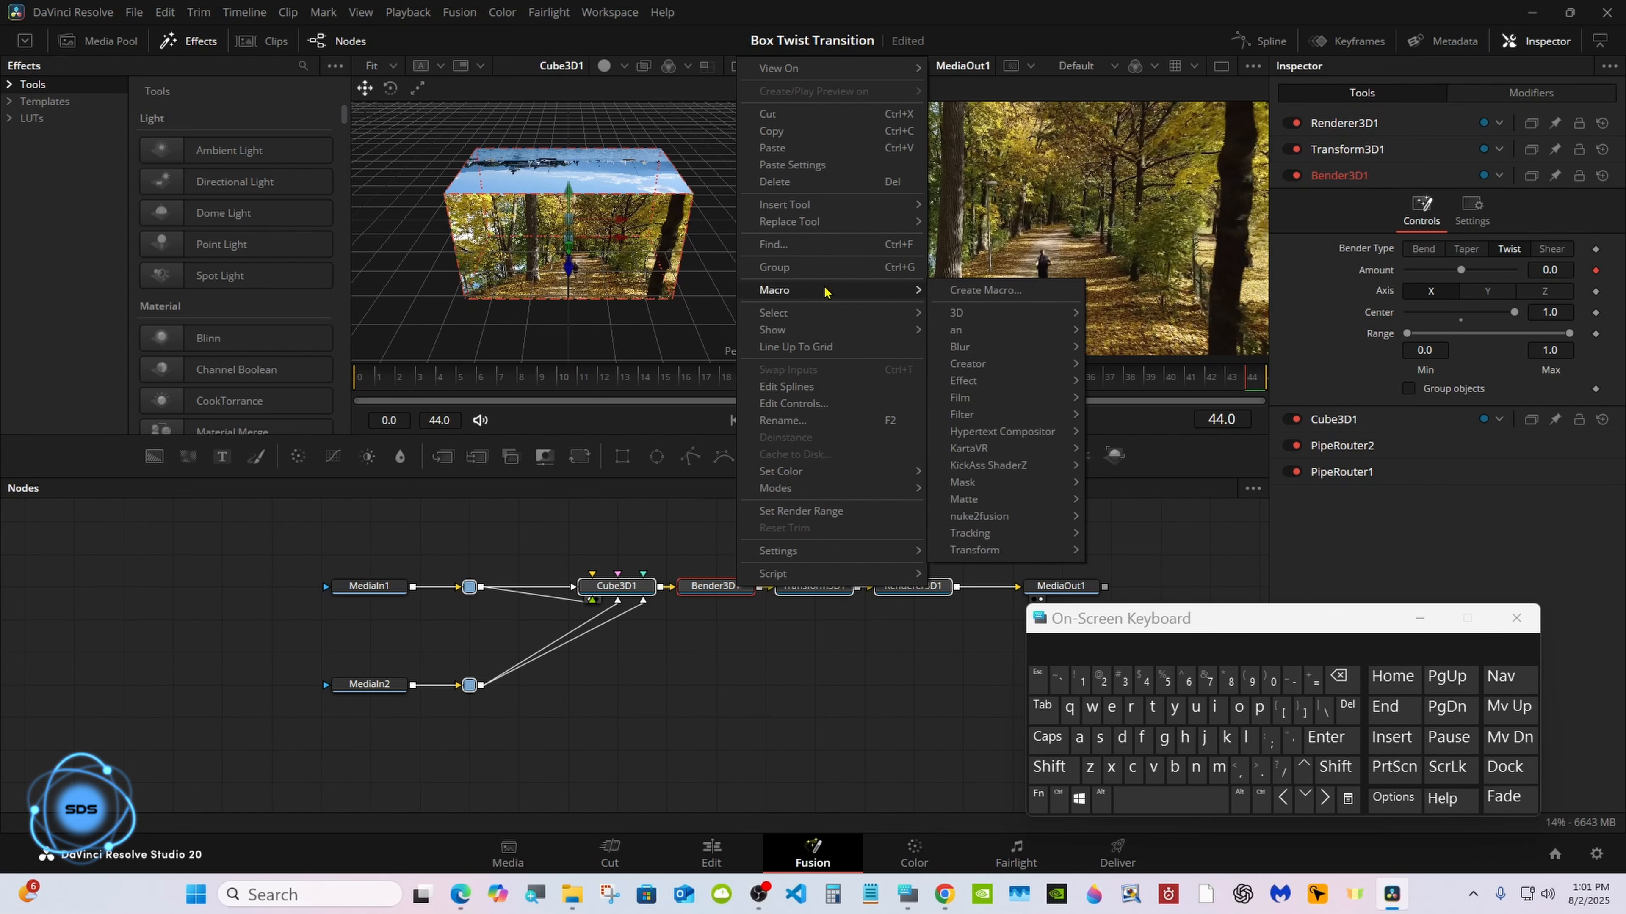
pyautogui.click(986, 292)
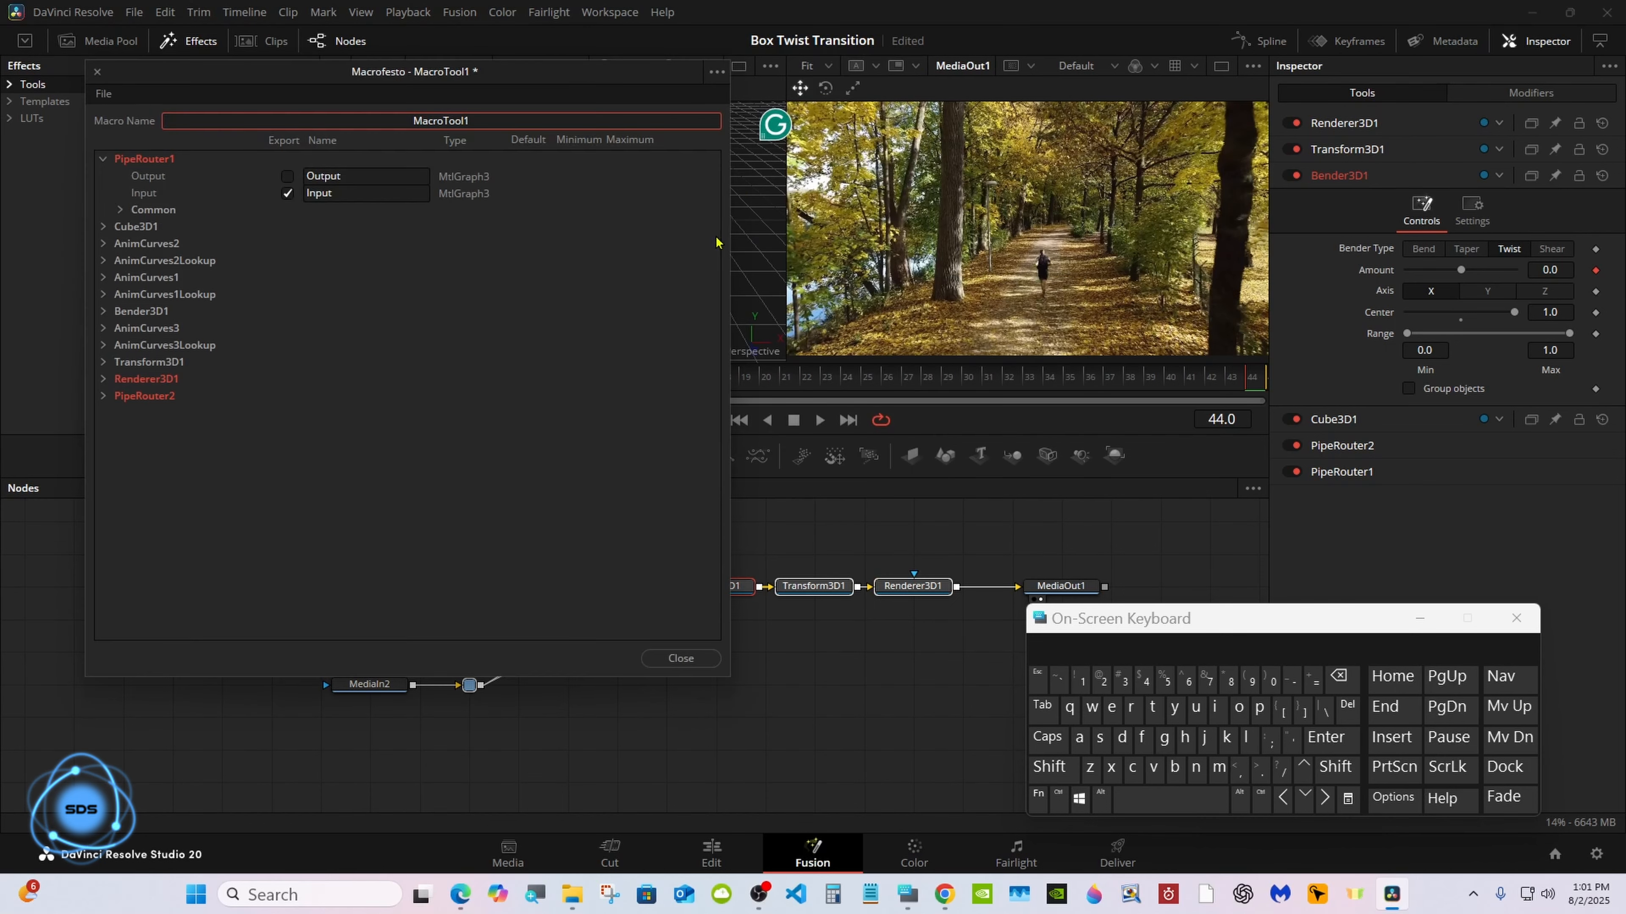
pyautogui.moveTo(320, 26); pyautogui.dragTo(825, 167)
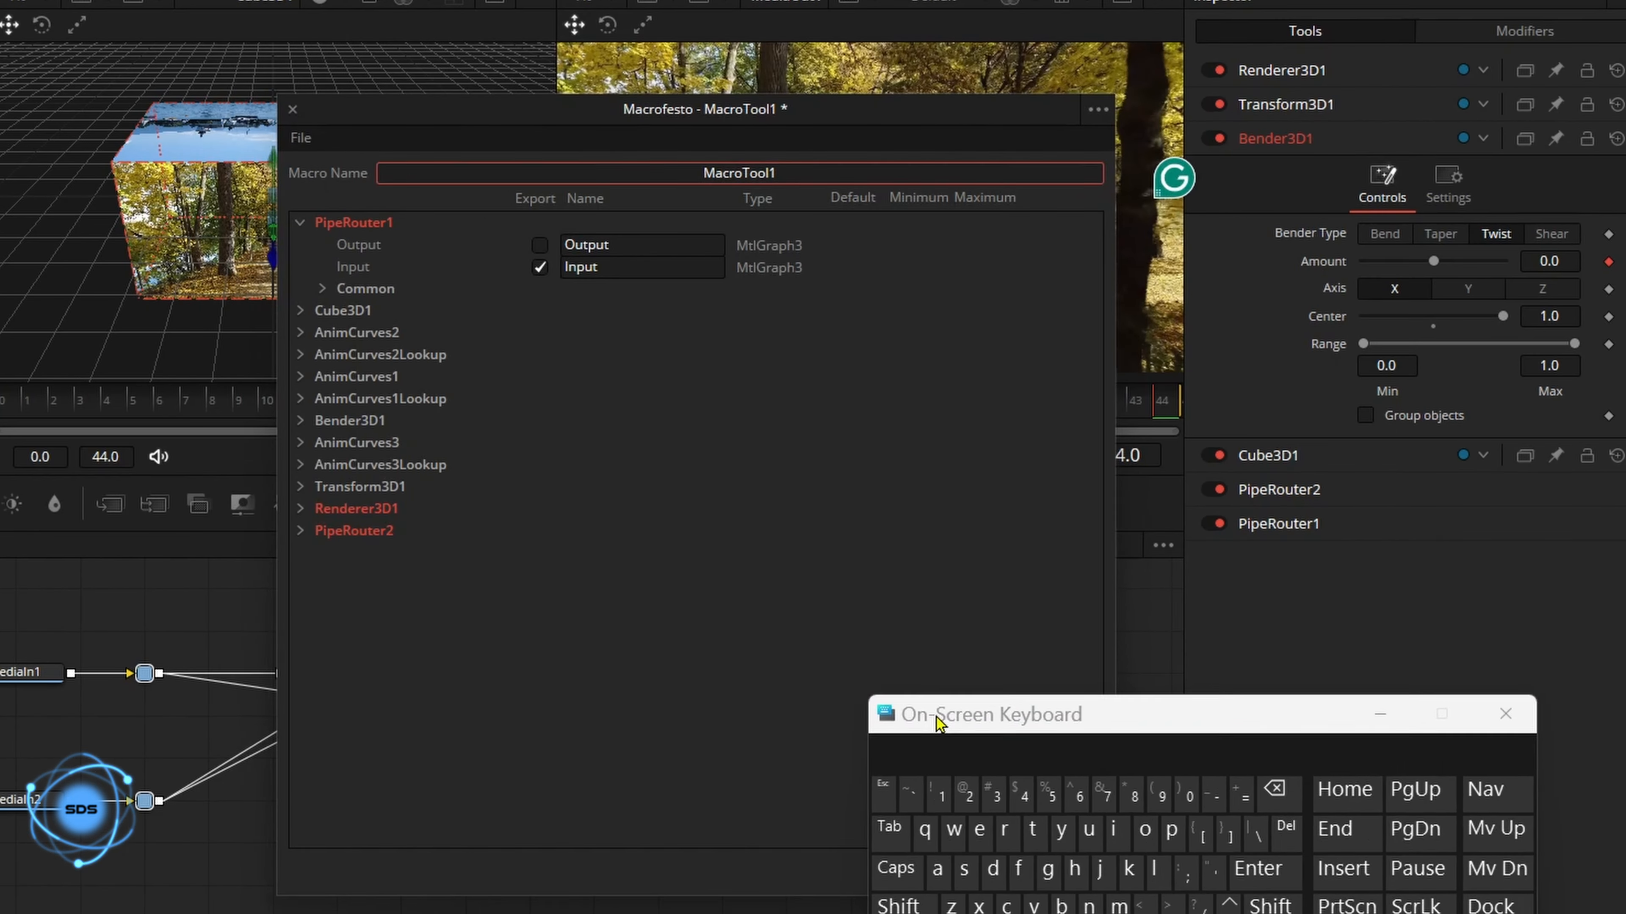
# Name the macro Box Twist Tutorial.
pyautogui.moveTo(1278, 618); pyautogui.dragTo(1147, 467)
pyautogui.click(1209, 528)
pyautogui.click(1106, 597)
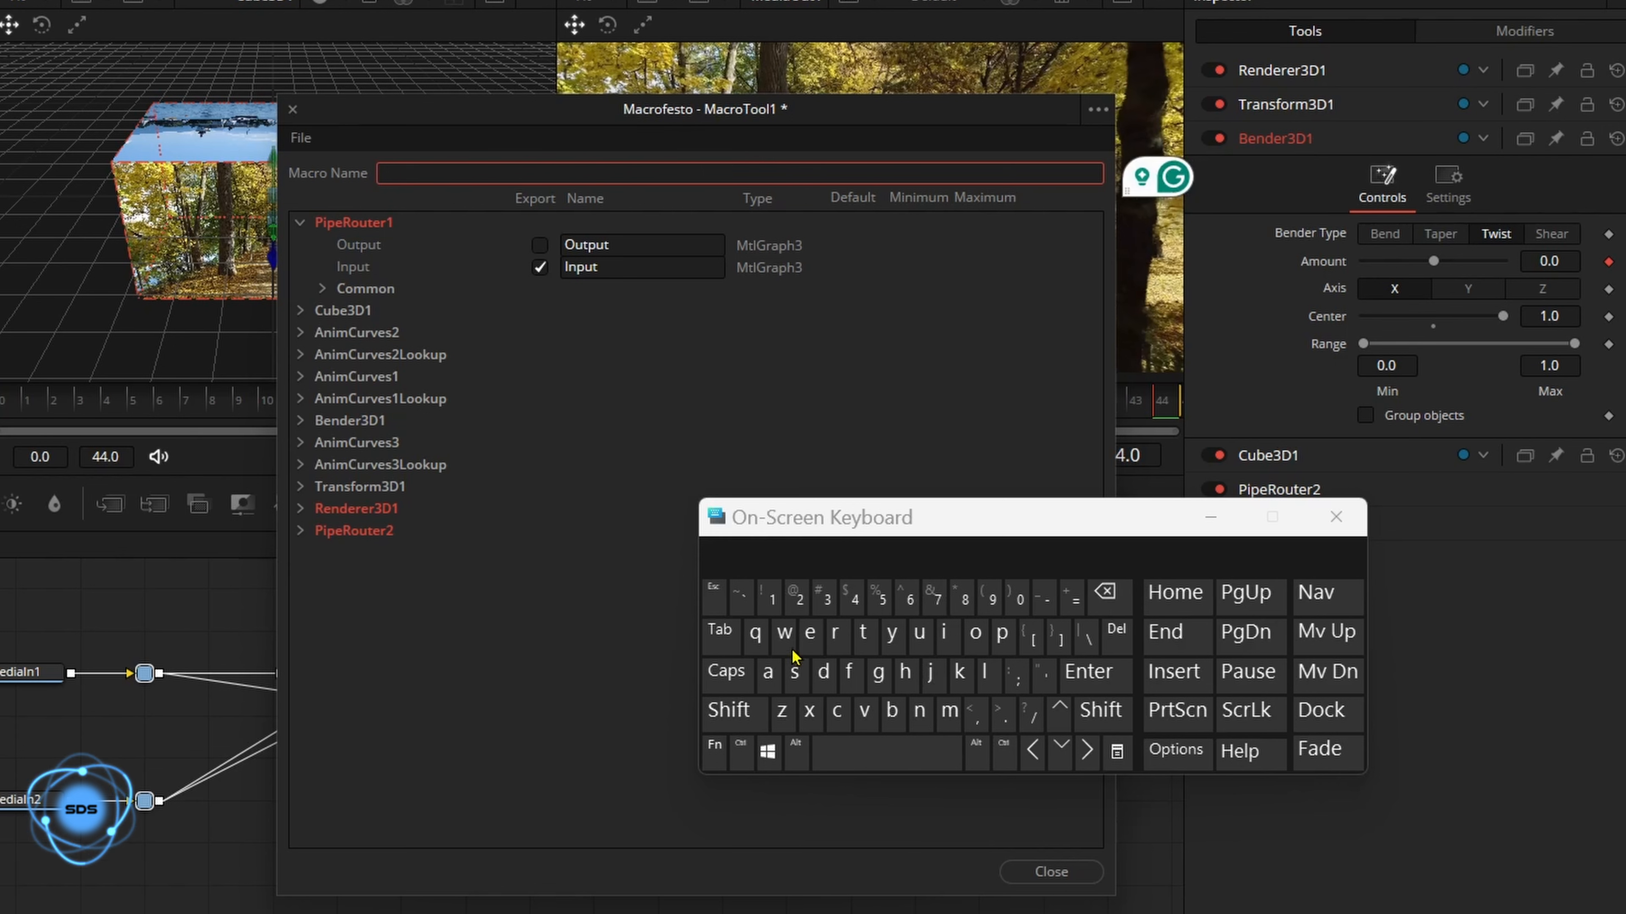
pyautogui.click(739, 714)
pyautogui.click(891, 710)
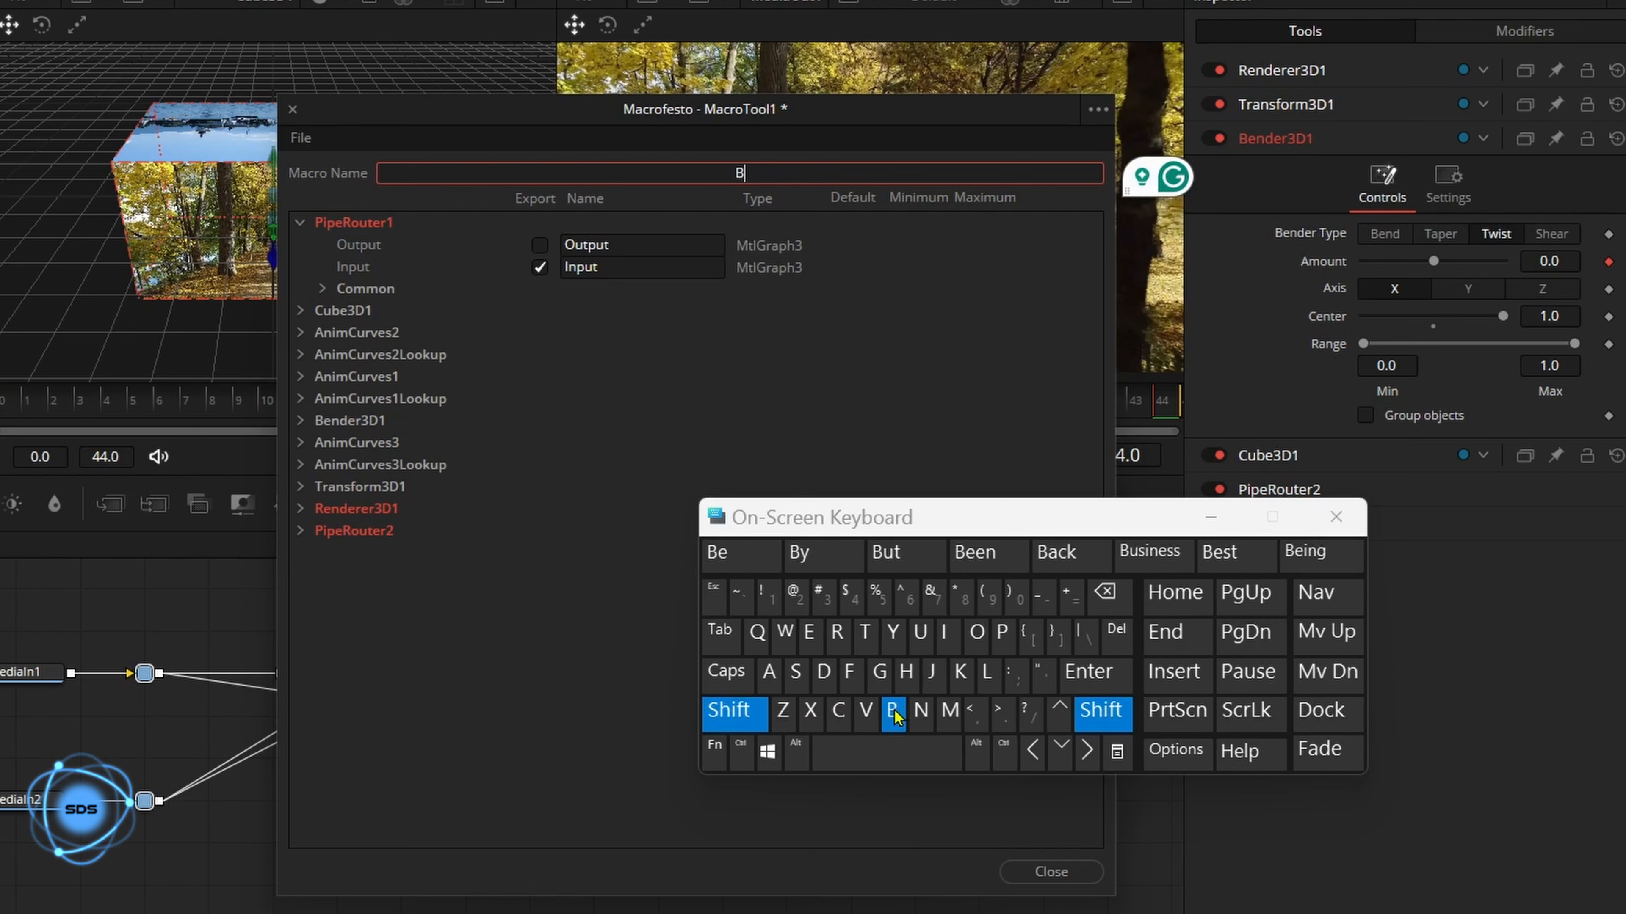
pyautogui.click(975, 632)
pyautogui.click(809, 711)
pyautogui.click(886, 752)
pyautogui.click(729, 709)
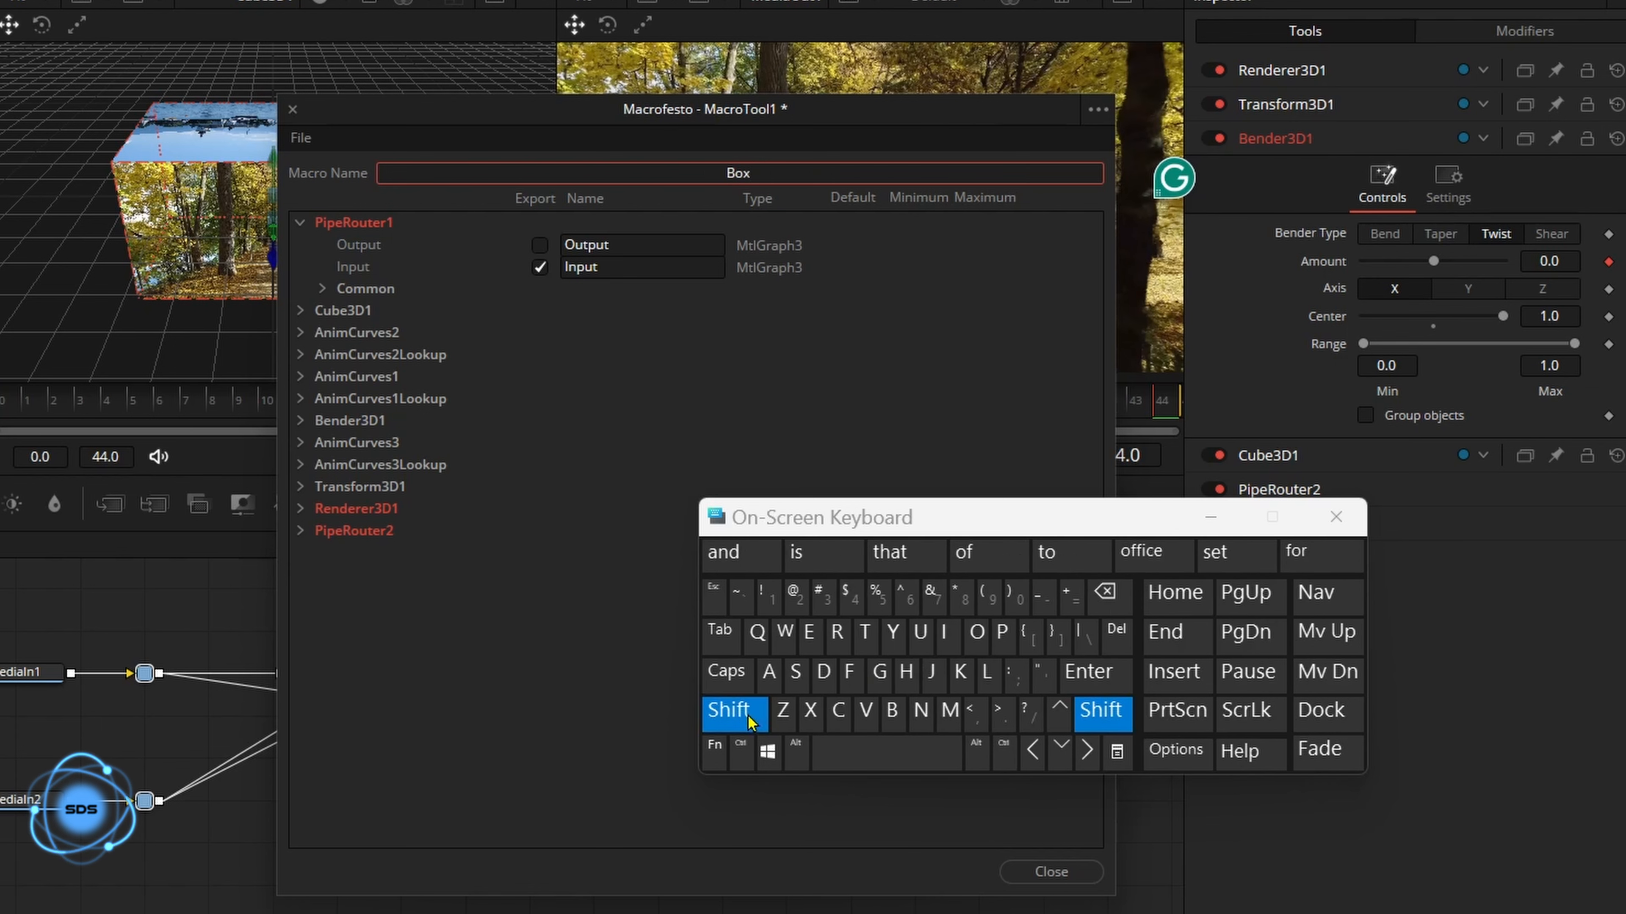
pyautogui.click(863, 632)
pyautogui.click(784, 632)
pyautogui.click(943, 633)
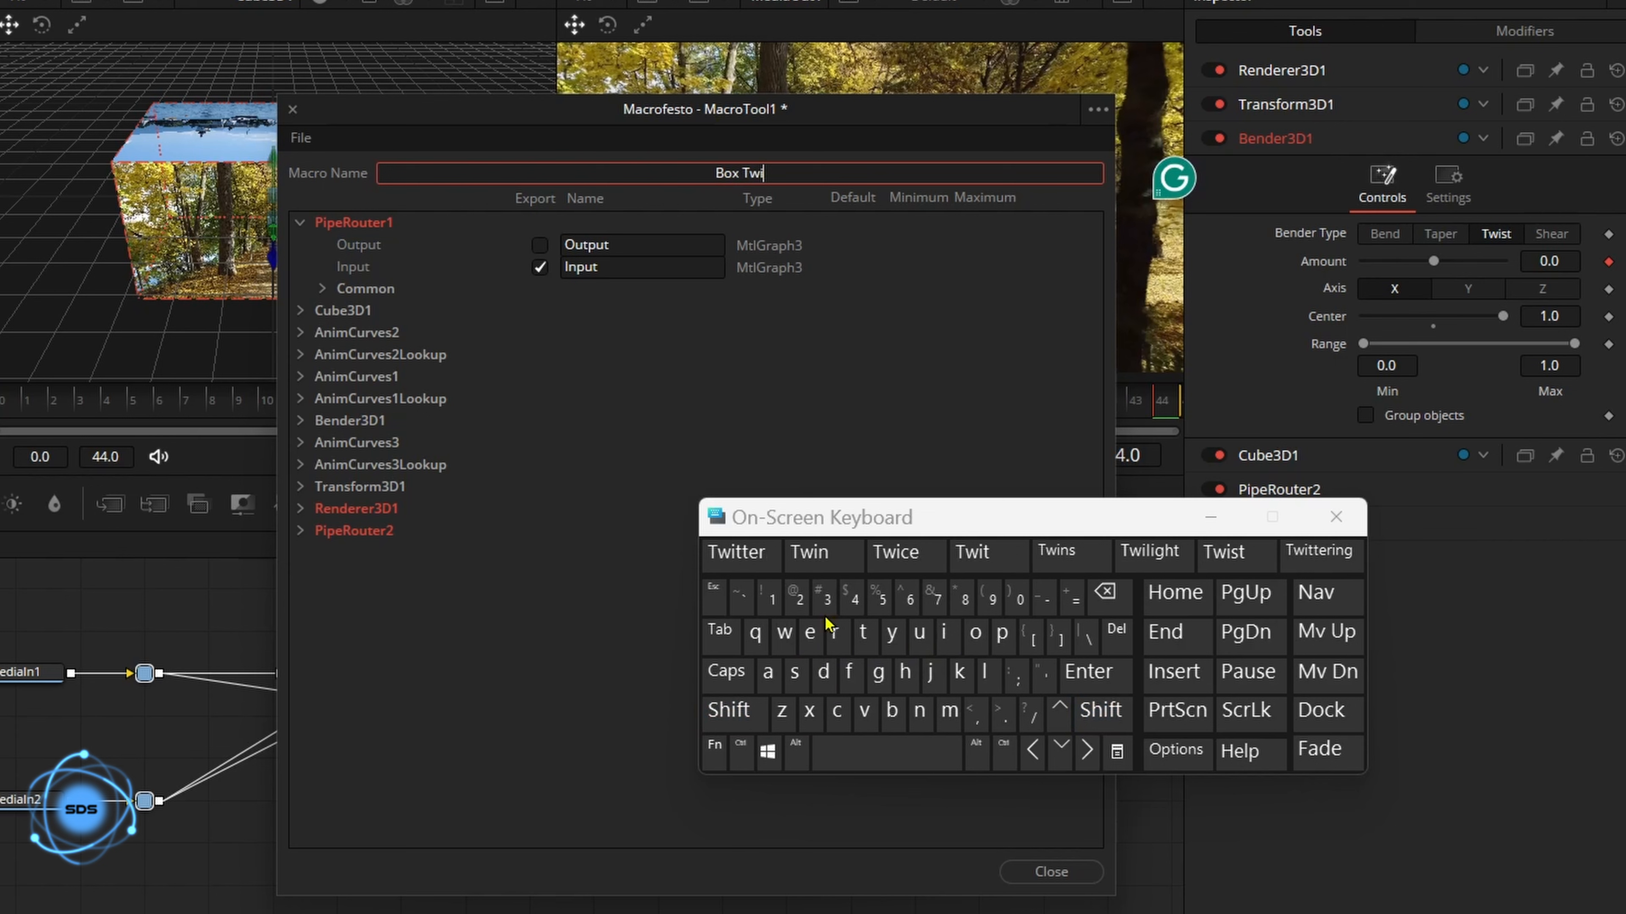
pyautogui.click(794, 672)
pyautogui.click(863, 633)
pyautogui.click(887, 752)
pyautogui.click(730, 709)
pyautogui.click(863, 632)
pyautogui.click(919, 632)
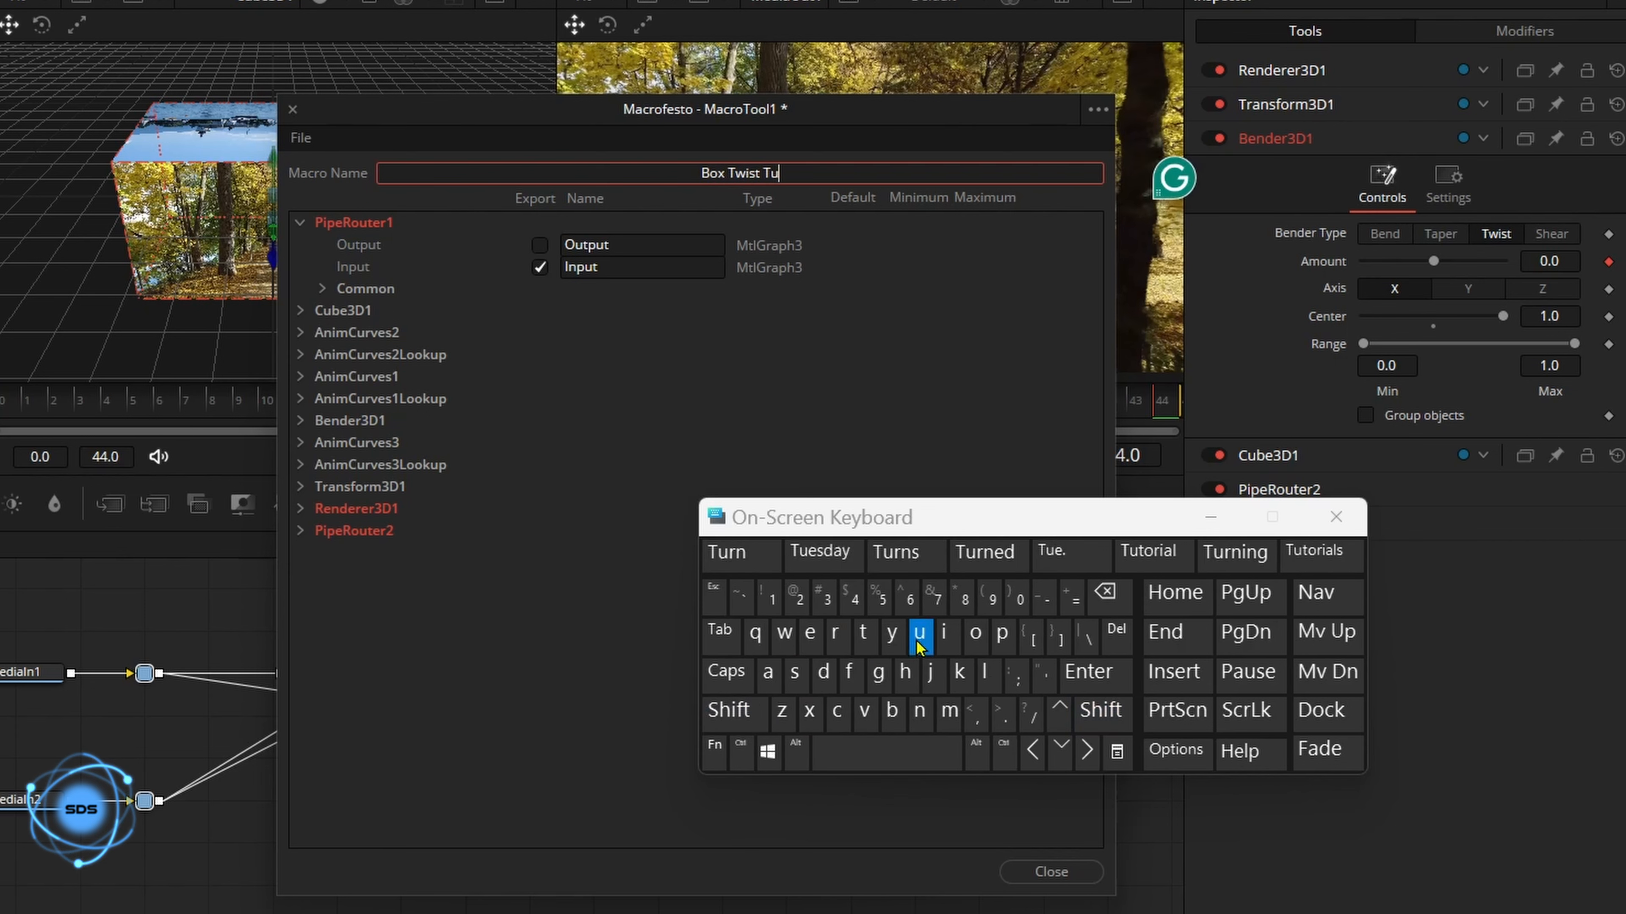
pyautogui.click(863, 632)
pyautogui.click(739, 552)
pyautogui.moveTo(755, 518); pyautogui.dragTo(806, 534)
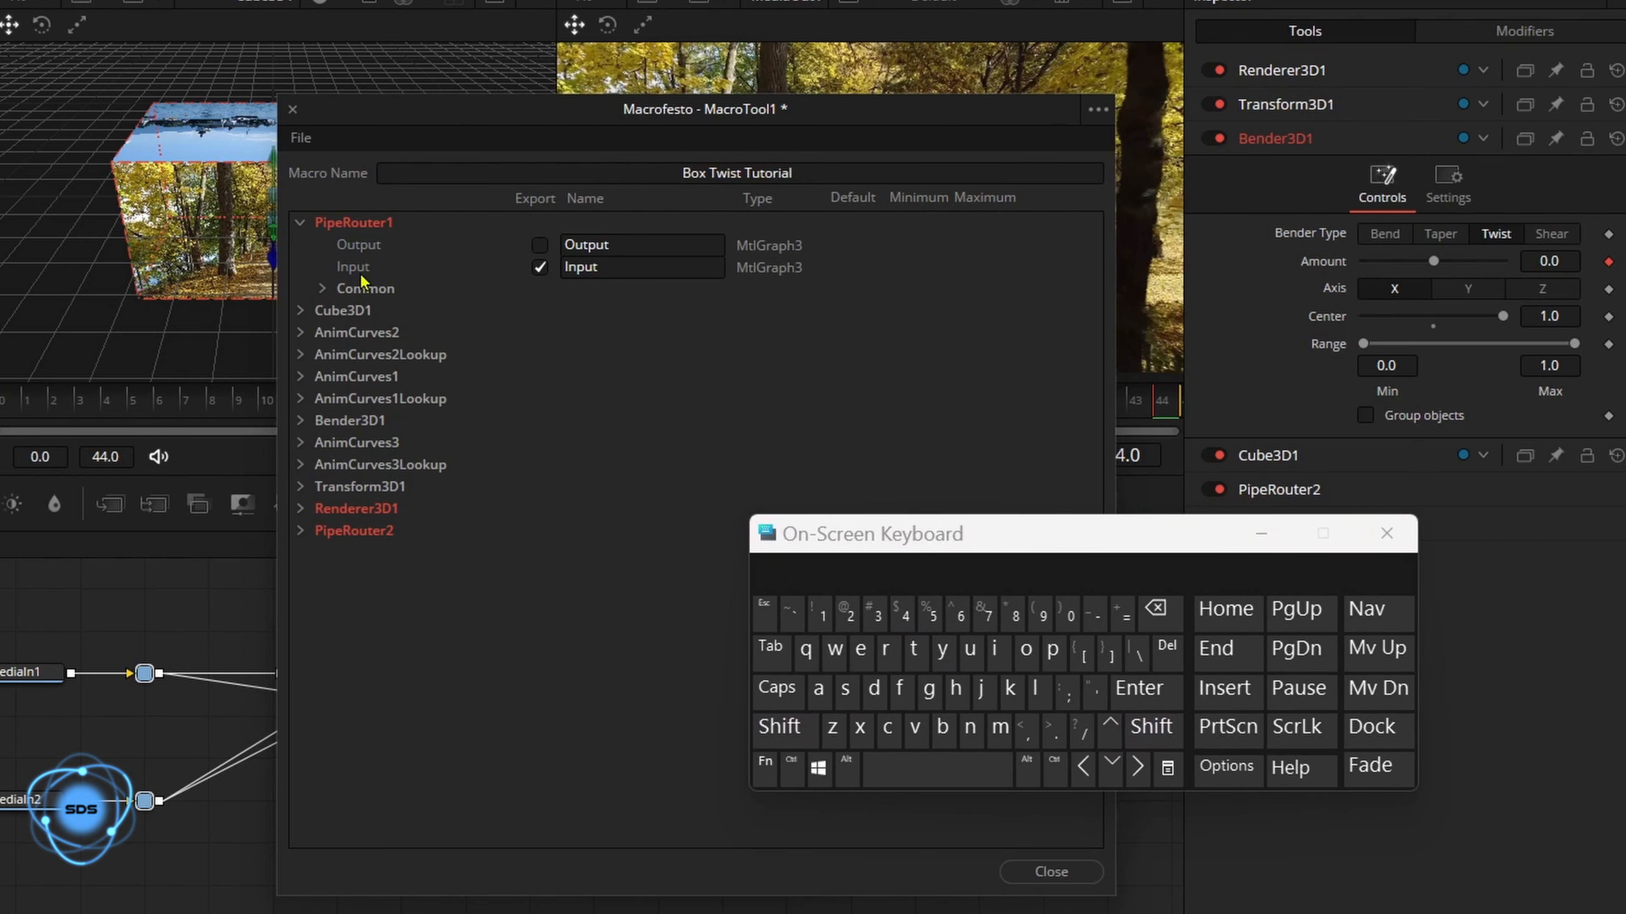
# Compare AnimCurves2's values in the macro editor with the Anim Curves modifiers on Cube3D1 to identify which parameter it drives.
pyautogui.click(300, 223)
pyautogui.click(300, 266)
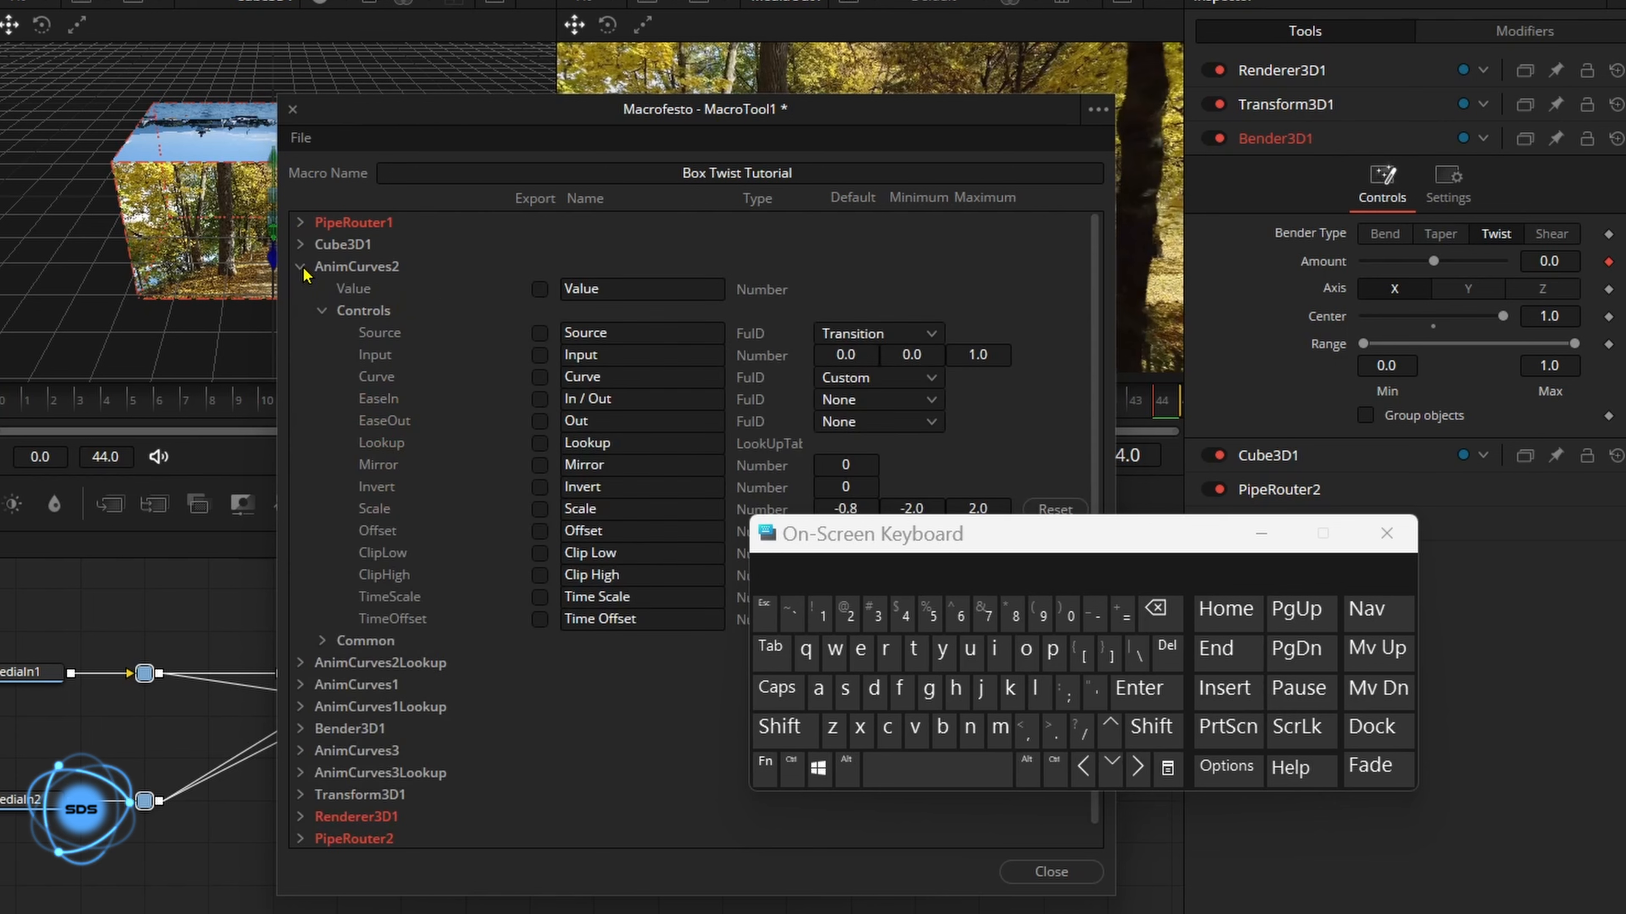
pyautogui.moveTo(840, 551); pyautogui.dragTo(839, 648)
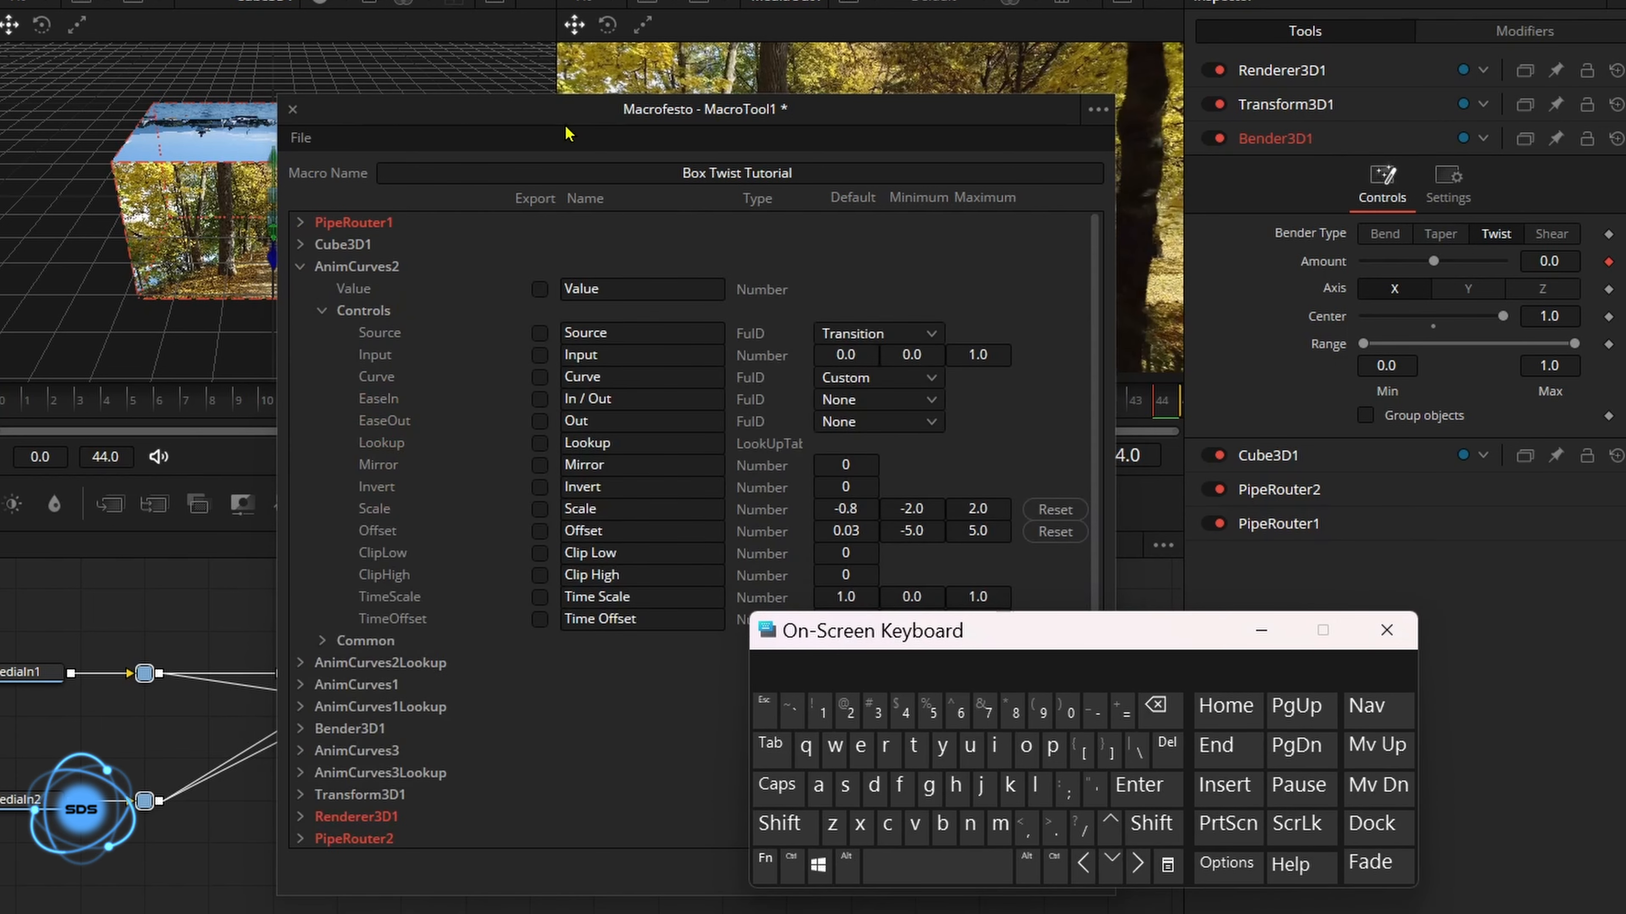
pyautogui.moveTo(567, 133); pyautogui.dragTo(755, 139)
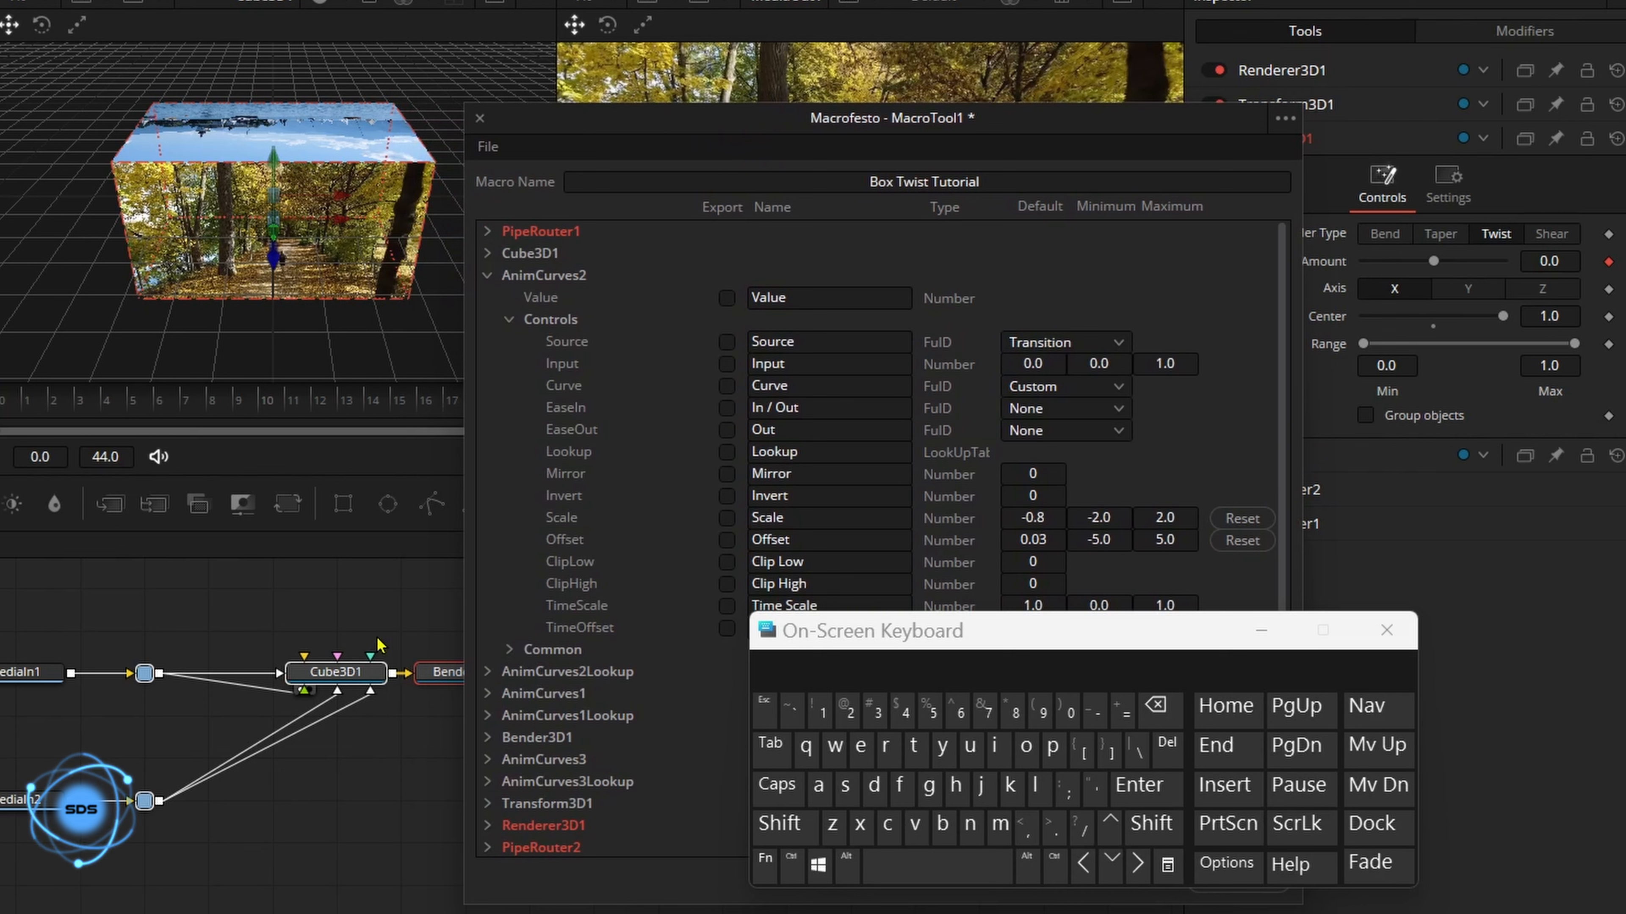
pyautogui.click(361, 681)
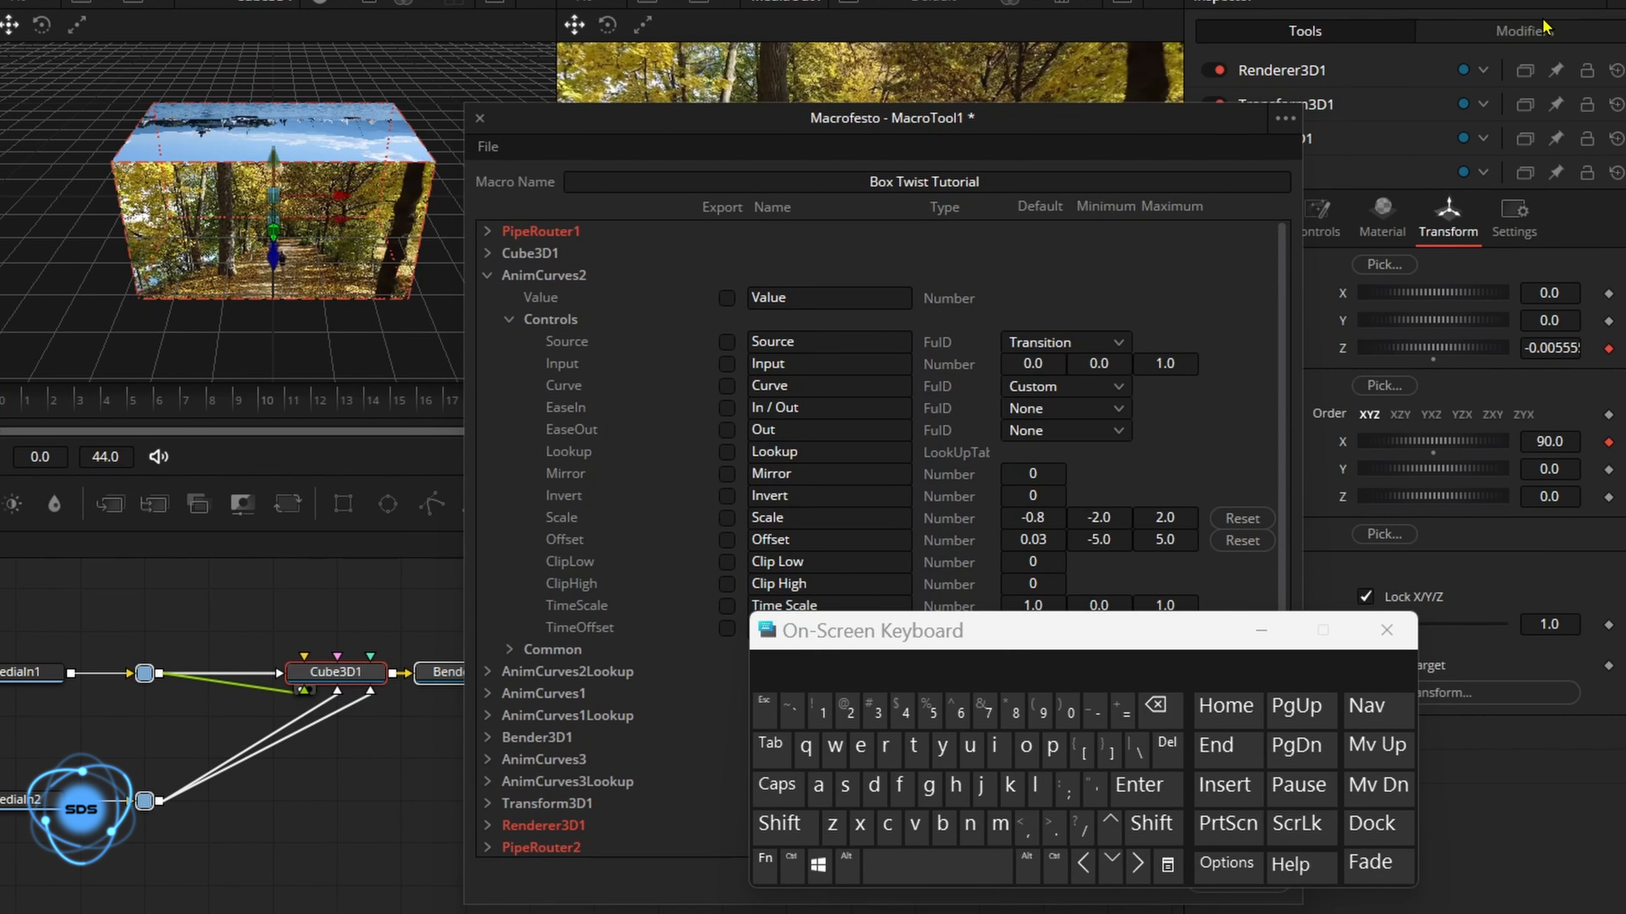
pyautogui.click(1543, 34)
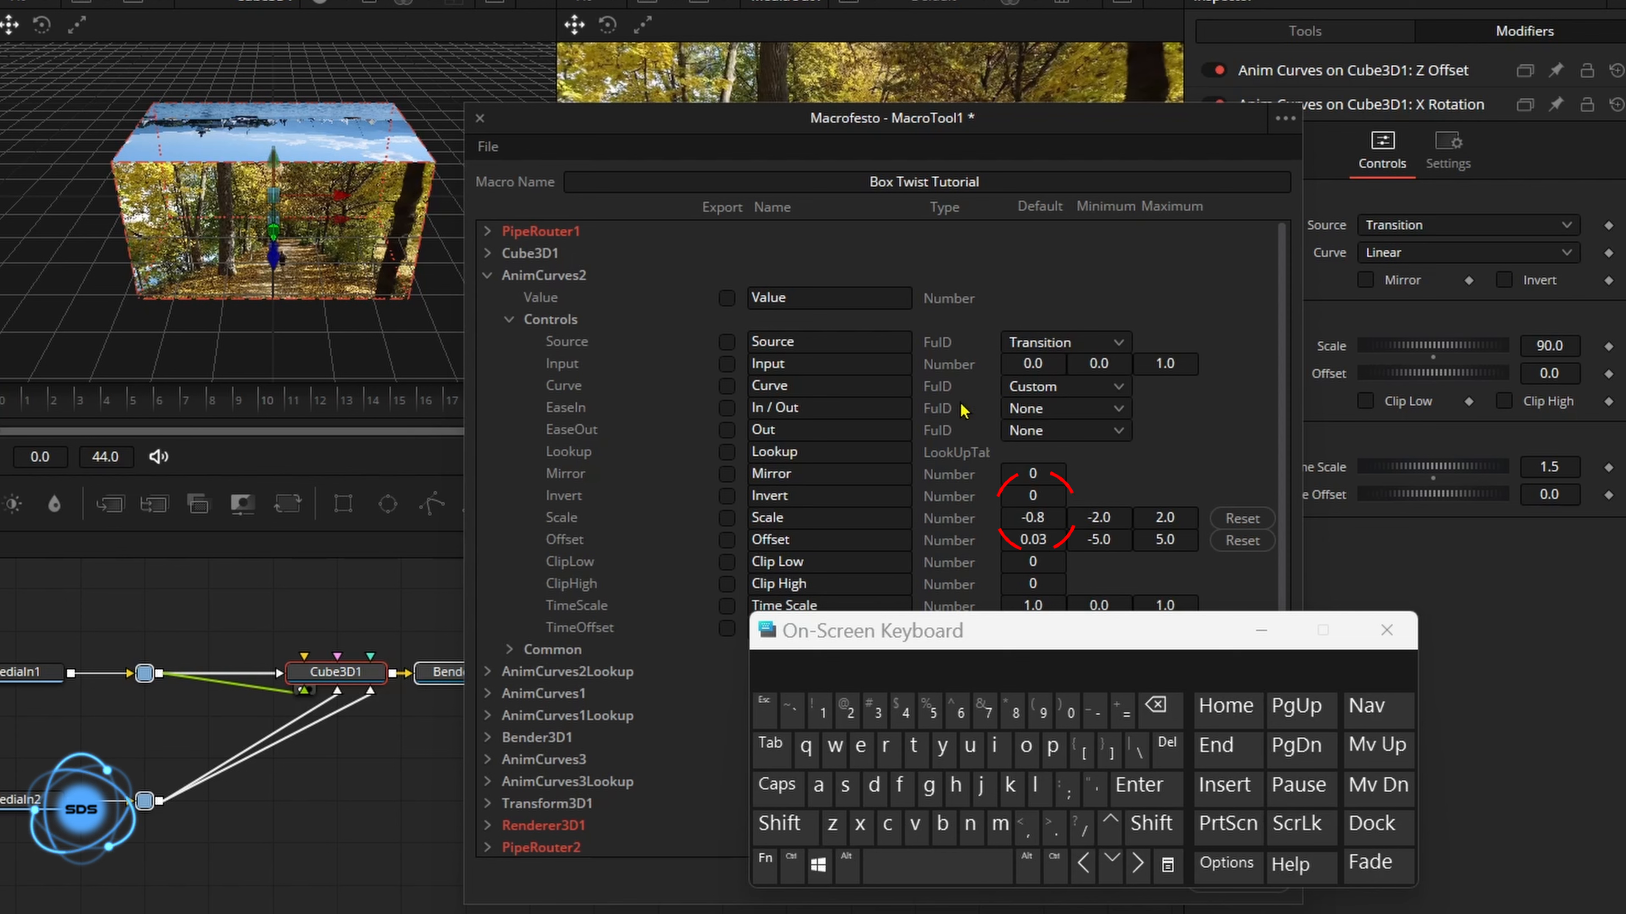
pyautogui.moveTo(766, 131); pyautogui.dragTo(739, 124)
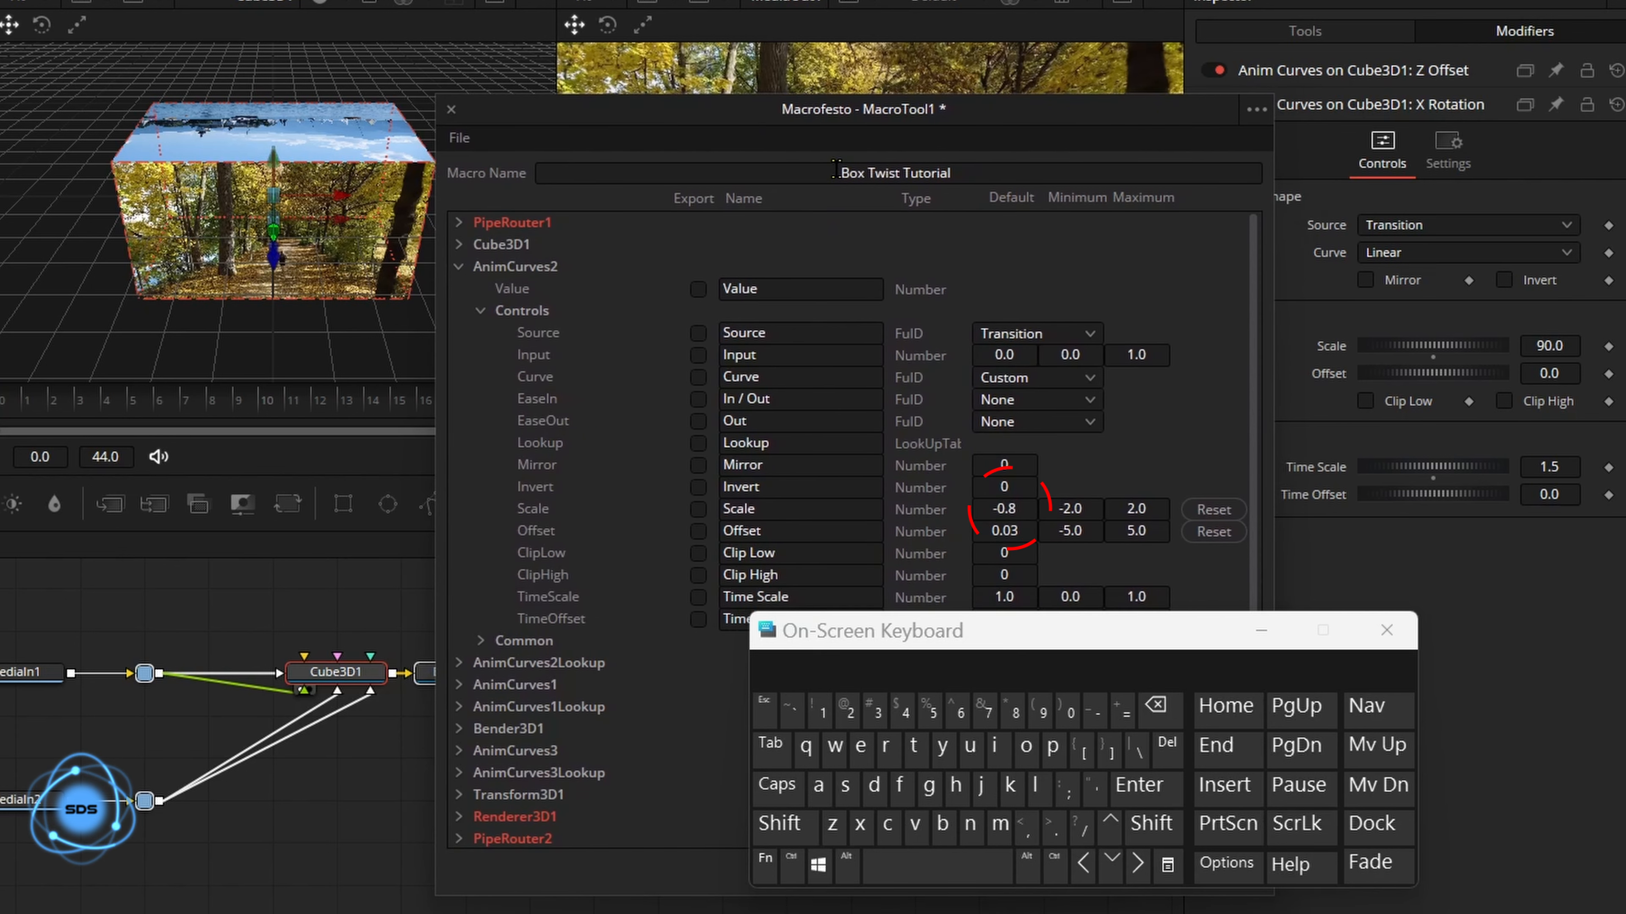
pyautogui.click(1412, 72)
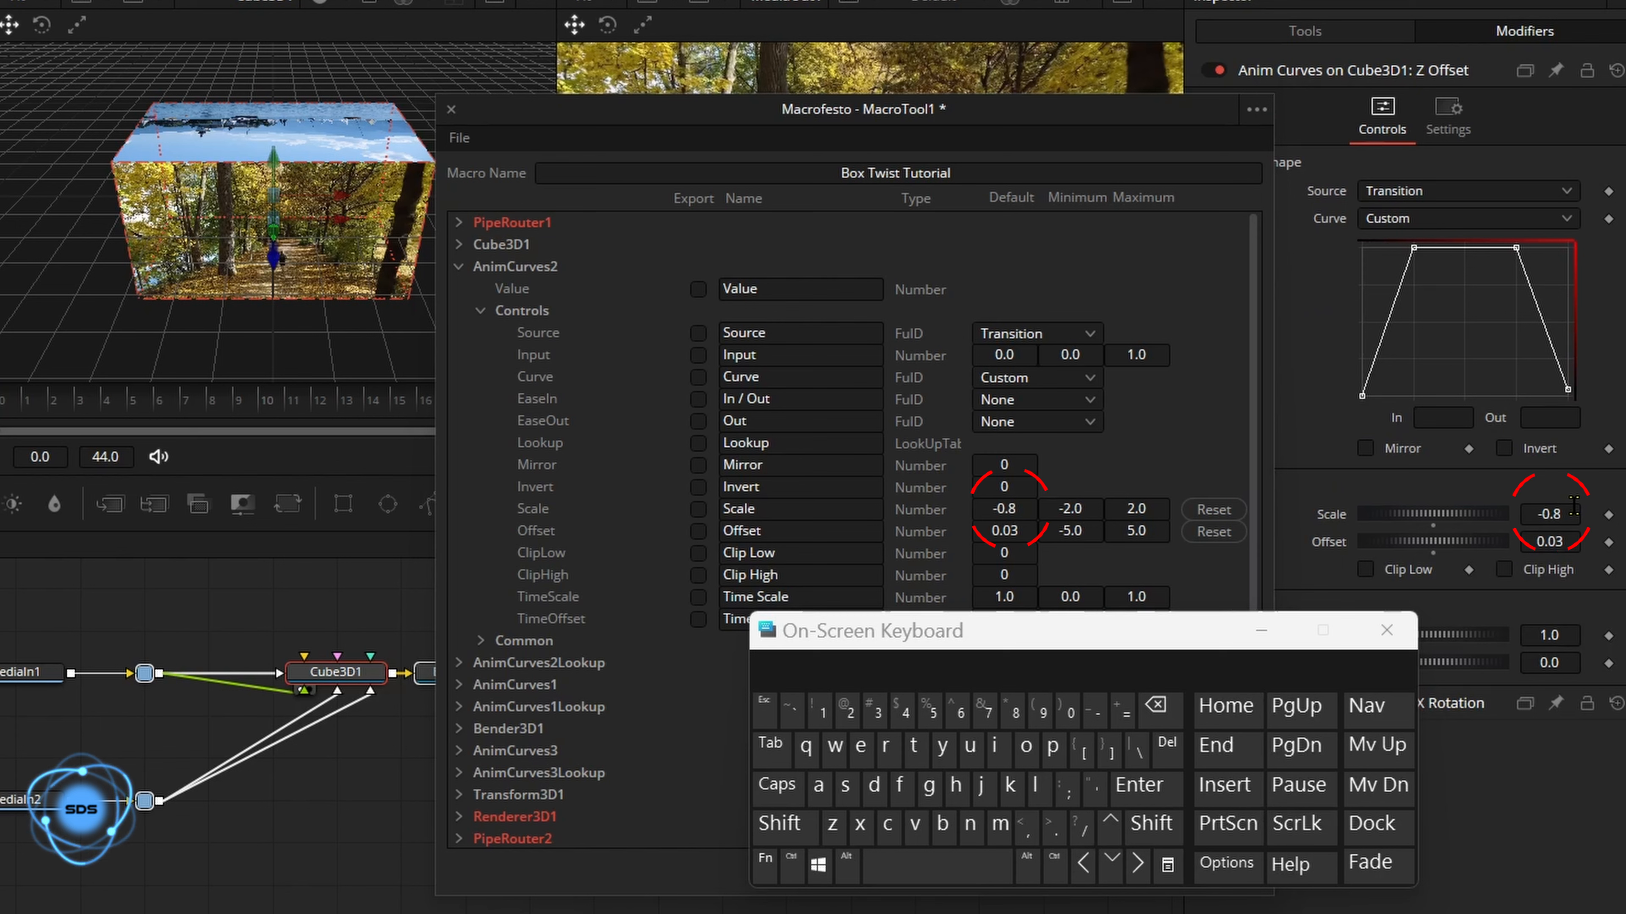
# Export the Scale control of AnimCurves2 and rename it PUSH AMOUNT.
pyautogui.click(698, 510)
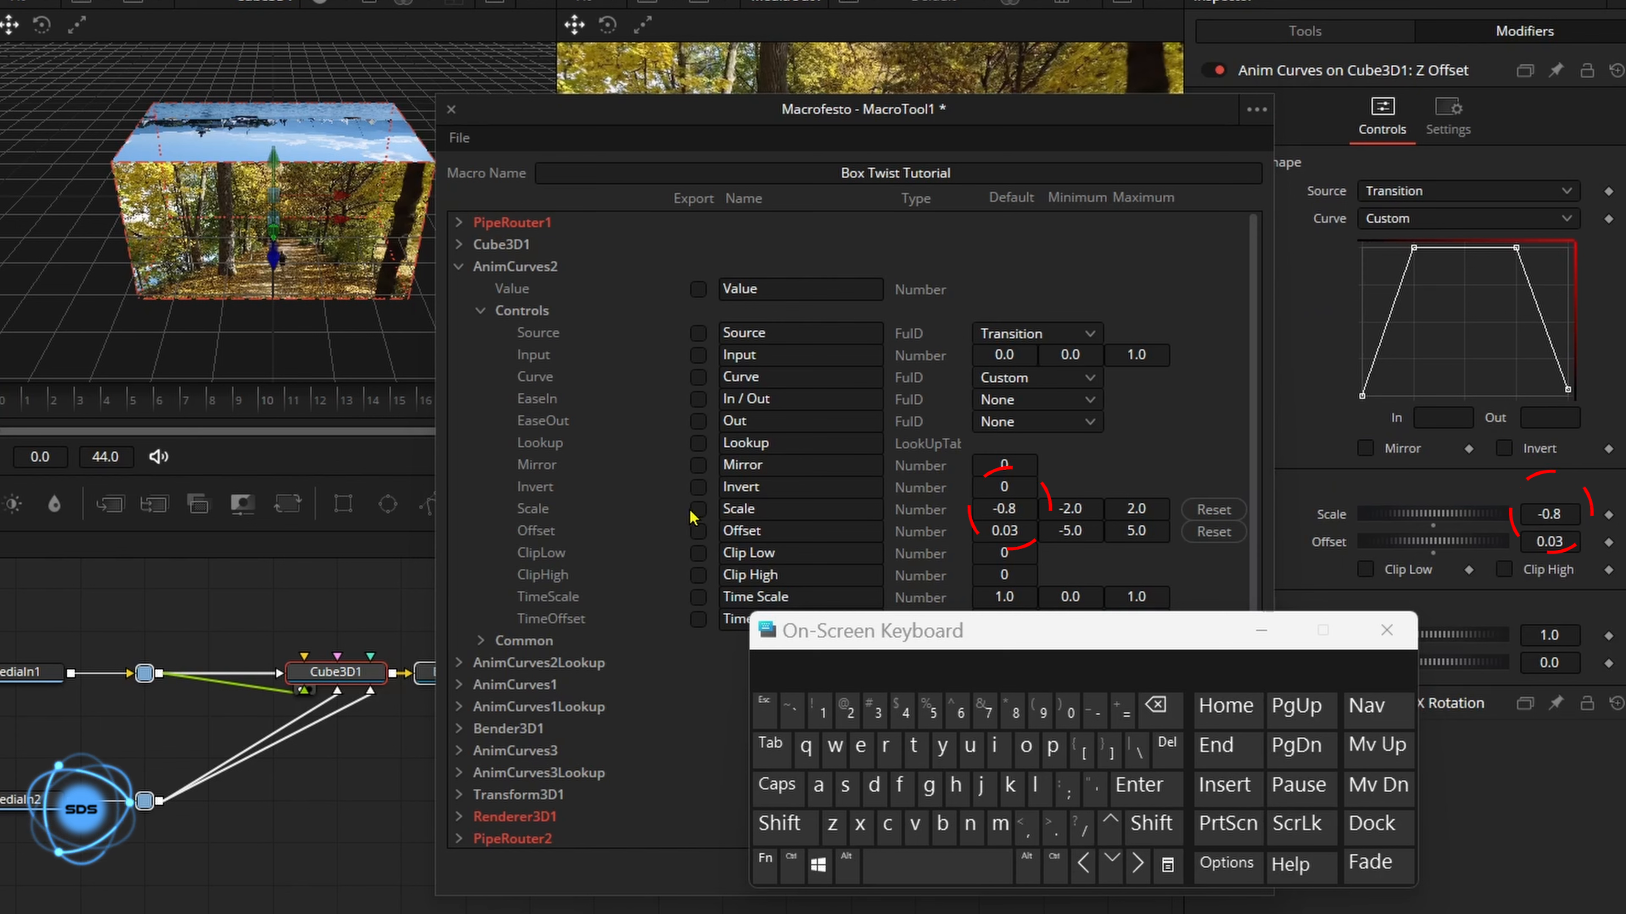
pyautogui.click(786, 506)
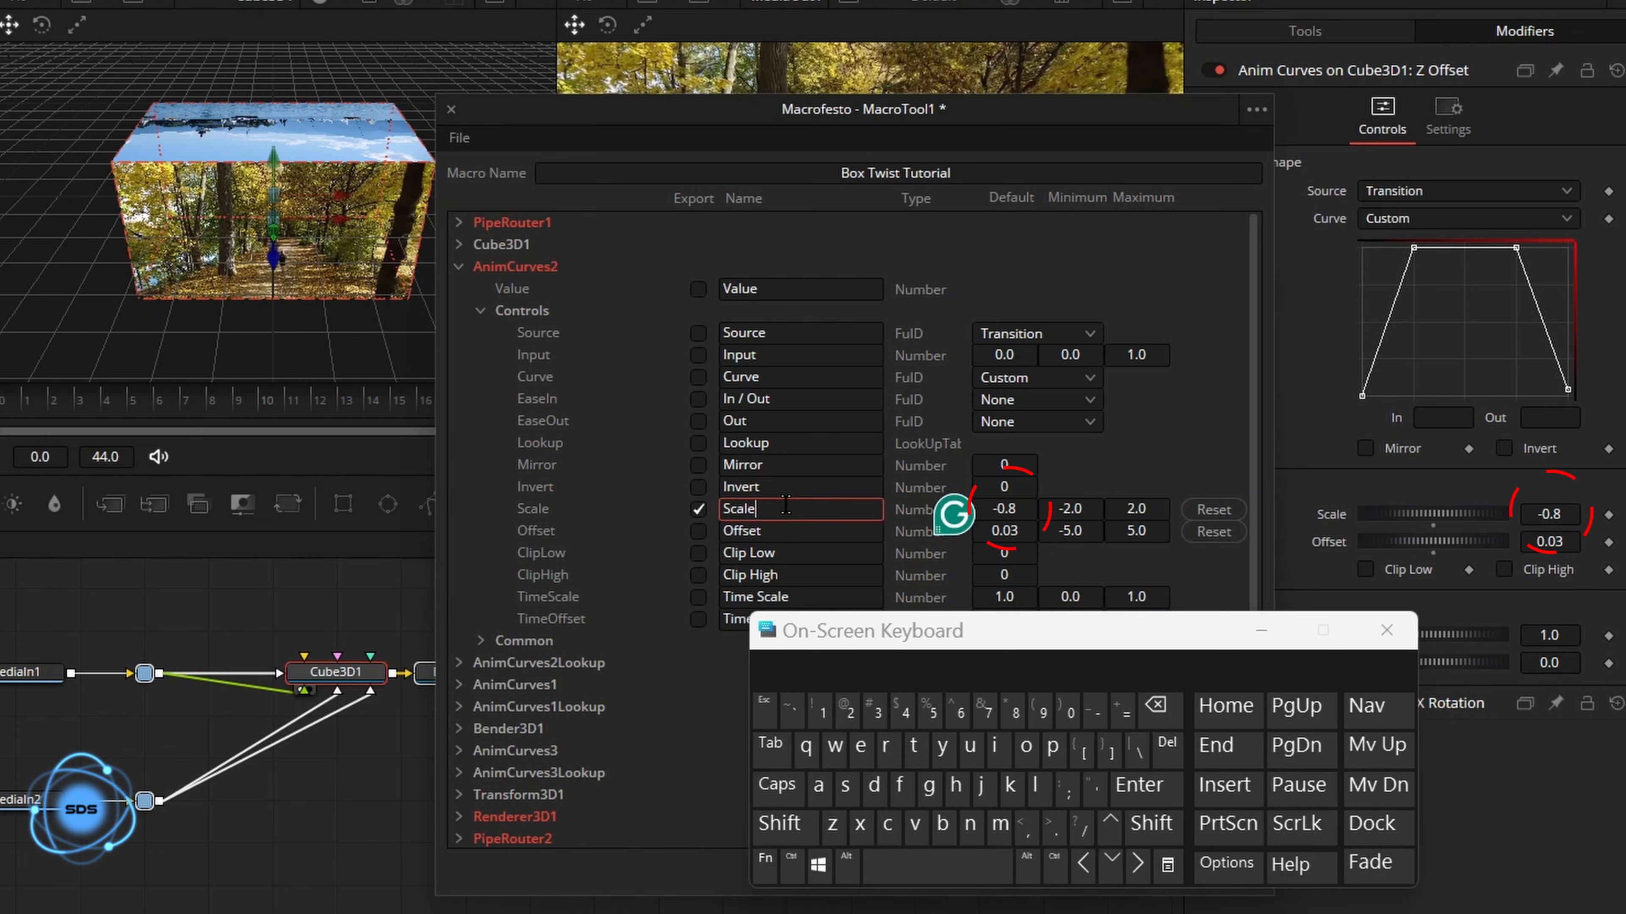
pyautogui.click(1157, 709)
pyautogui.click(1157, 709)
pyautogui.click(1157, 708)
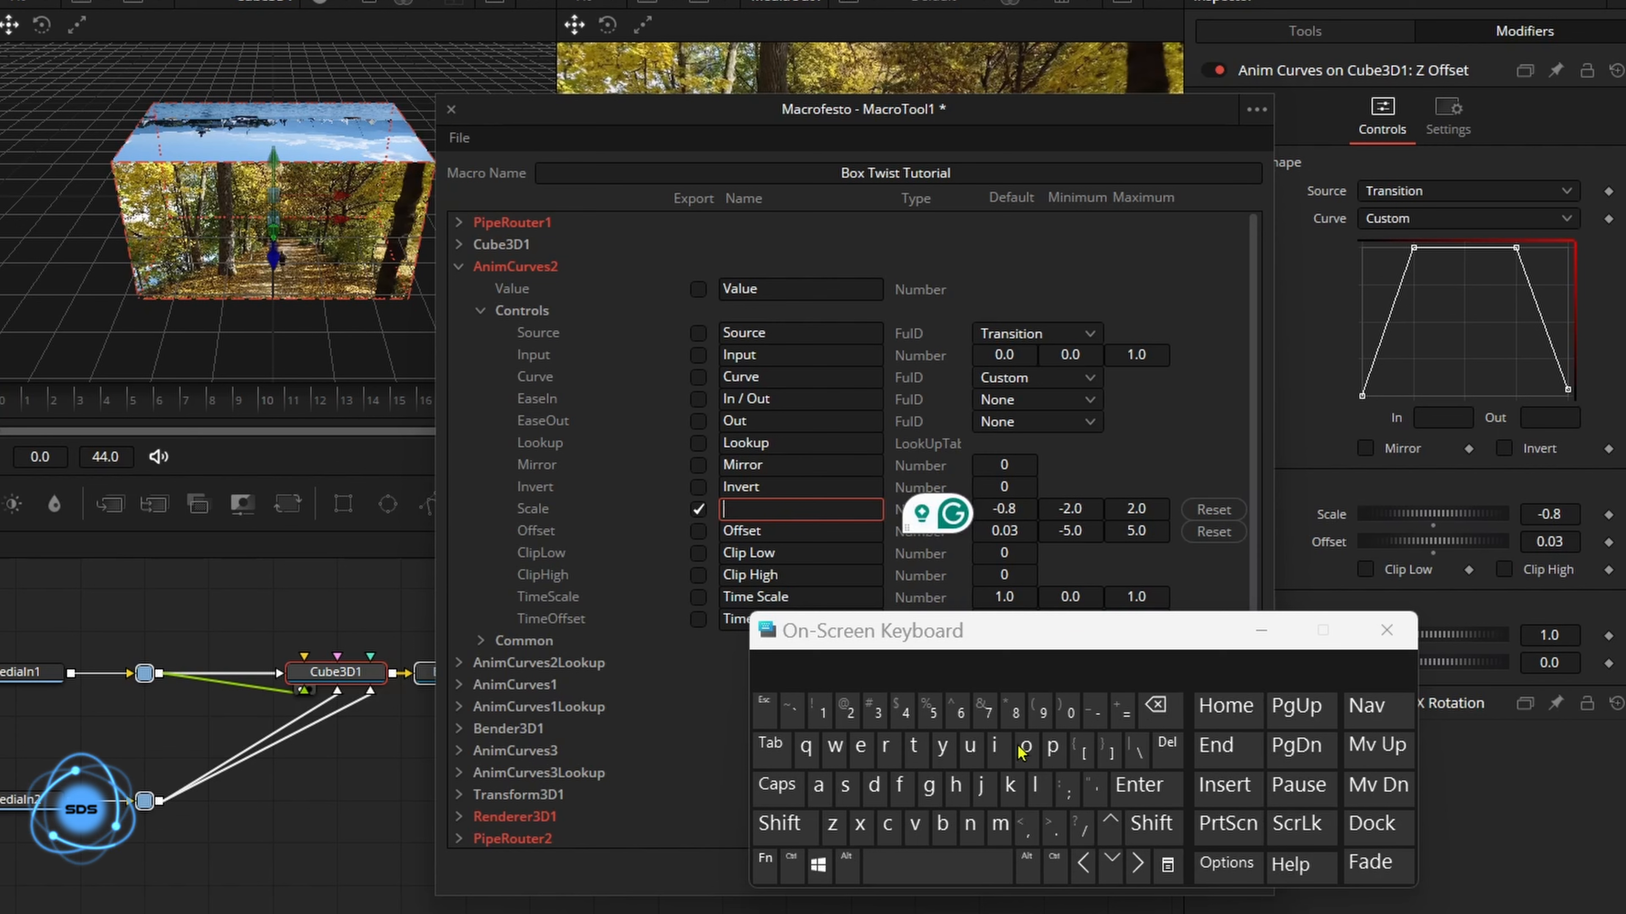
pyautogui.click(777, 785)
pyautogui.click(1052, 744)
pyautogui.click(982, 756)
pyautogui.click(846, 786)
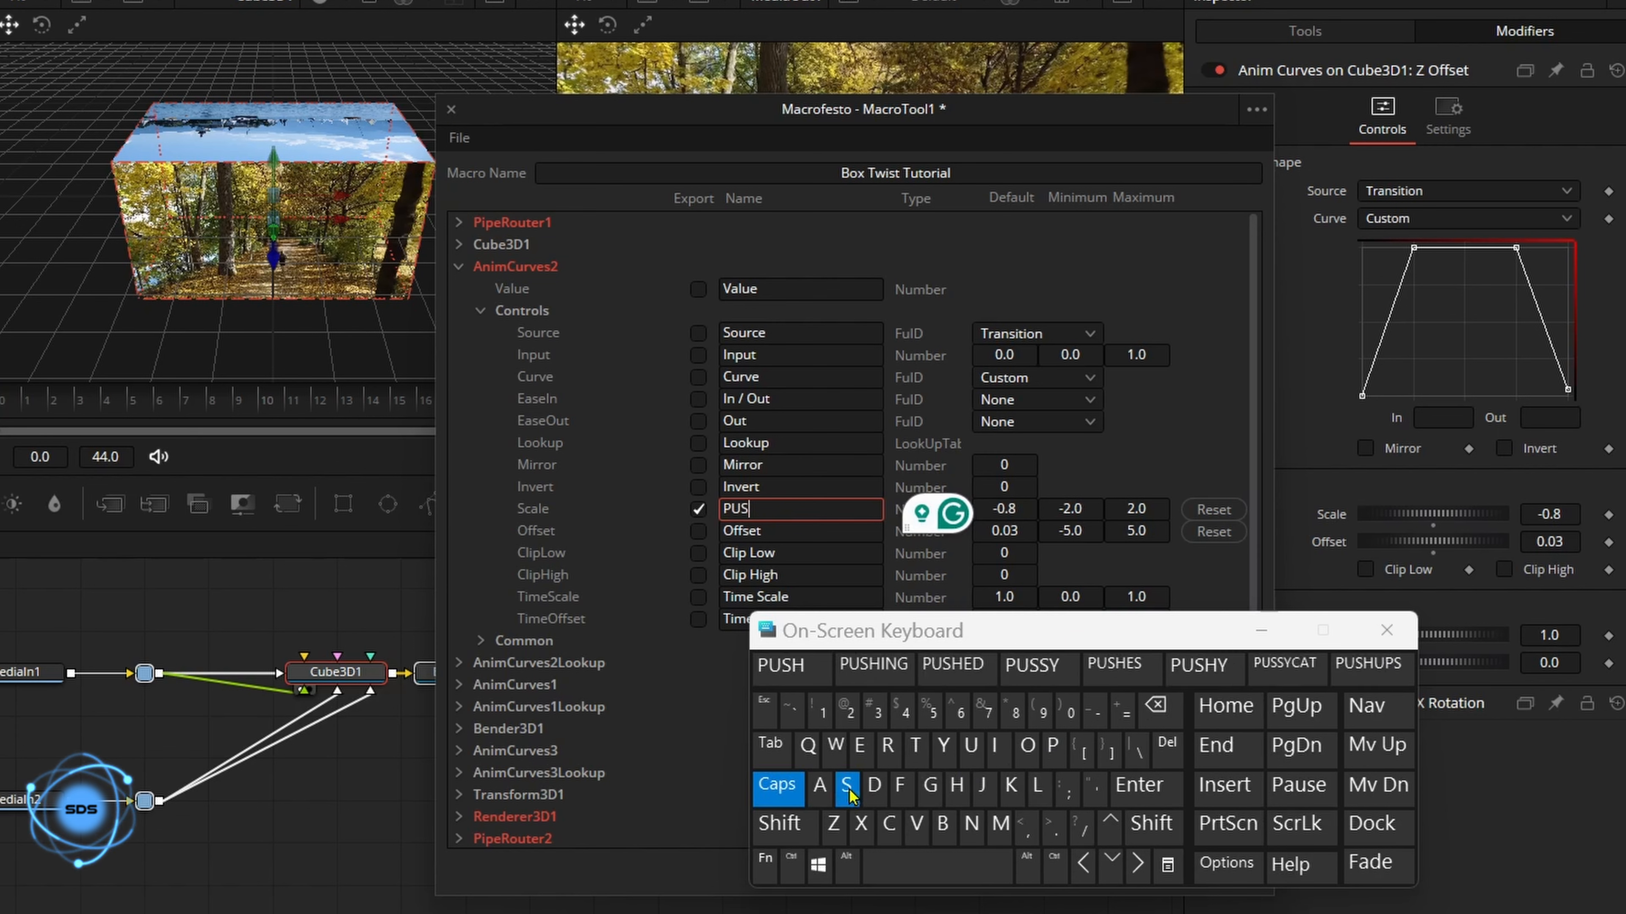
pyautogui.click(957, 787)
pyautogui.click(921, 866)
pyautogui.click(819, 786)
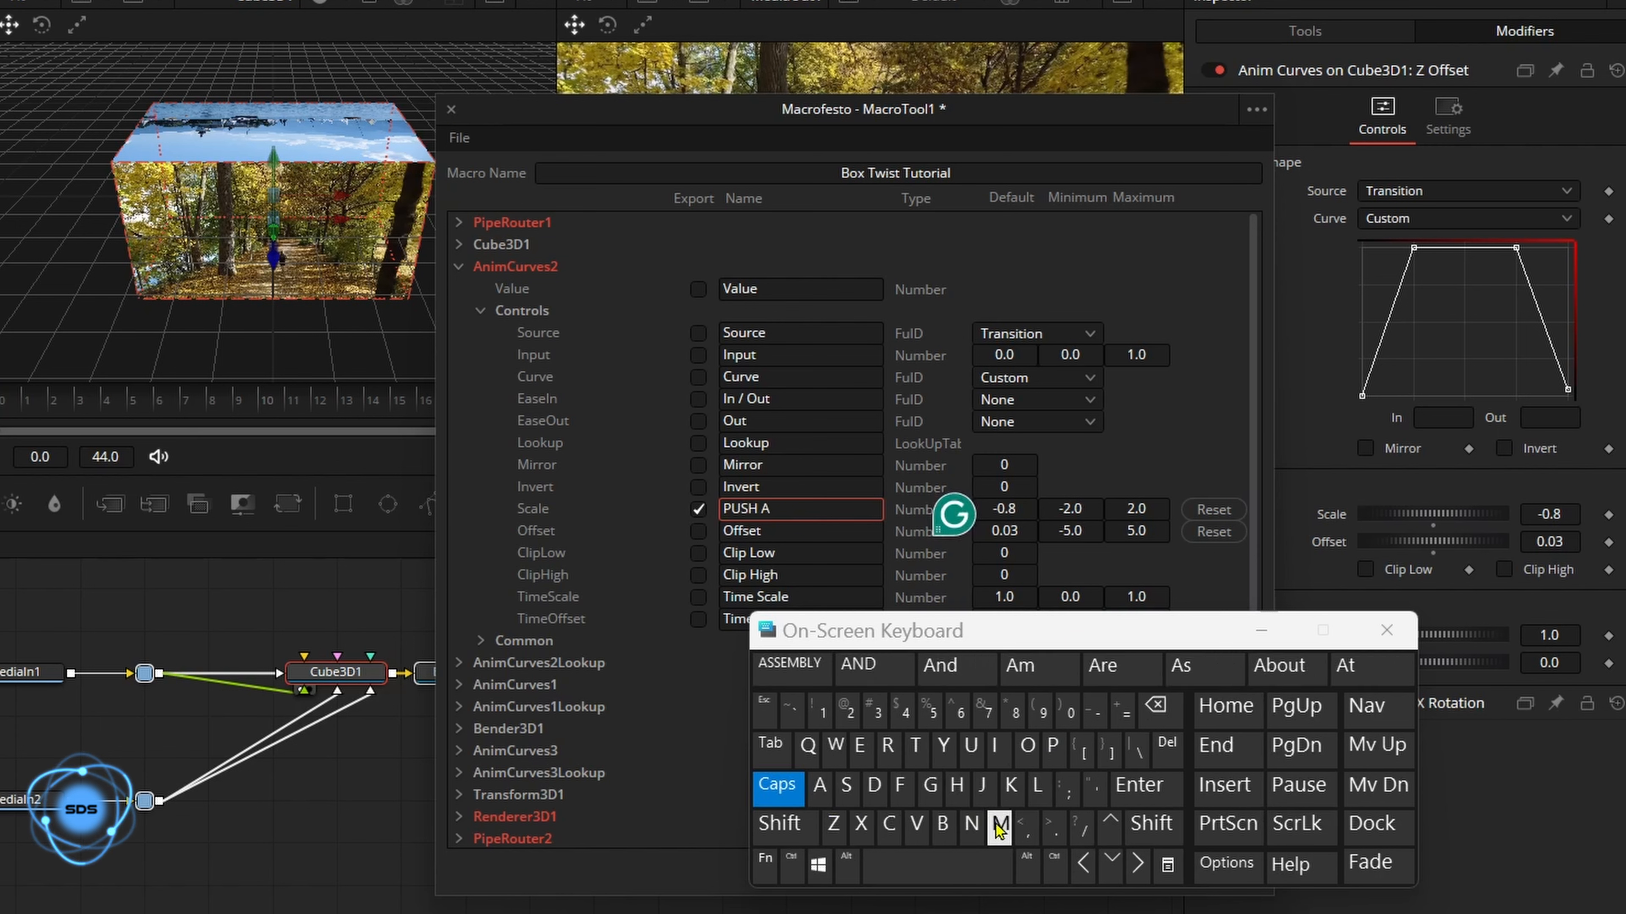
pyautogui.click(999, 825)
pyautogui.click(1027, 746)
pyautogui.click(971, 746)
pyautogui.click(794, 667)
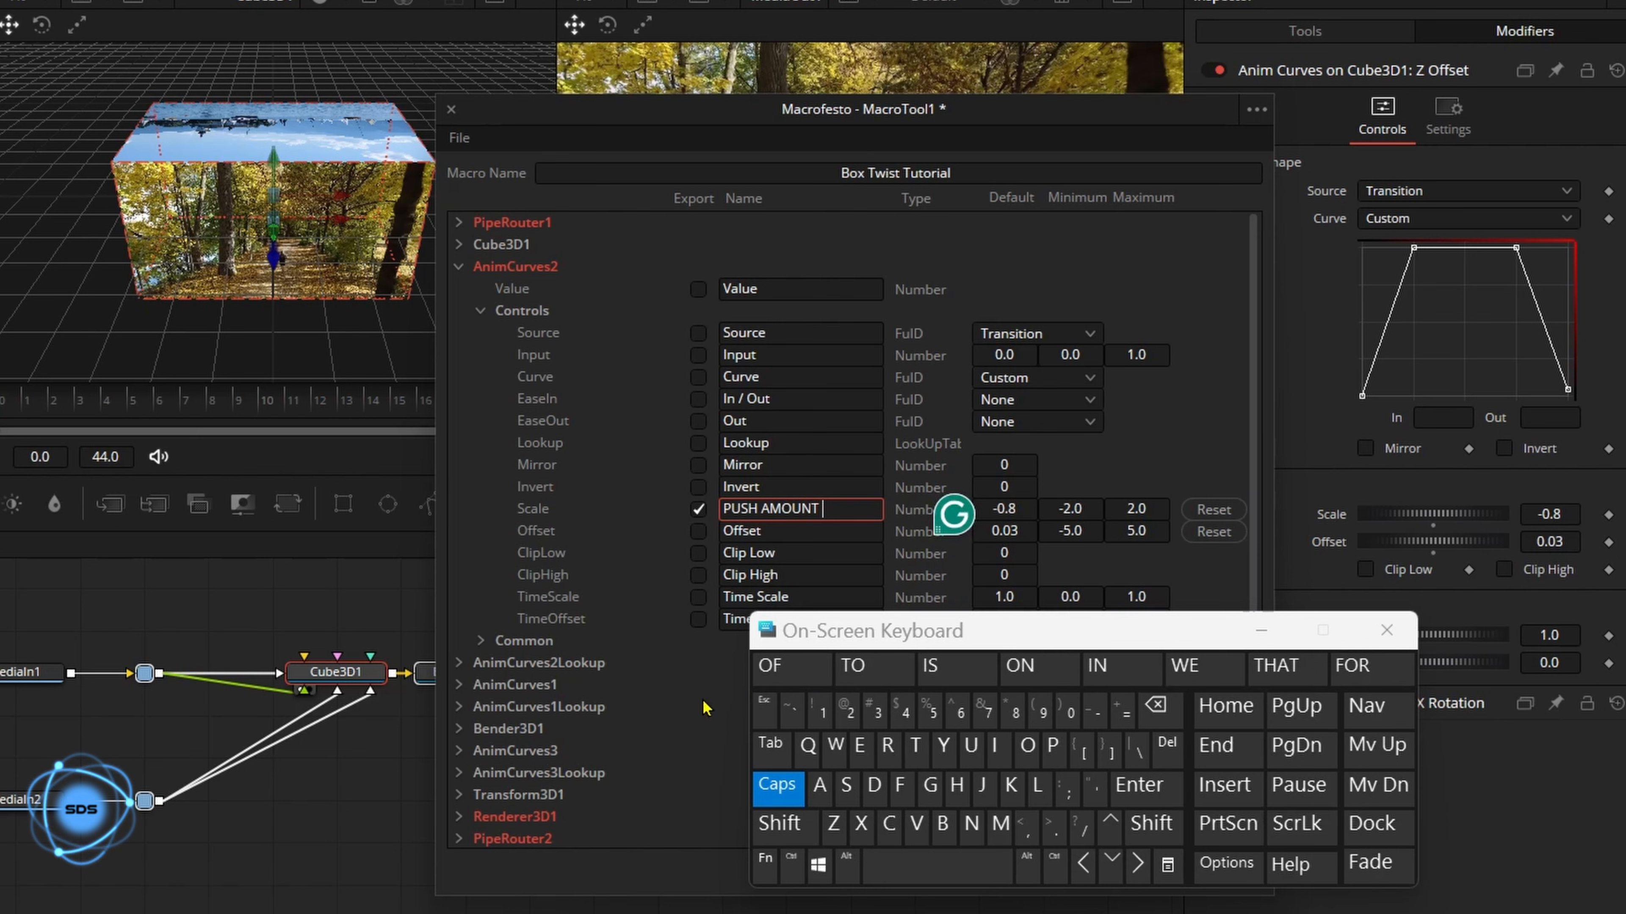
# Match AnimCurves1 to Cube3D1's X Rotation modifier, then export its Scale control under the name REVERSE.
pyautogui.click(458, 267)
pyautogui.click(460, 311)
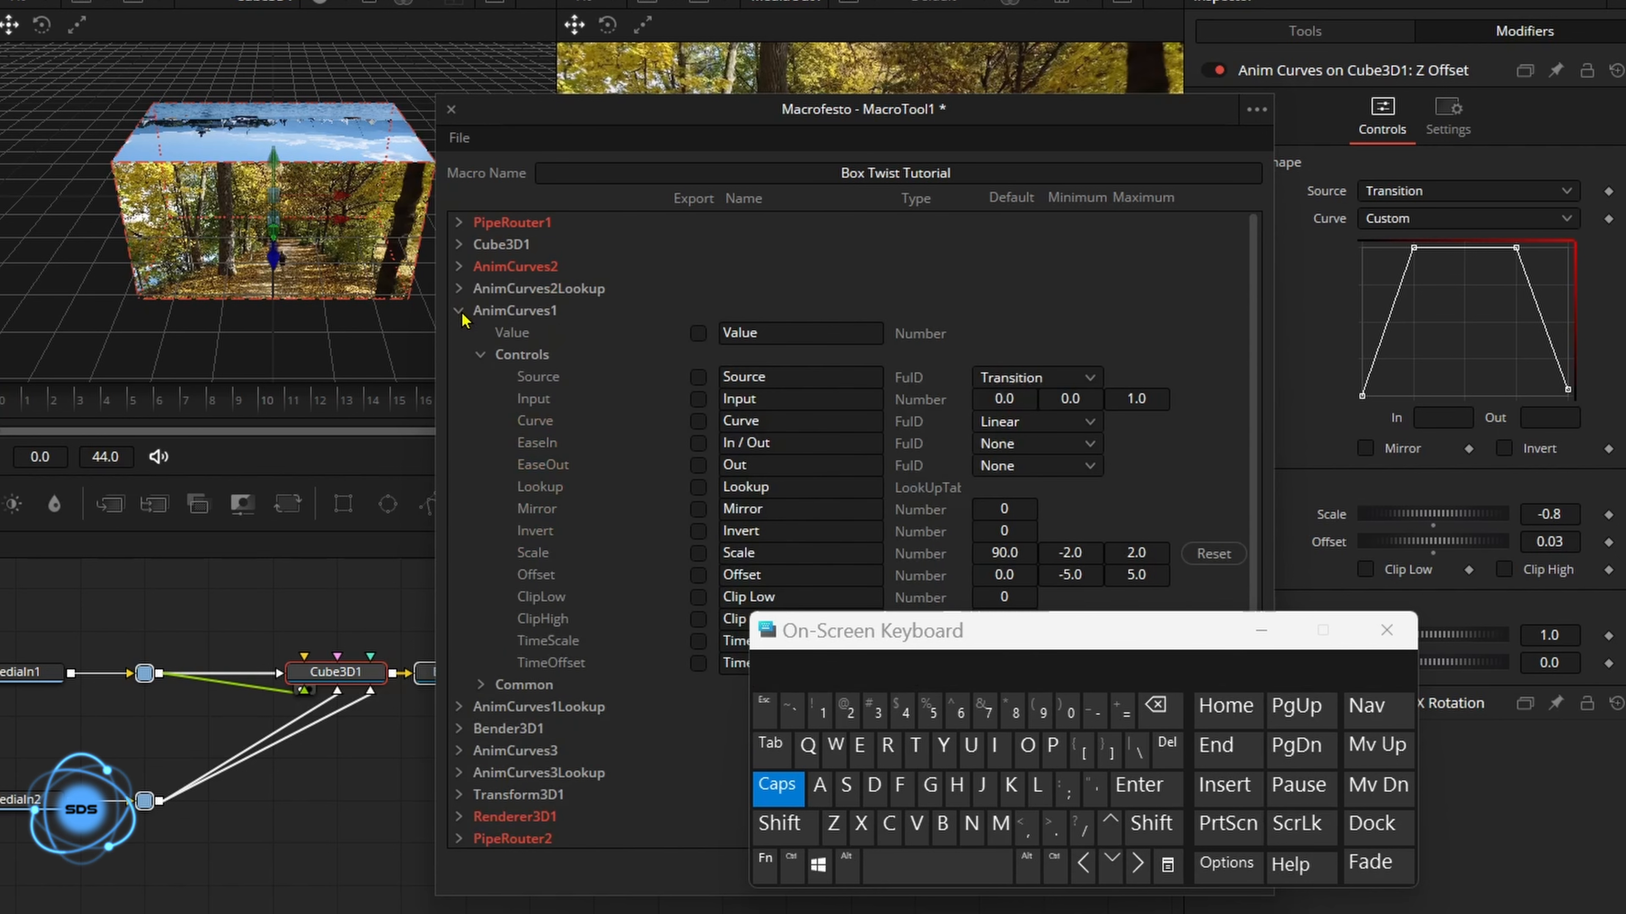
pyautogui.moveTo(985, 634); pyautogui.dragTo(887, 678)
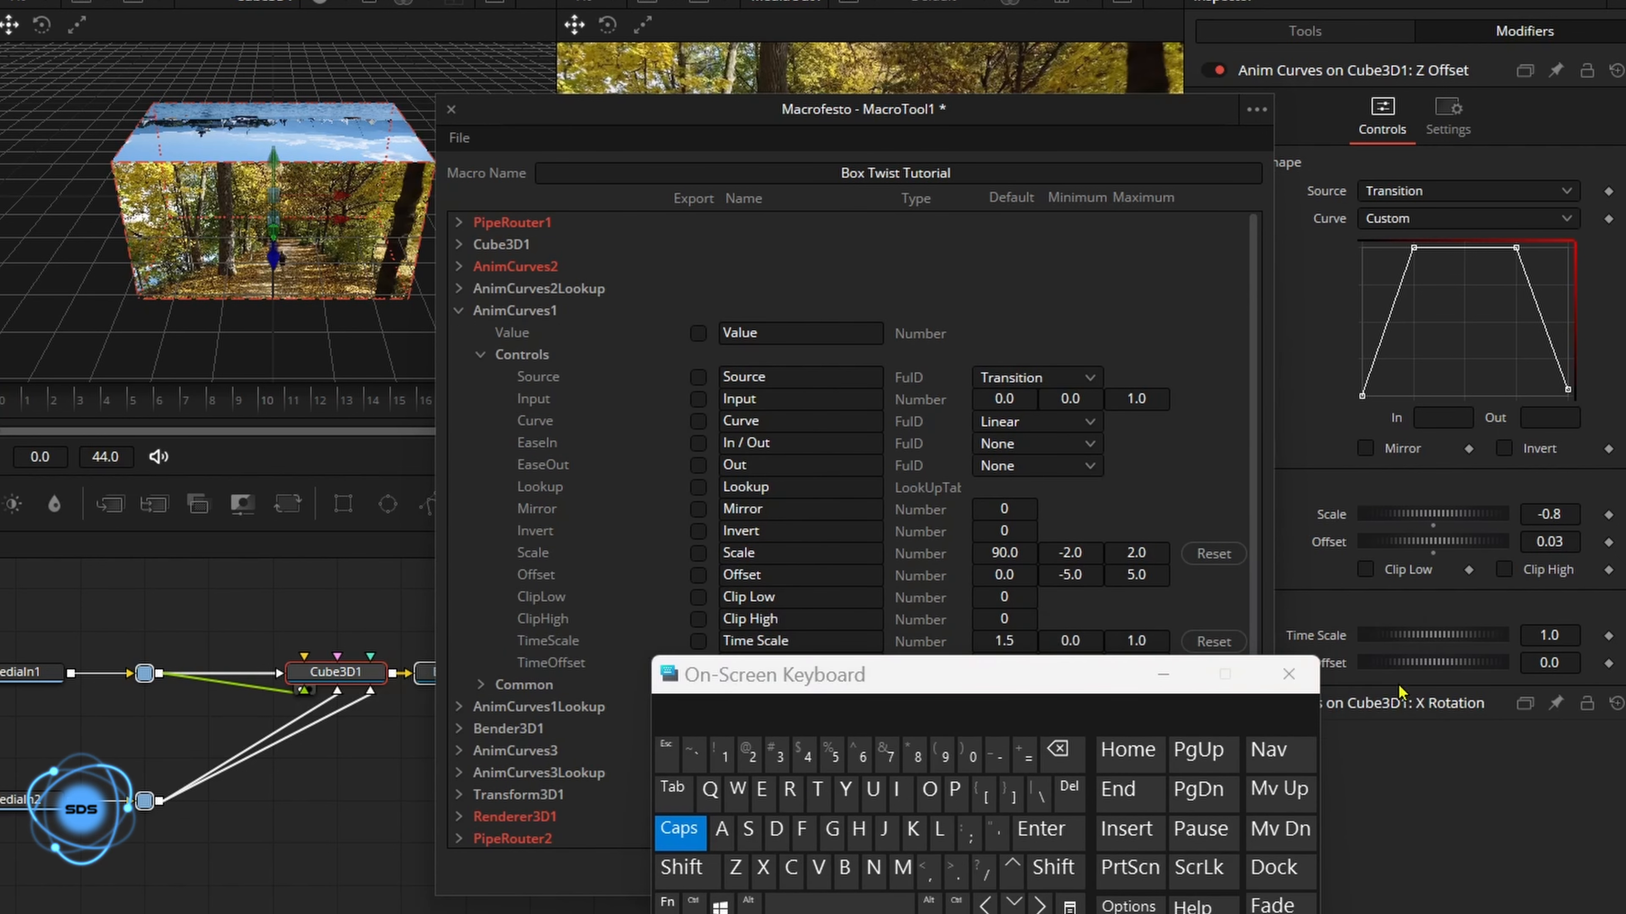
pyautogui.click(1449, 706)
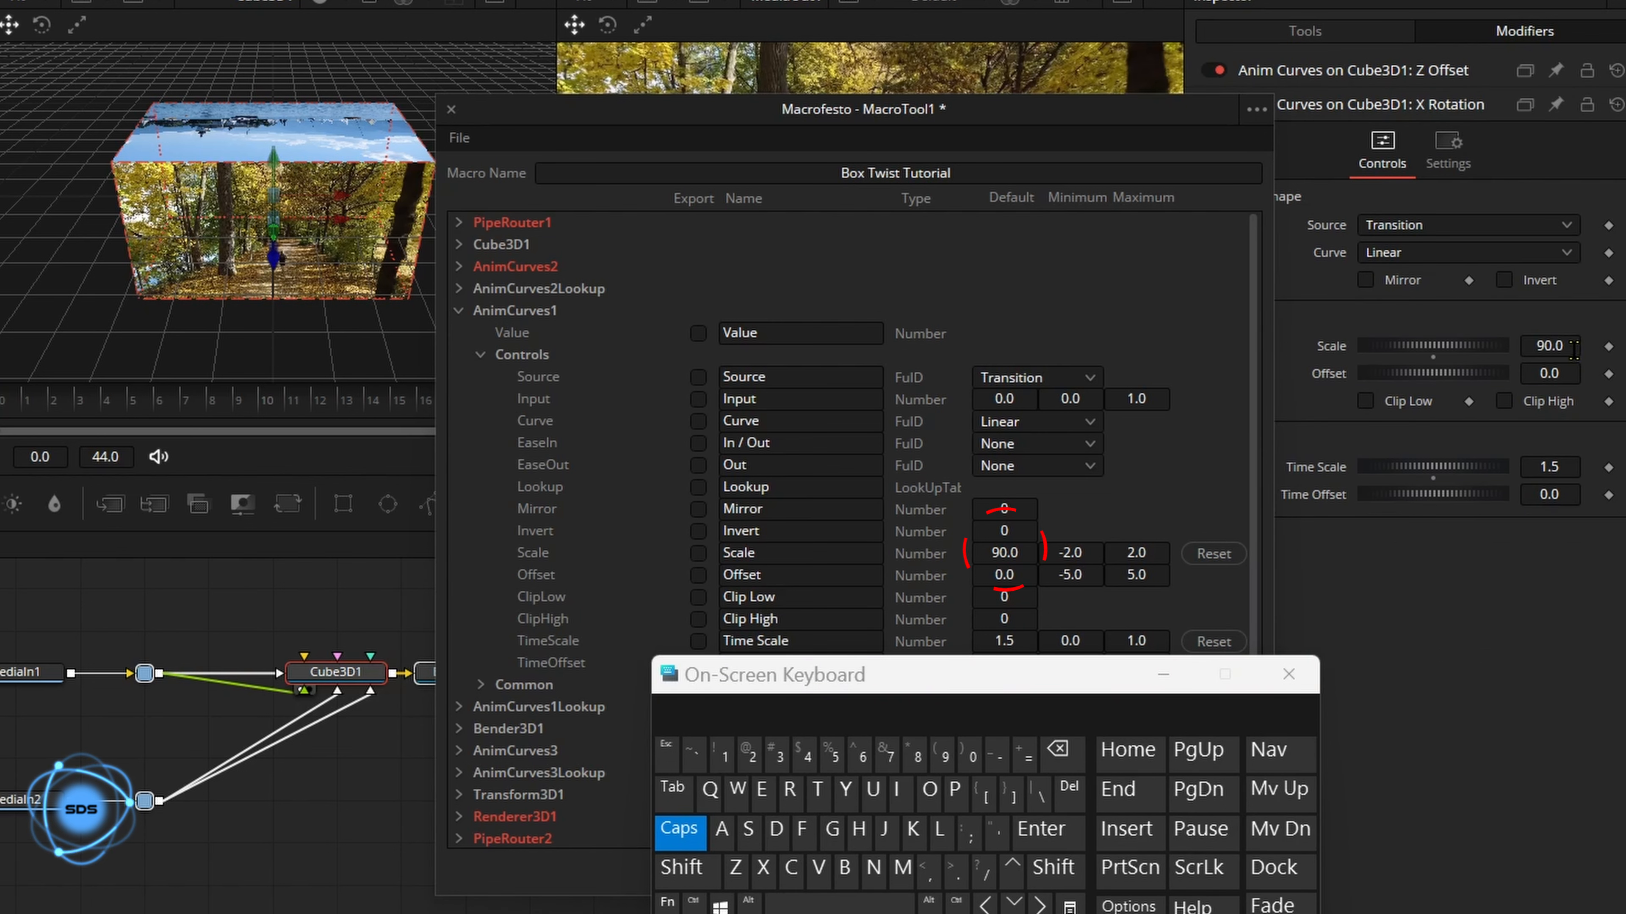
pyautogui.click(698, 553)
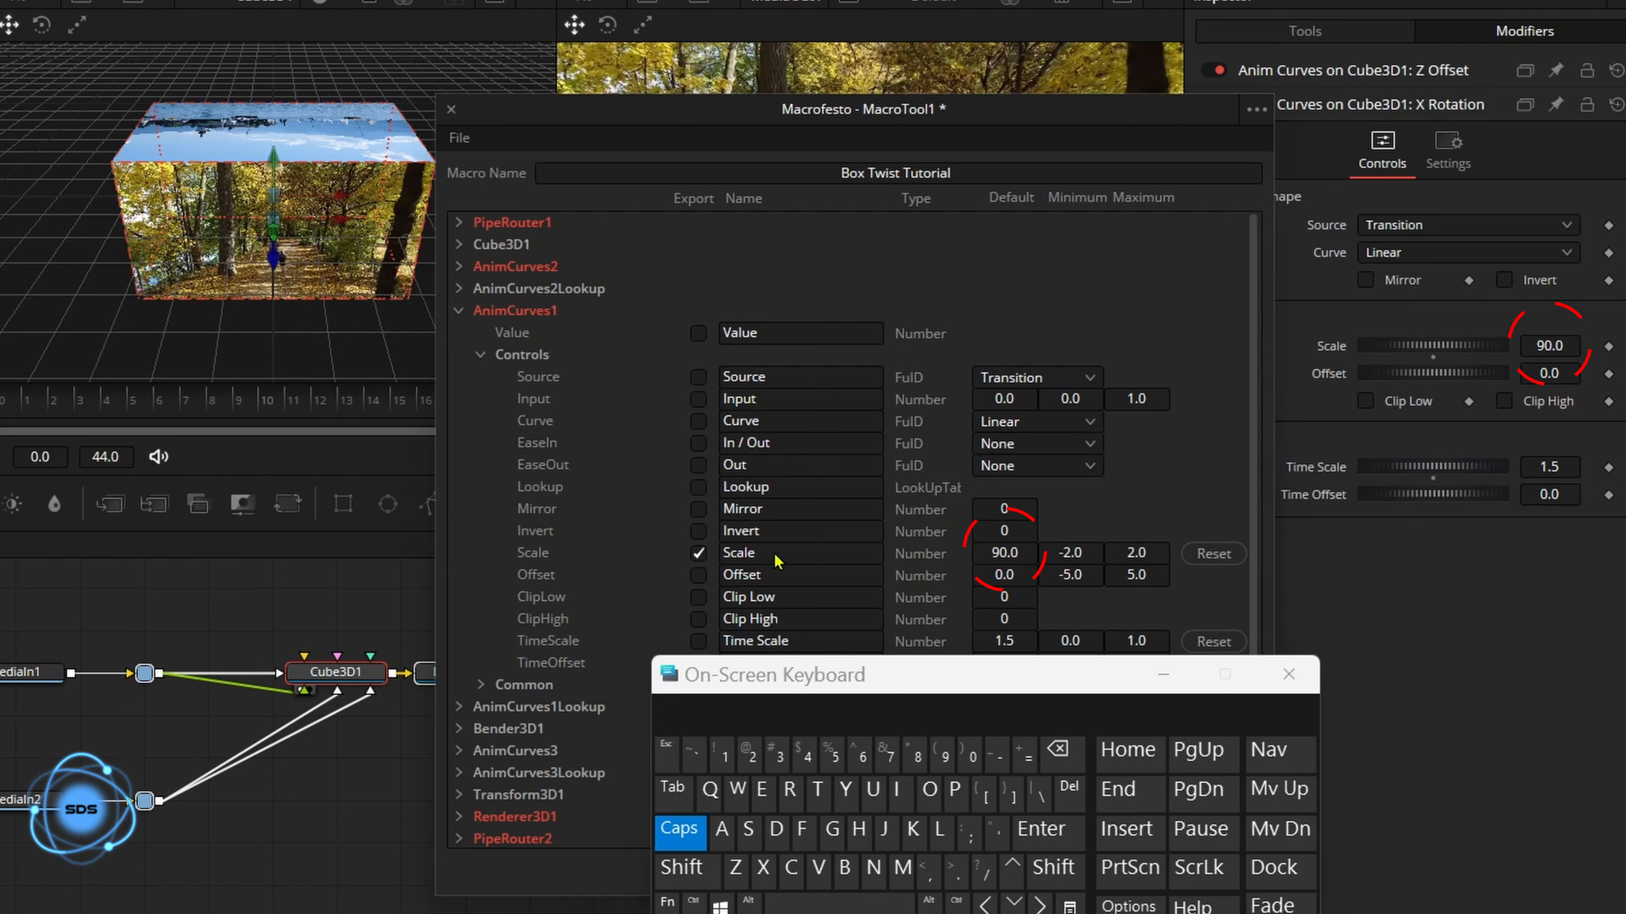
pyautogui.click(777, 561)
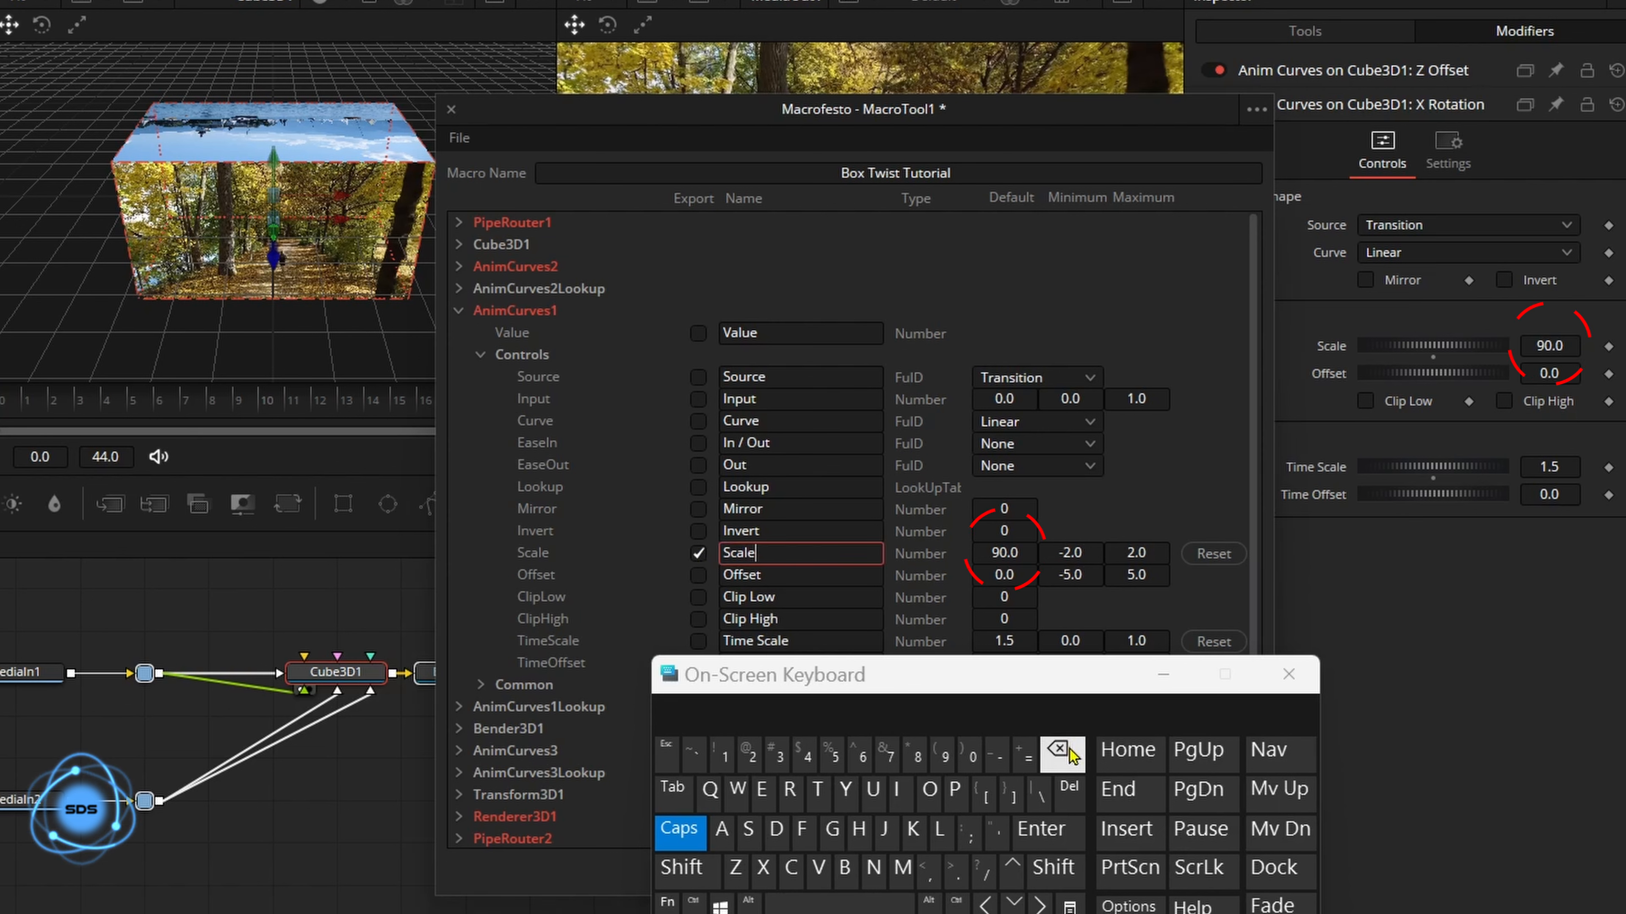
pyautogui.press('BackSpace')
pyautogui.press('BackSpace')
pyautogui.press('BackSpace')
pyautogui.press('BackSpace')
pyautogui.press('BackSpace')
pyautogui.write('REV')
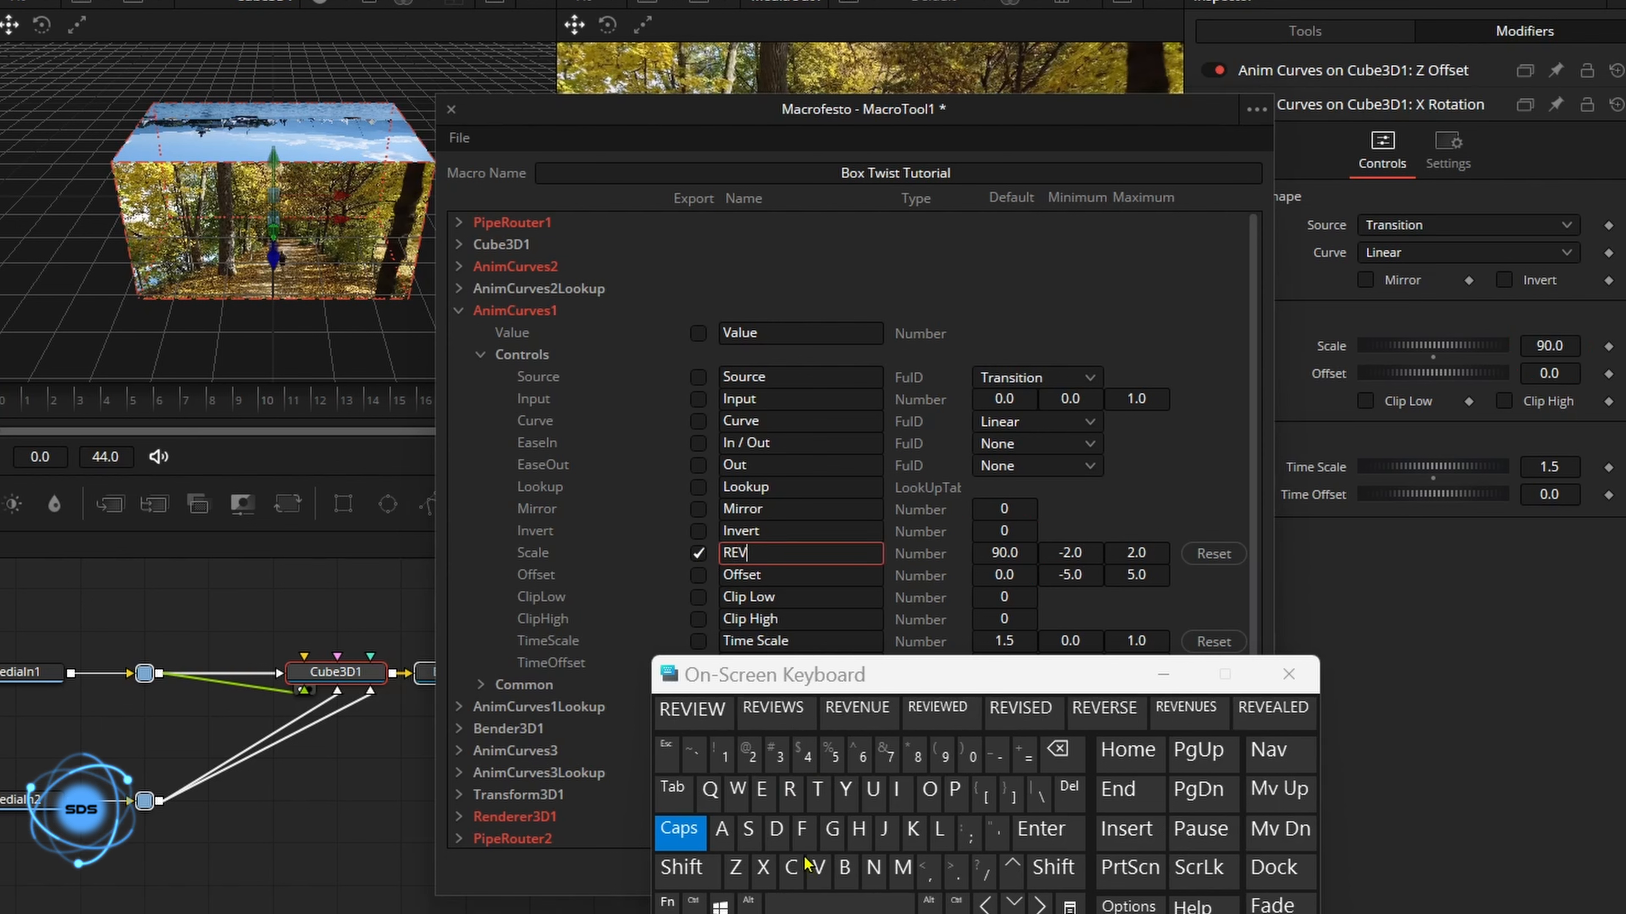
pyautogui.write('ER')
pyautogui.click(693, 707)
# Export the Source, Input, Curve, EaseIn and EaseOut controls of AnimCurves1 and open the Source name for editing.
pyautogui.click(698, 377)
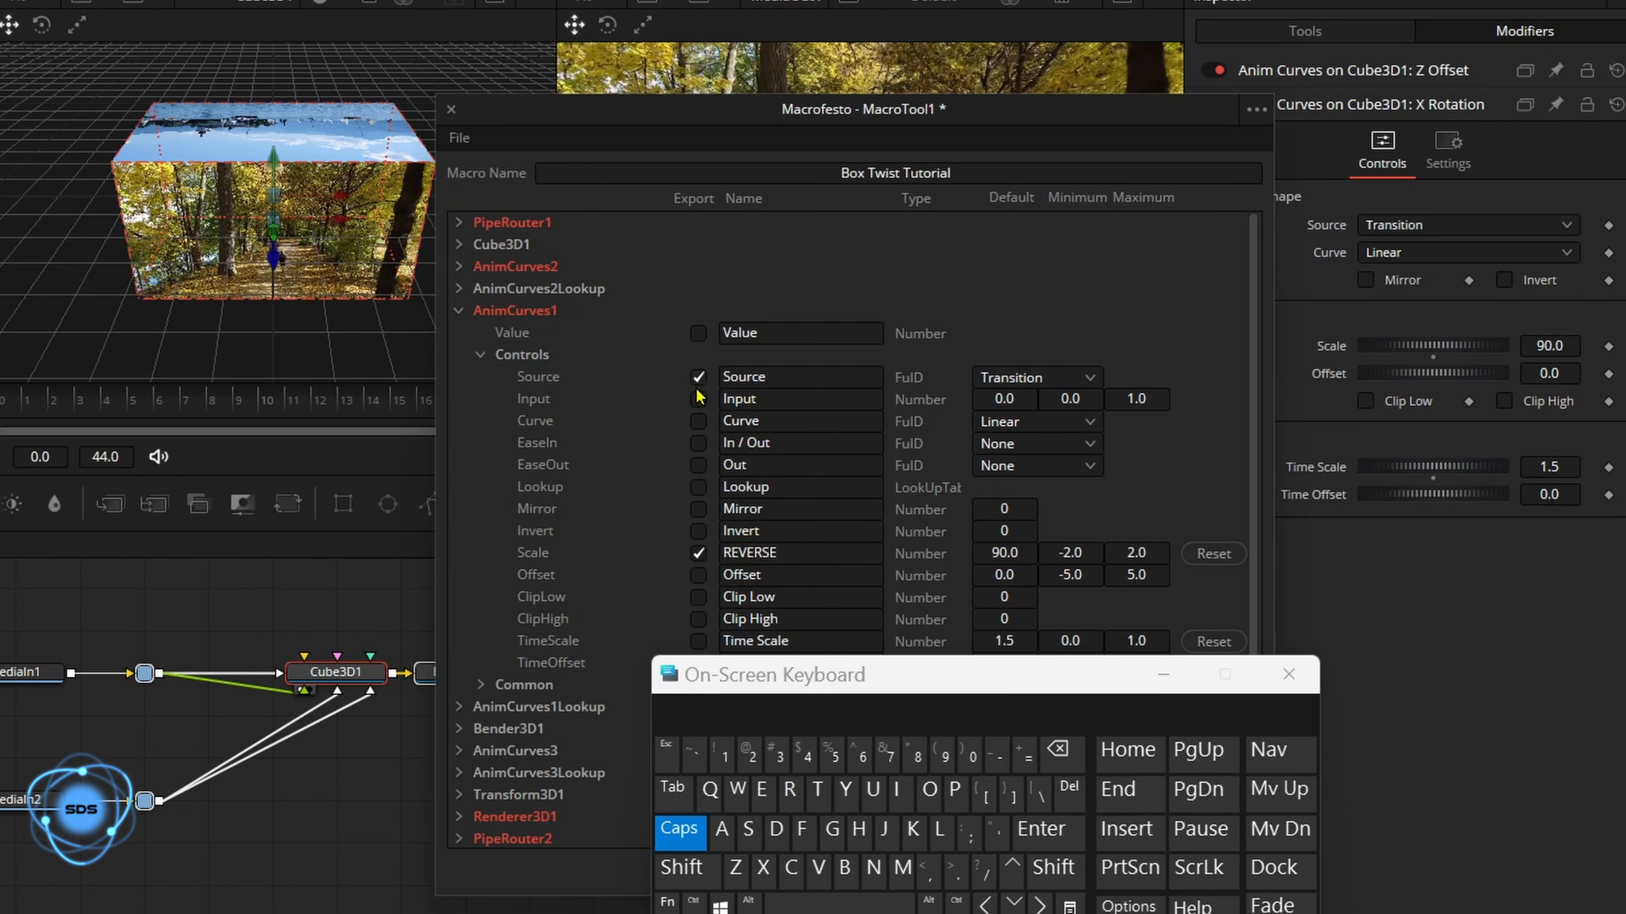
pyautogui.click(776, 376)
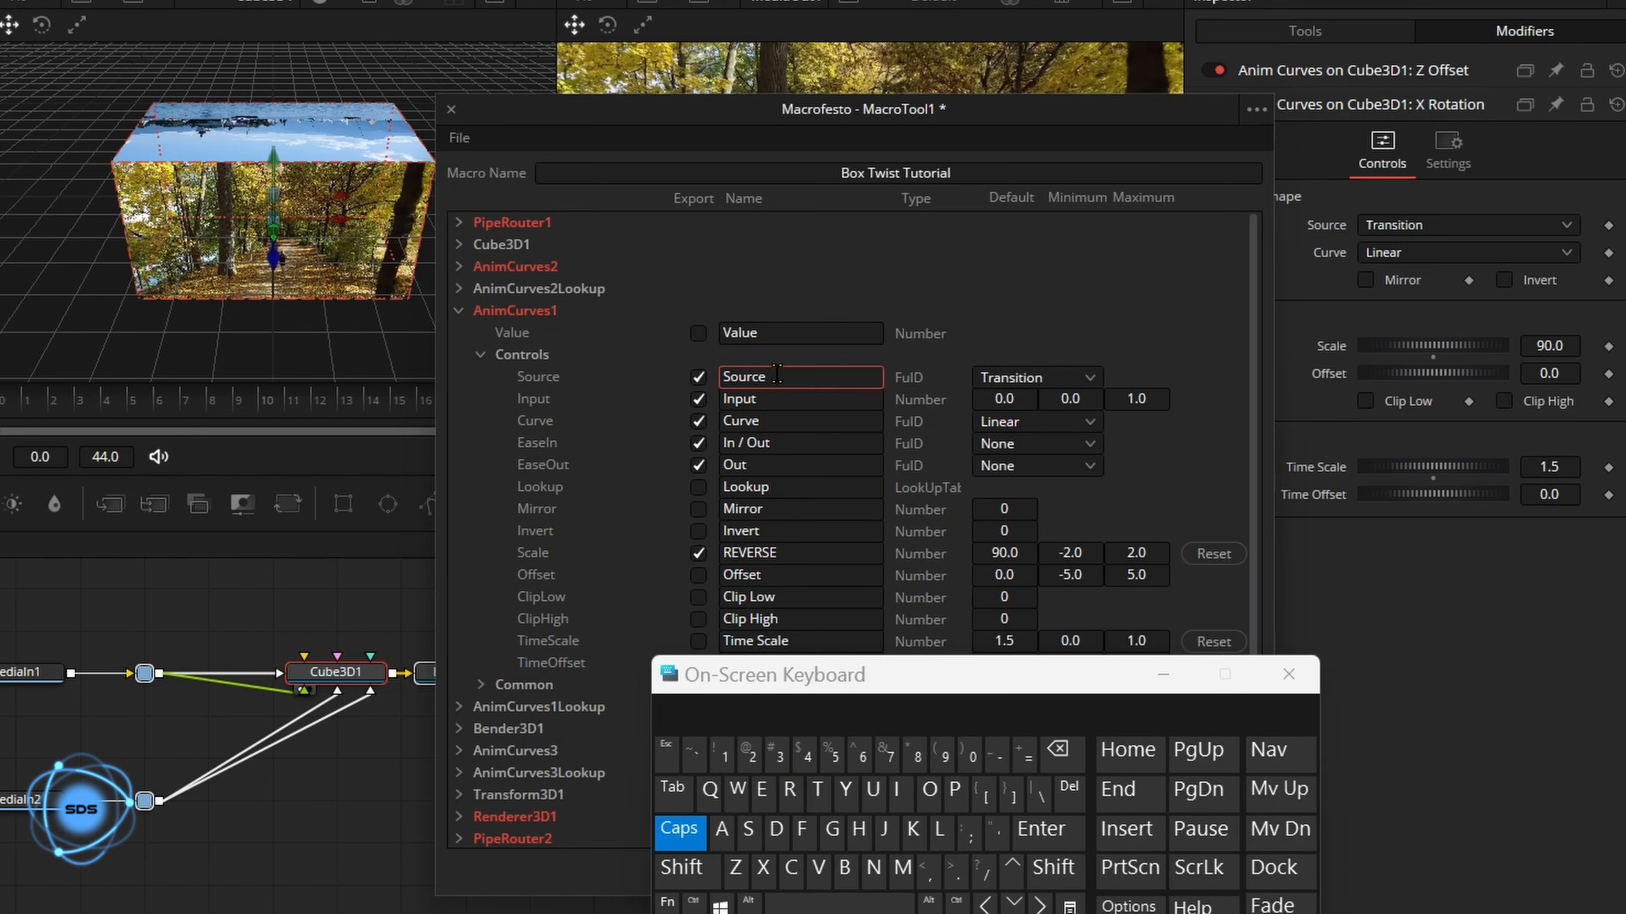